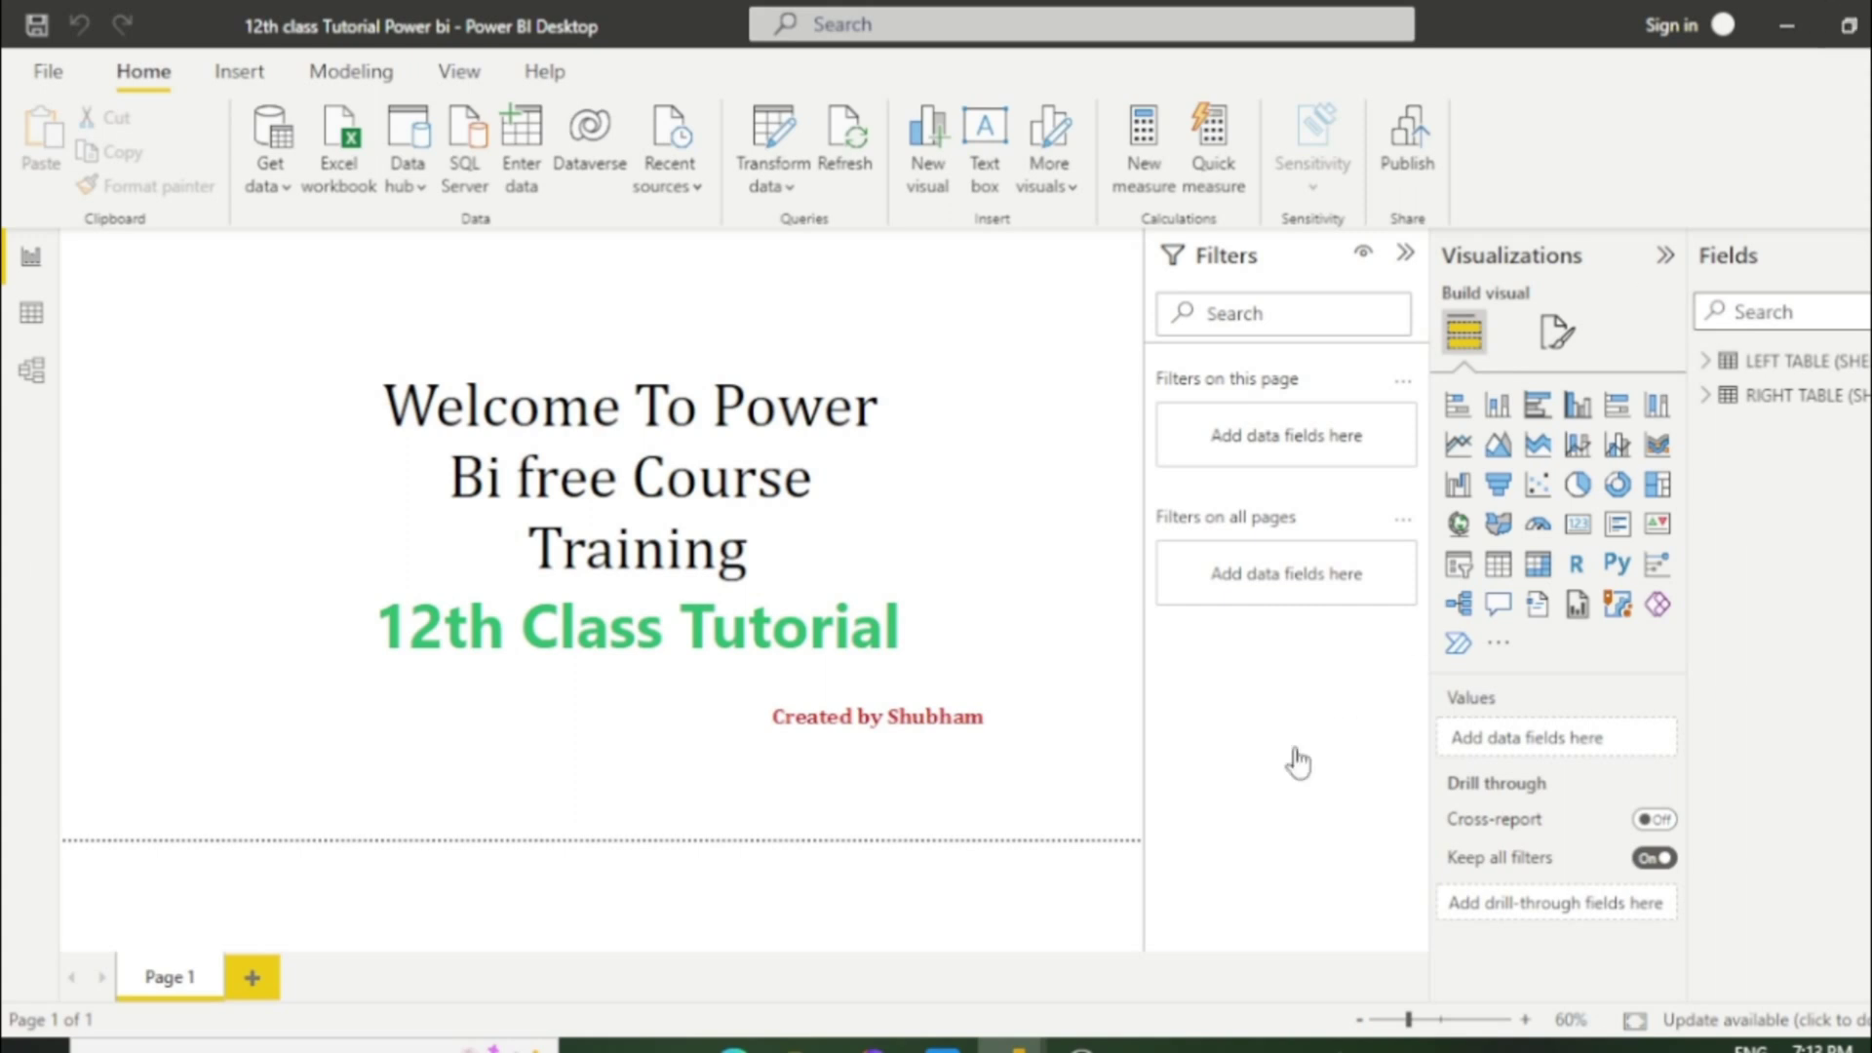
# Switch to Power Query Editor and compare the customer rows of LEFT TABLE (SHEET 1) and RIGHT TABLE (SHEET 2).
pyautogui.moveTo(1061, 1016)
pyautogui.click(1092, 985)
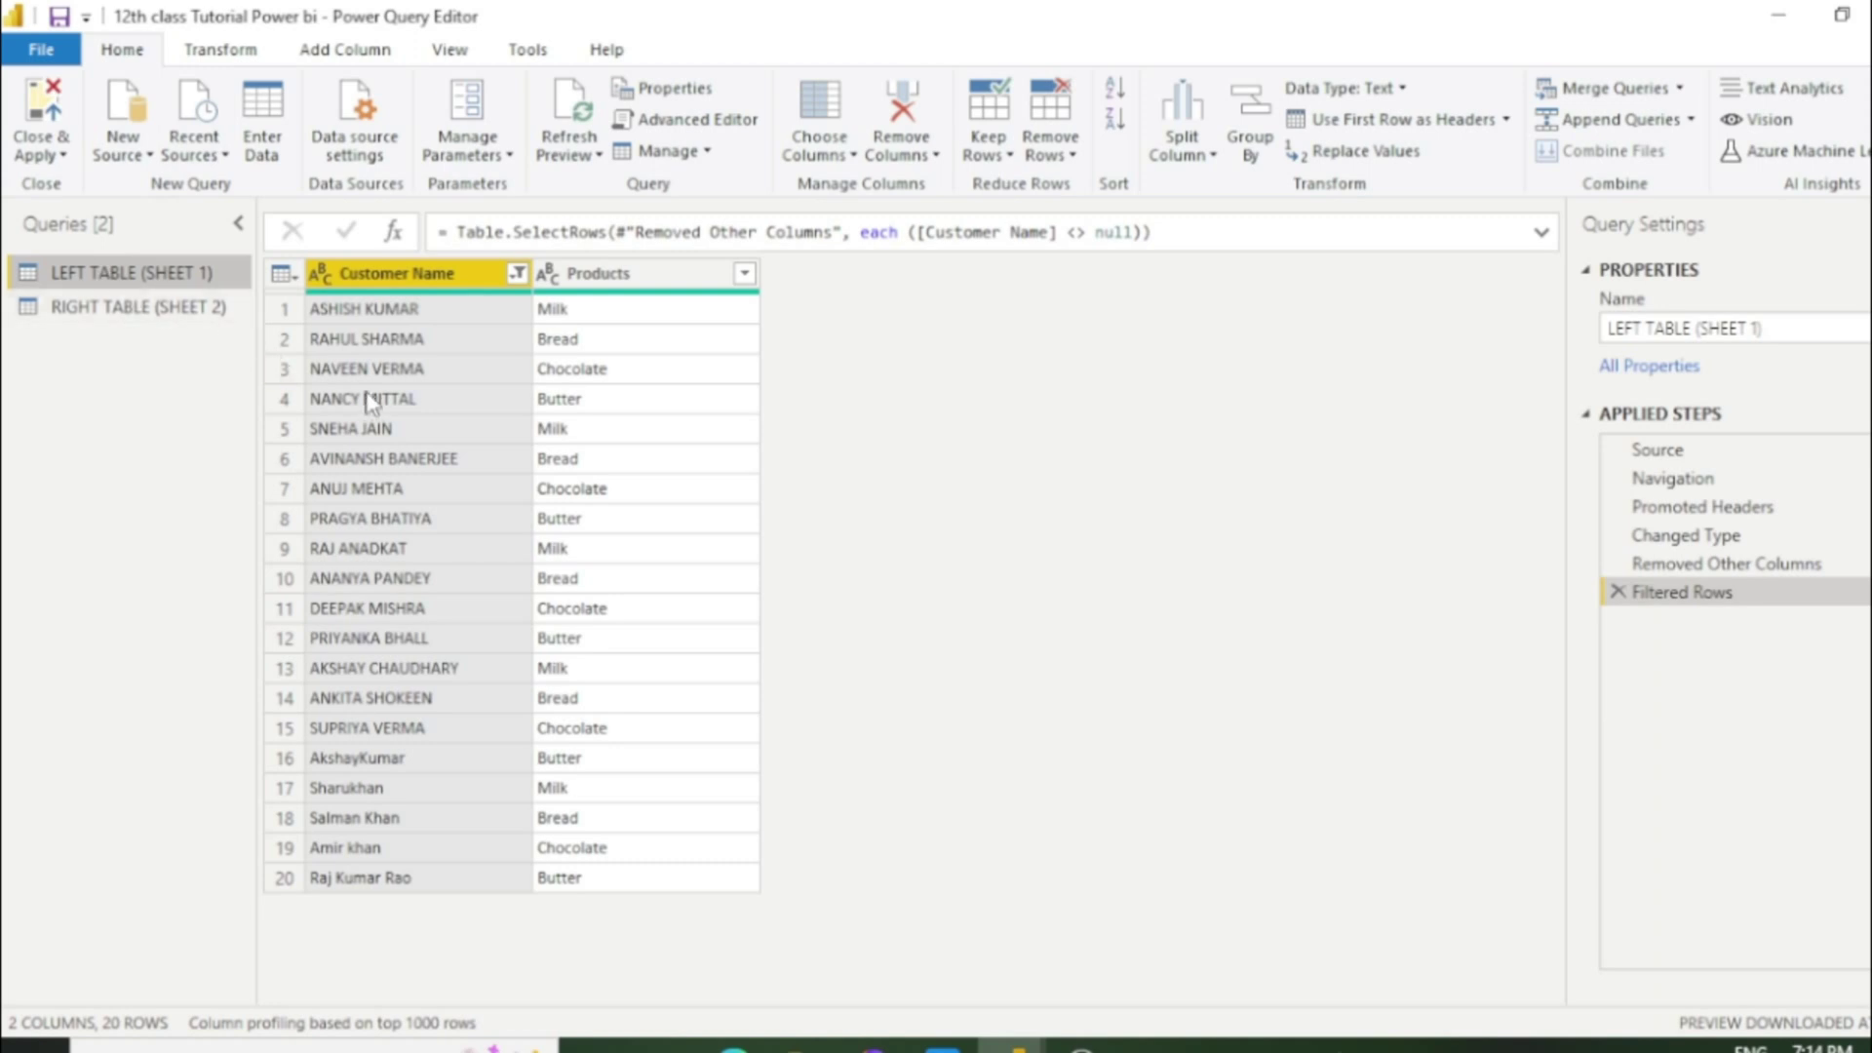
pyautogui.click(127, 302)
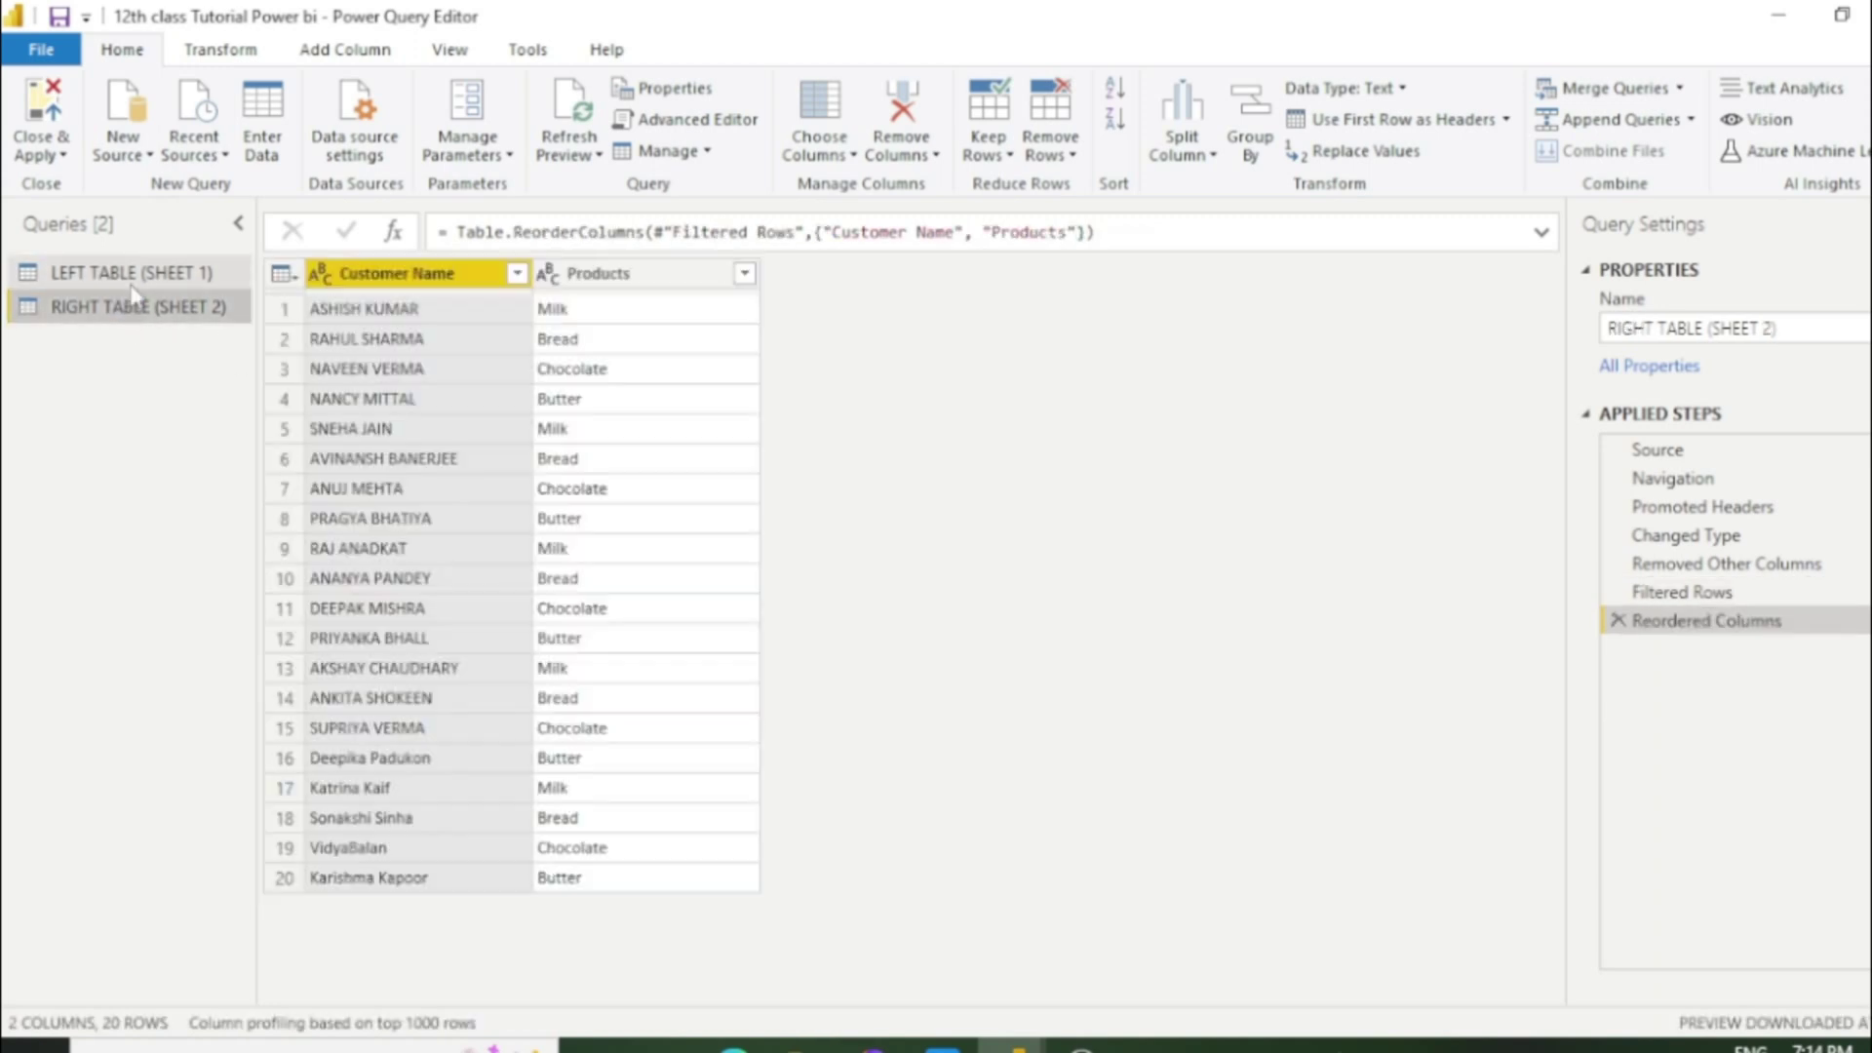
pyautogui.click(130, 276)
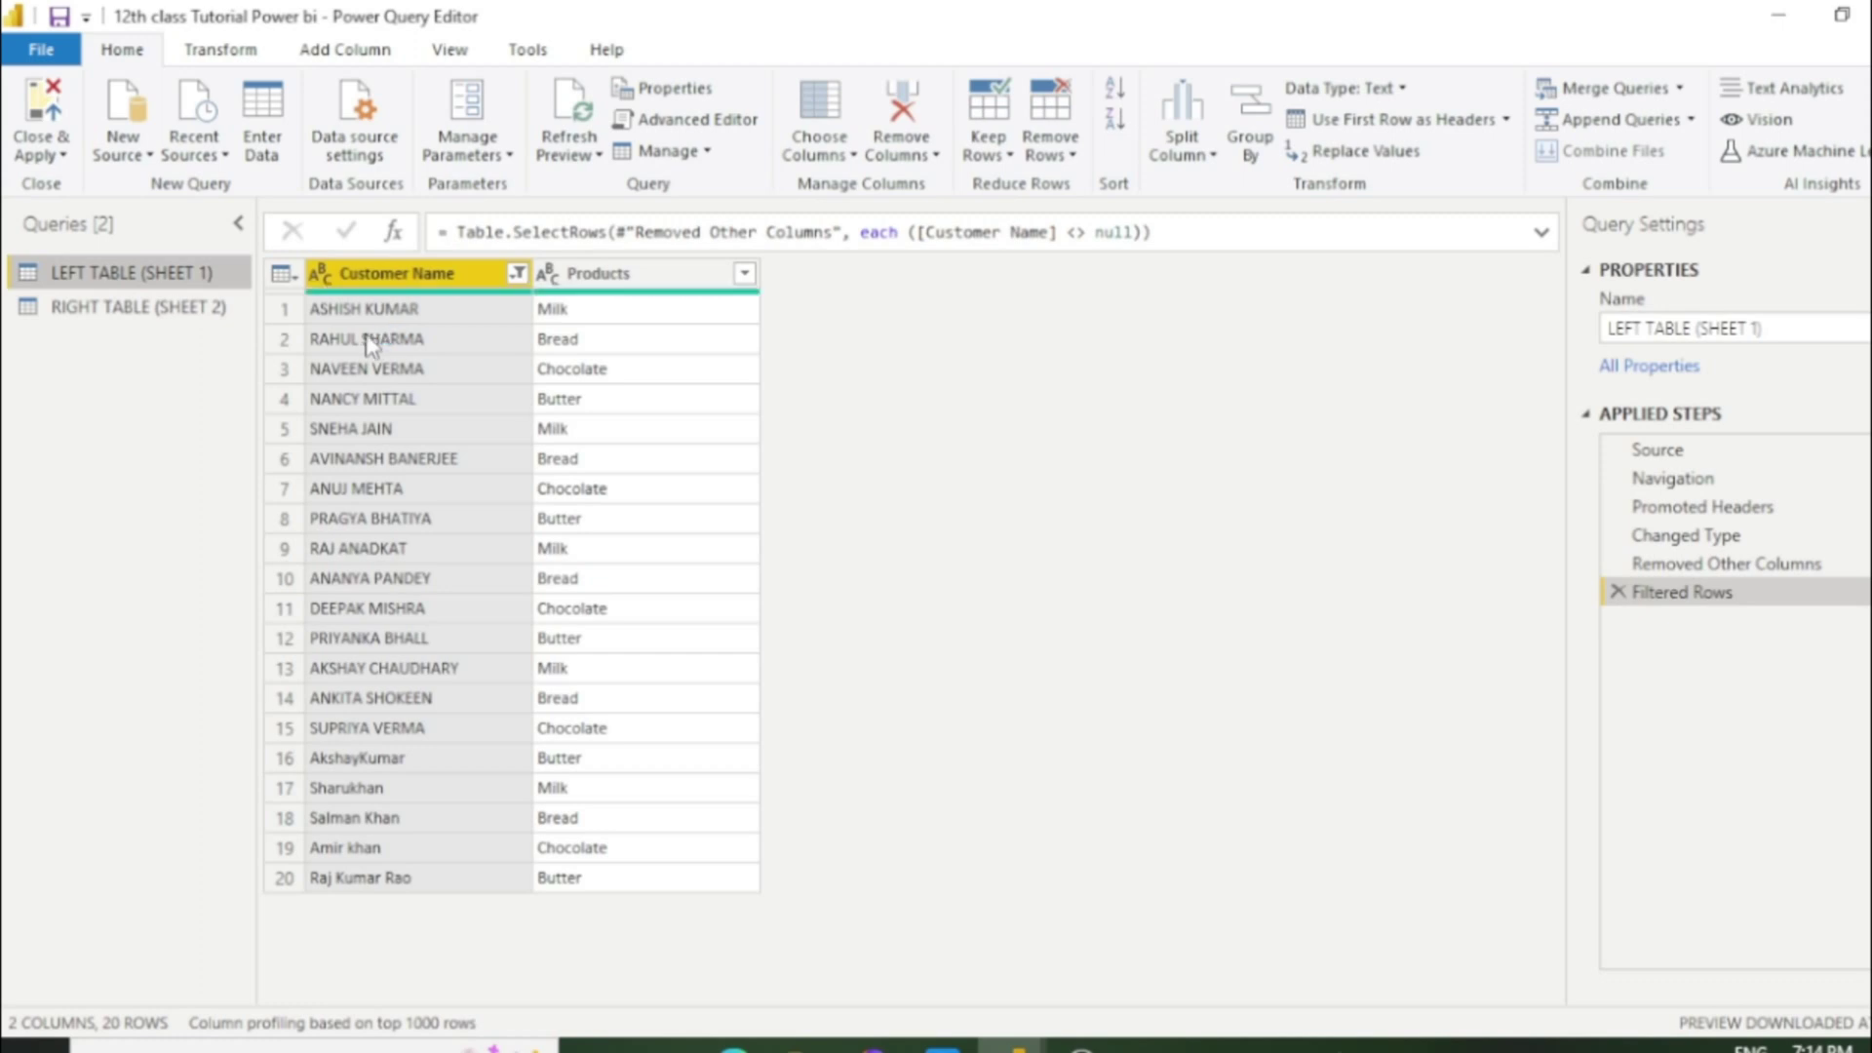
pyautogui.click(363, 763)
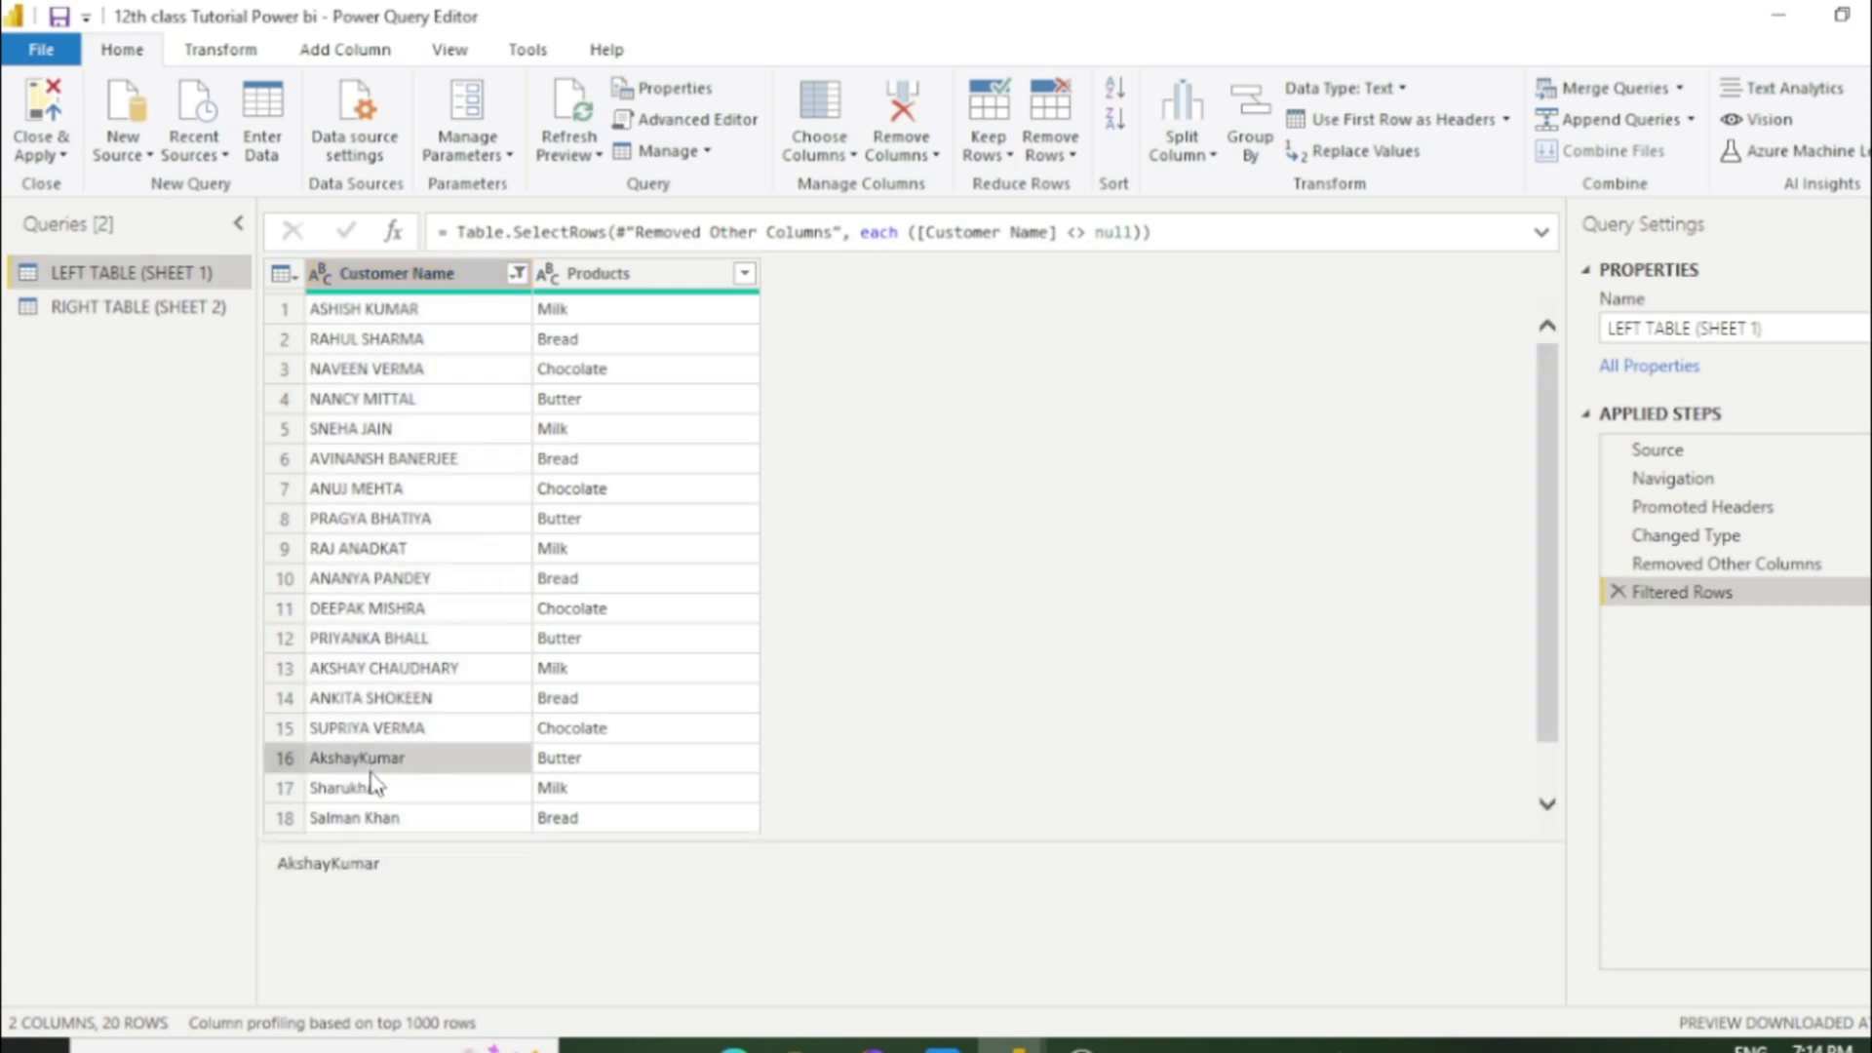
pyautogui.moveTo(1552, 535); pyautogui.dragTo(1547, 656)
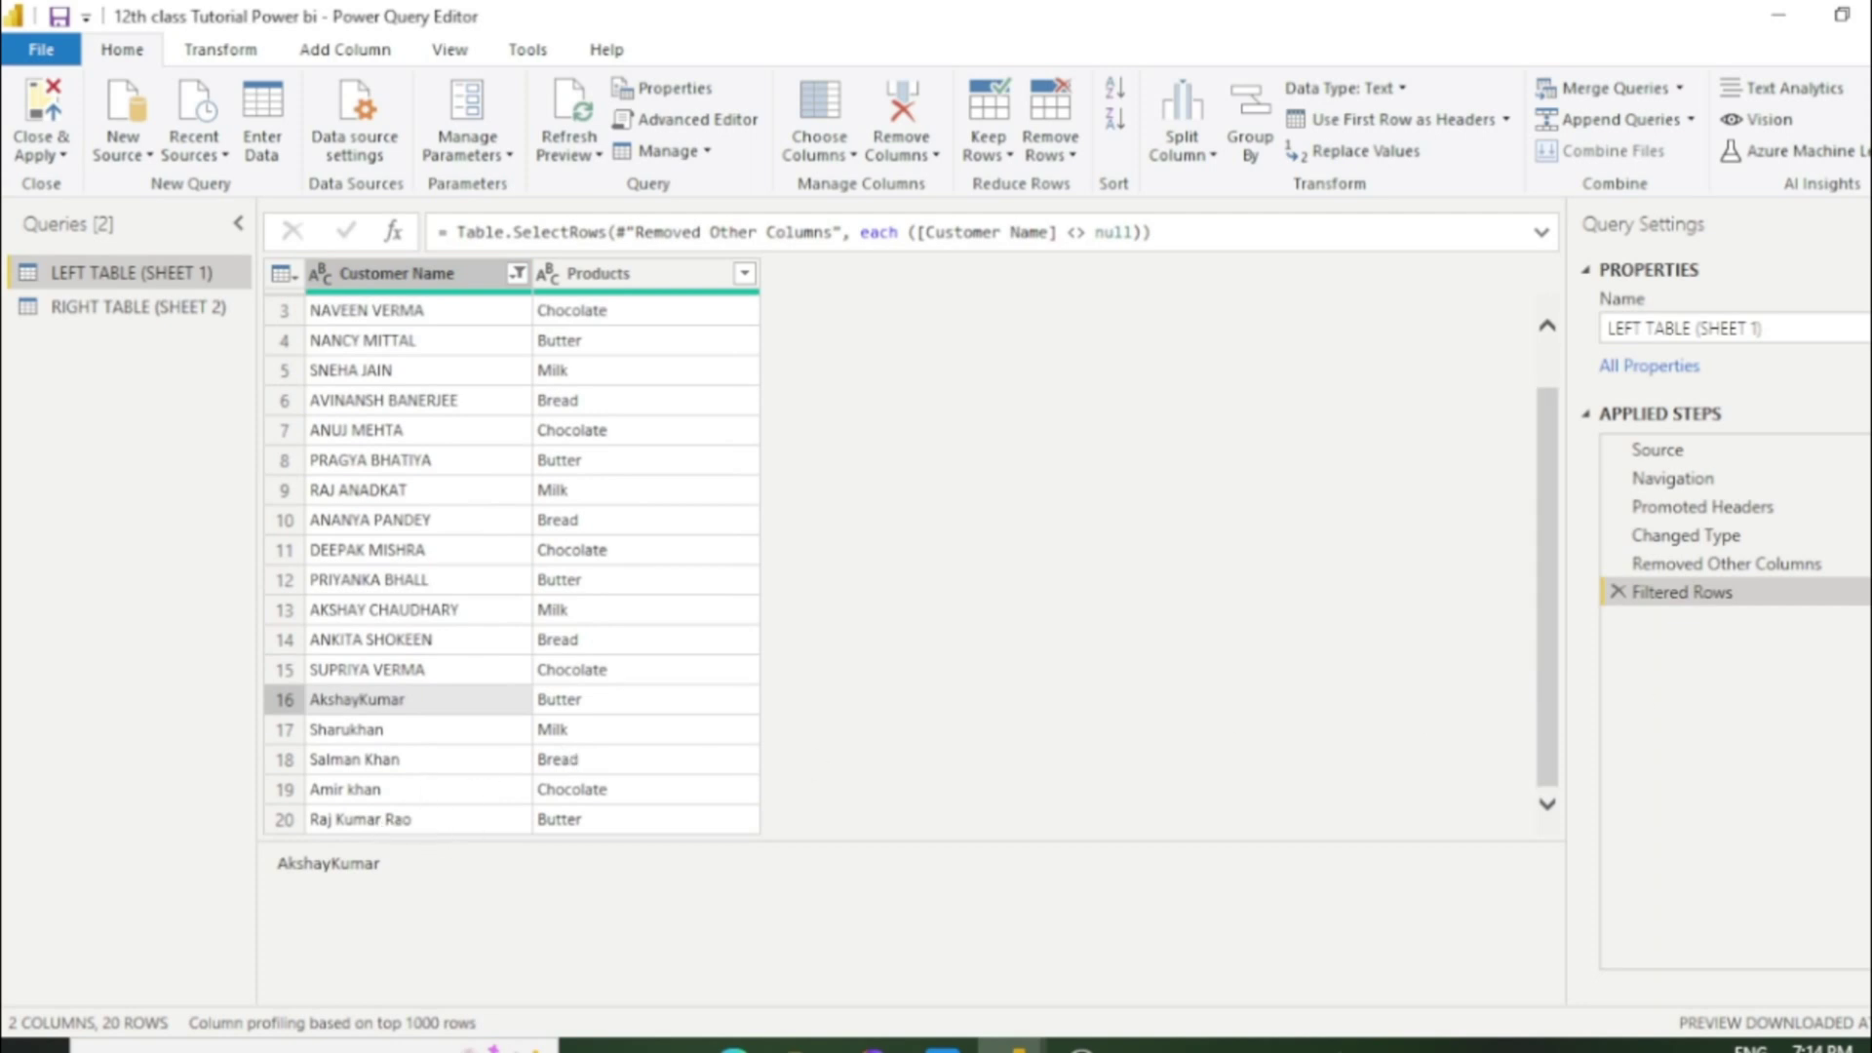
pyautogui.click(120, 306)
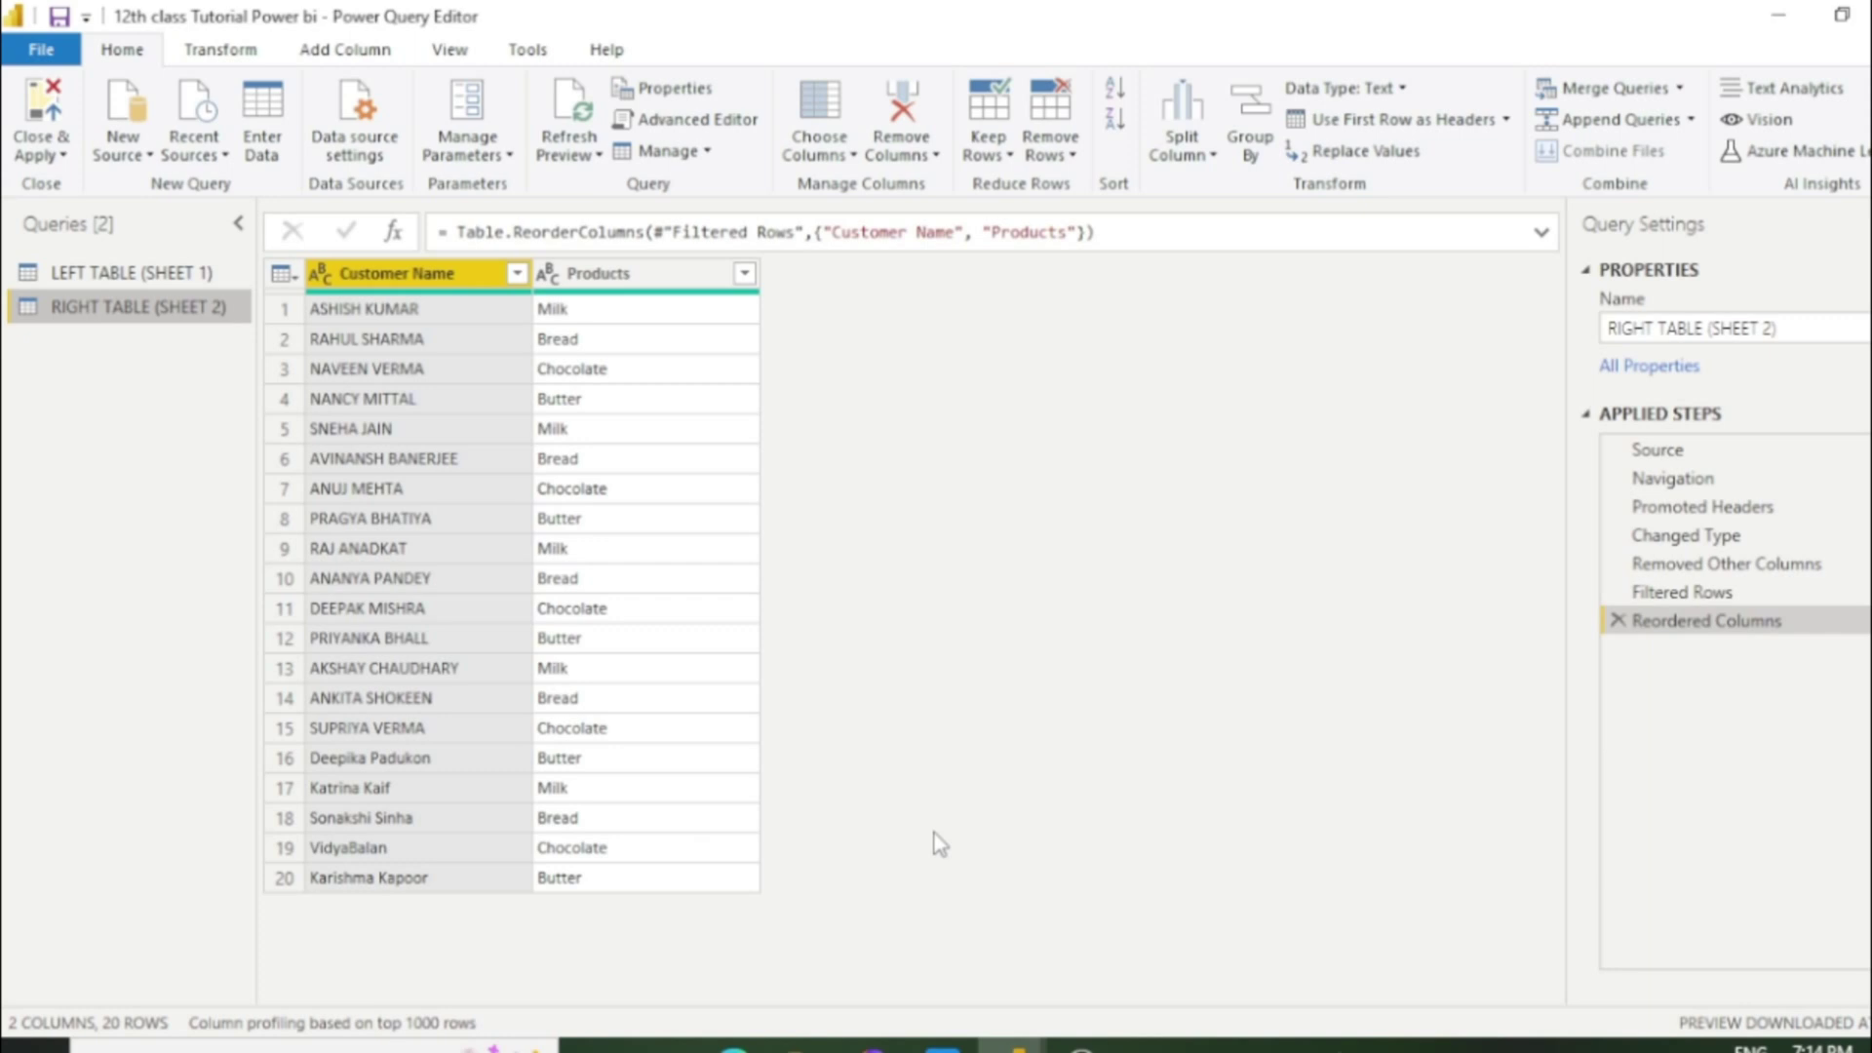
pyautogui.click(122, 276)
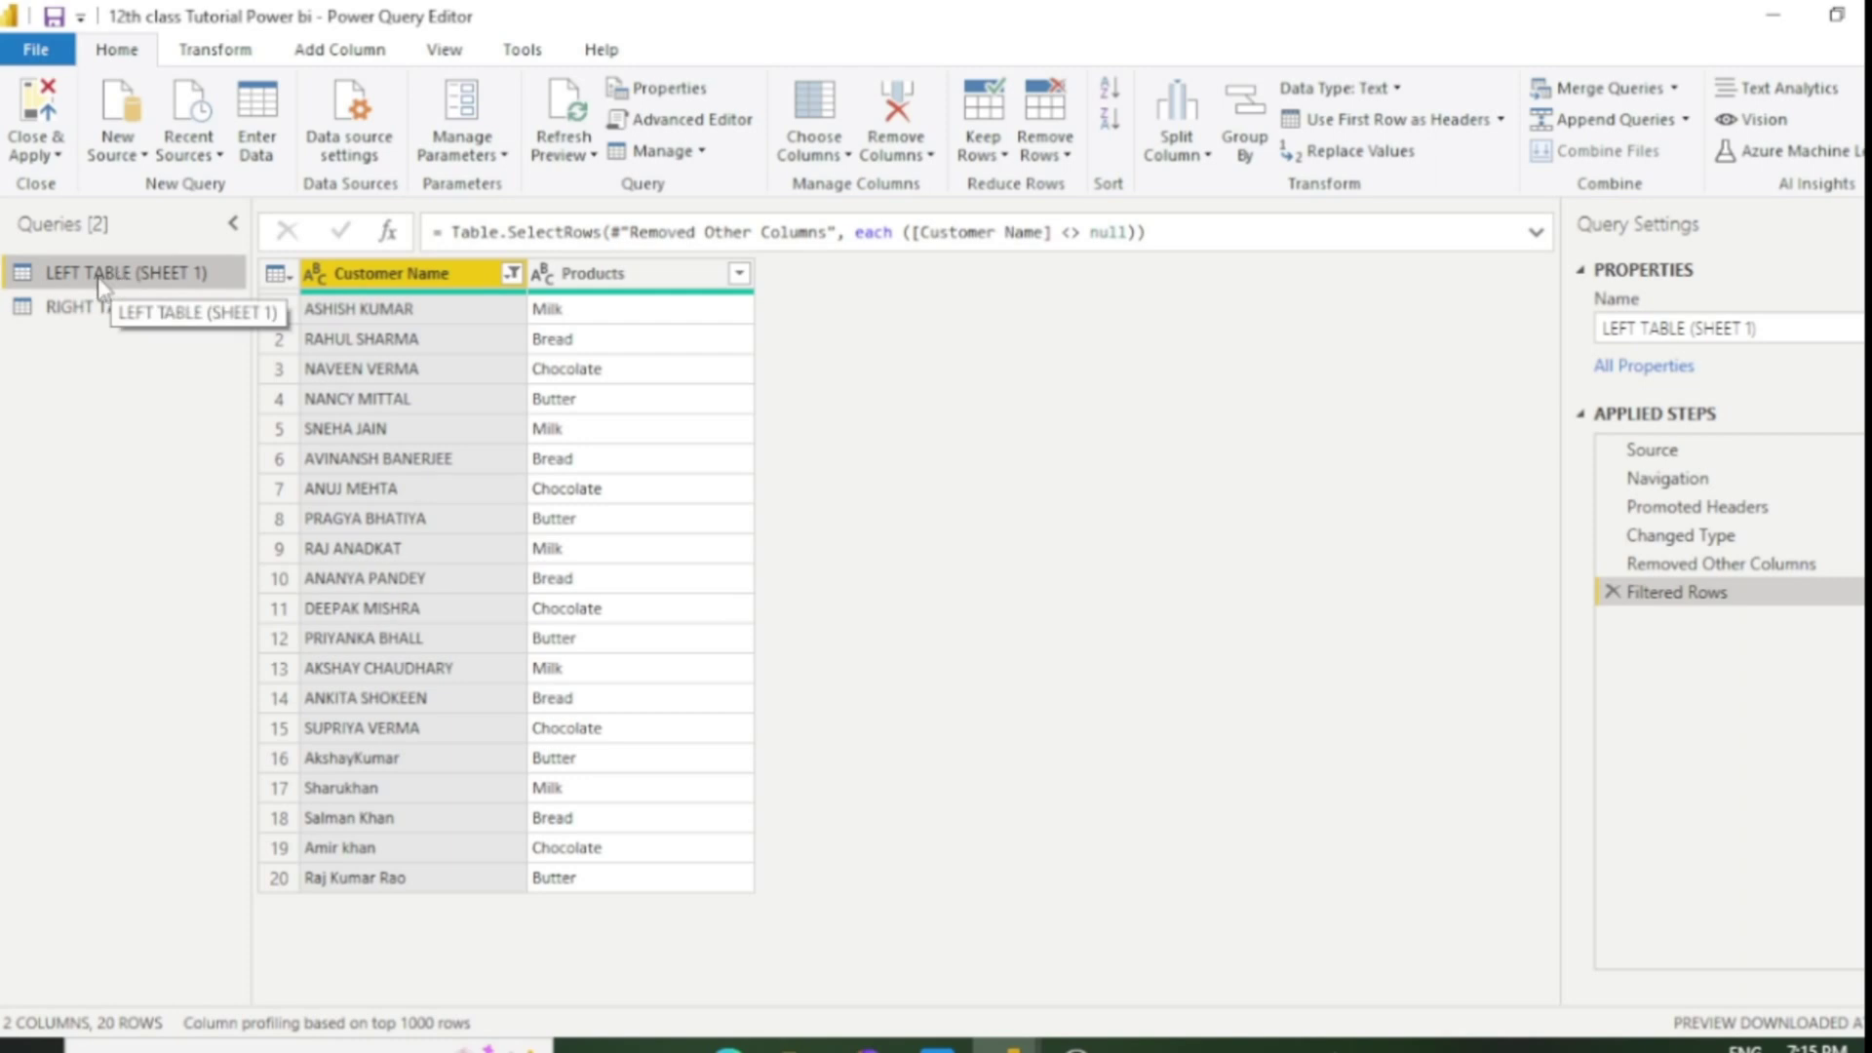
pyautogui.click(117, 310)
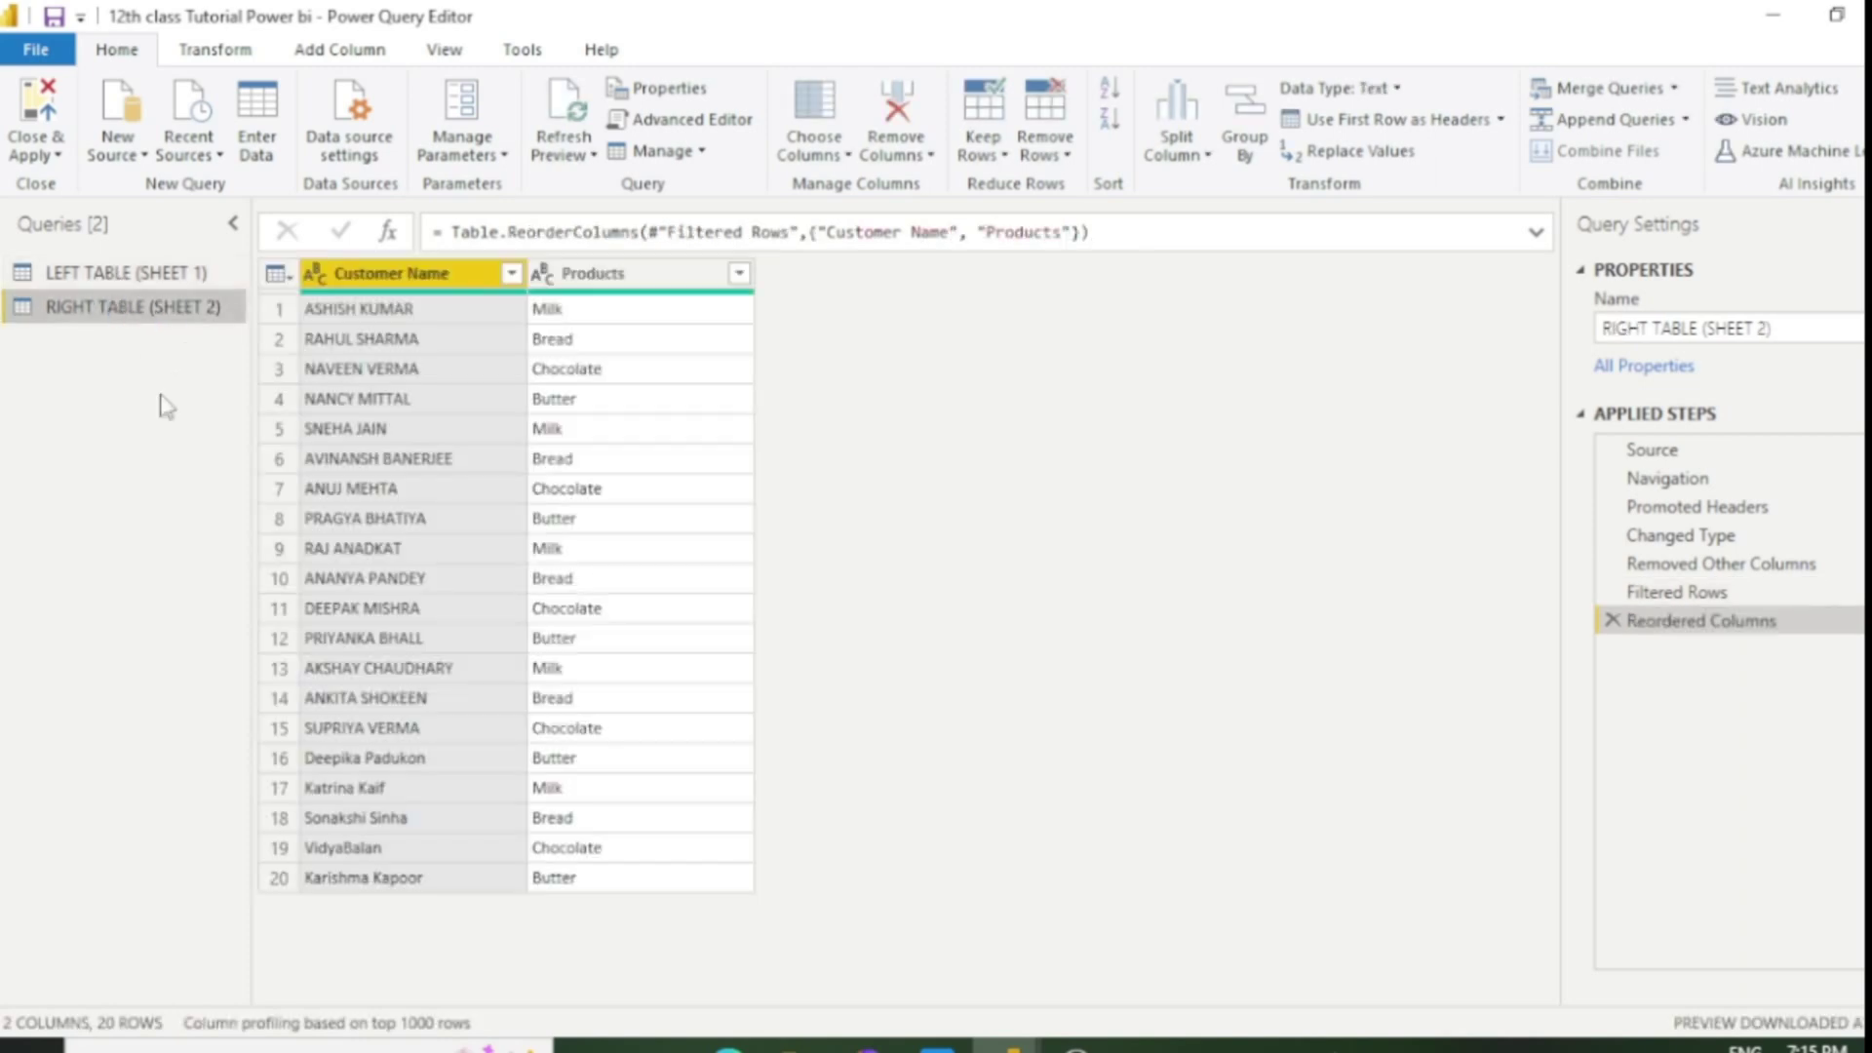
# Merge LEFT TABLE (SHEET 1) with RIGHT TABLE (SHEET 2) as a new query, matching on Customer Name with a Left Outer join.
pyautogui.click(122, 275)
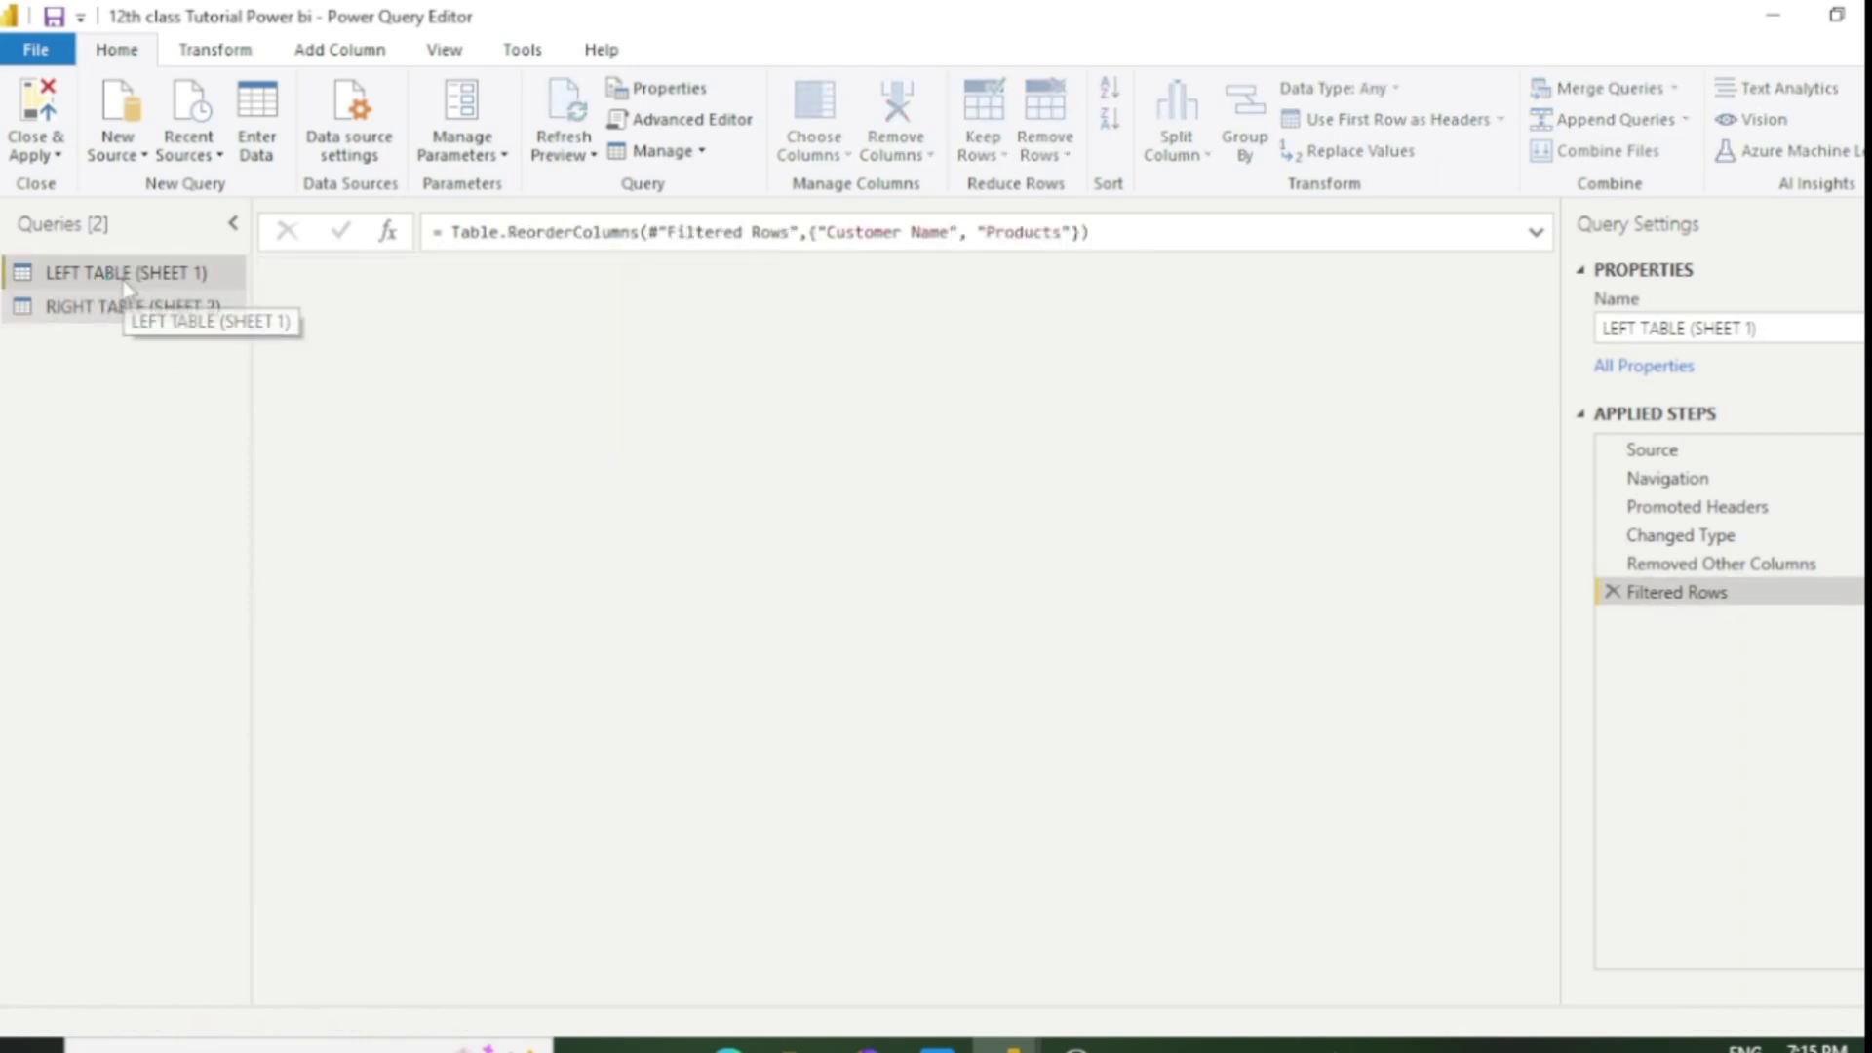
pyautogui.click(1674, 90)
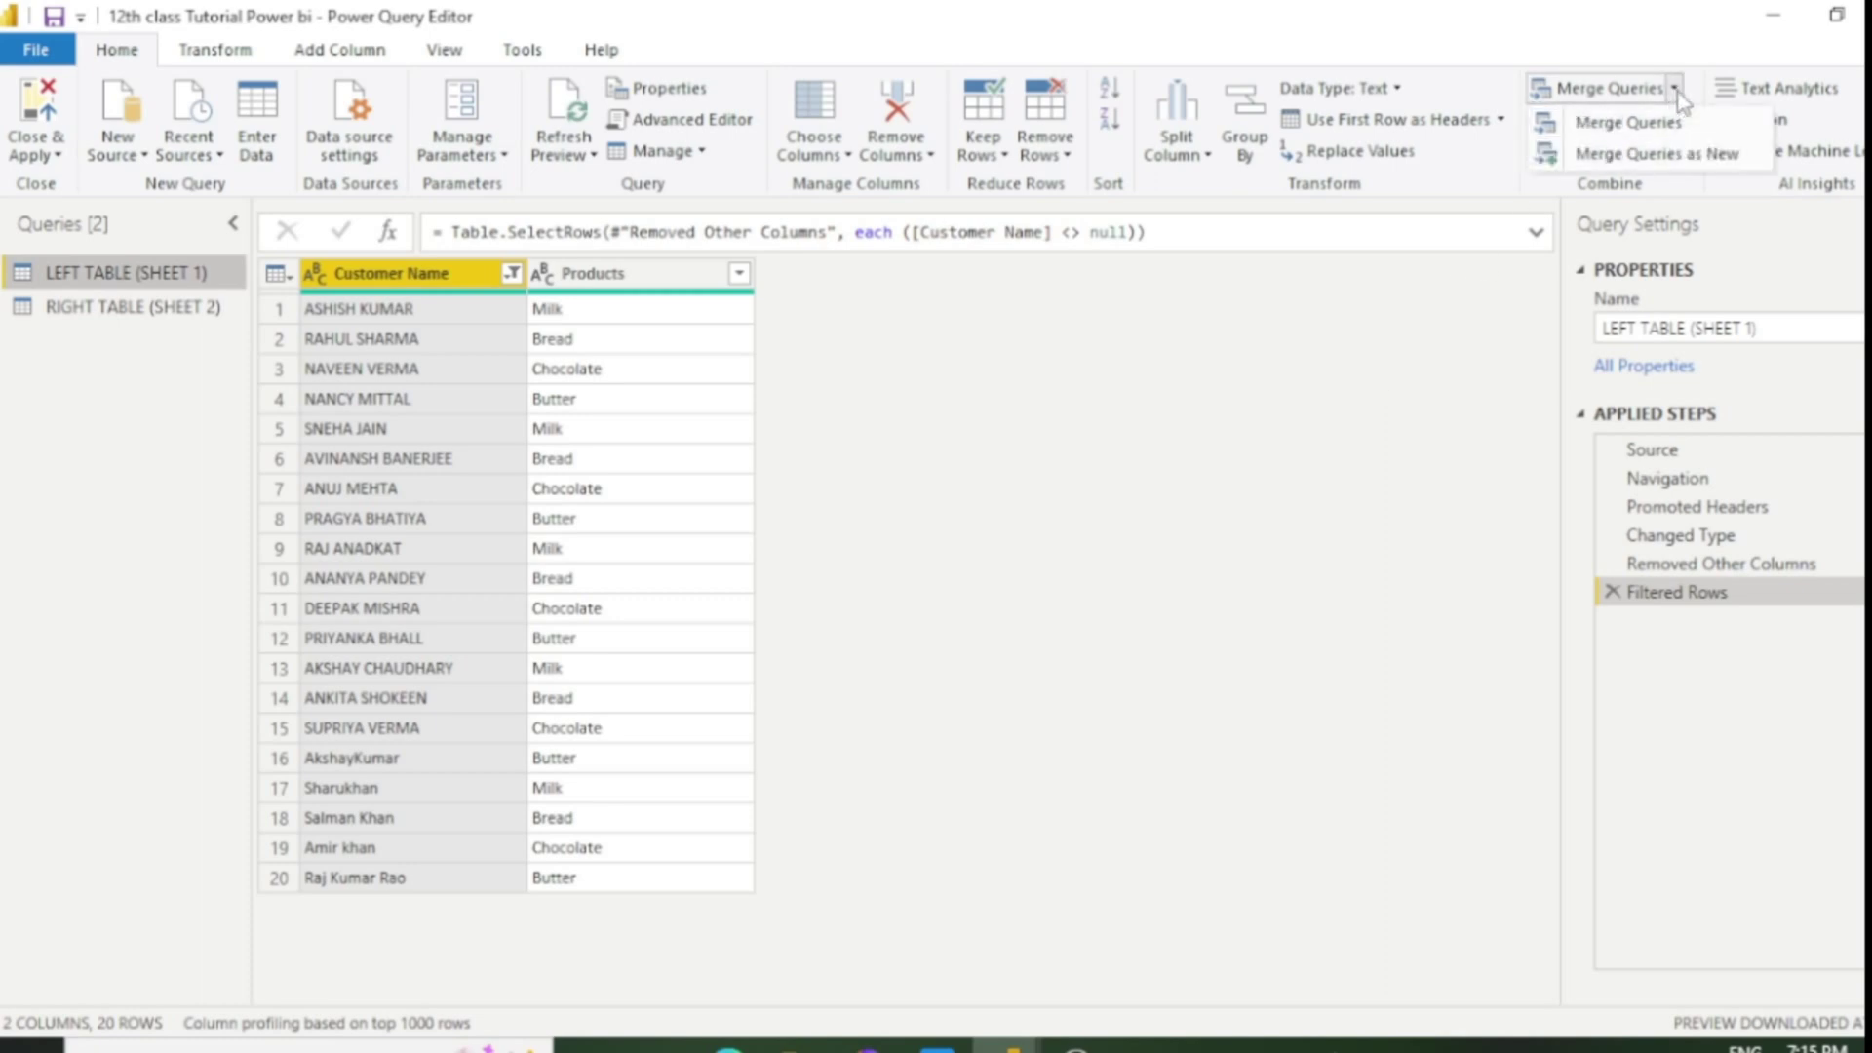
pyautogui.click(1663, 156)
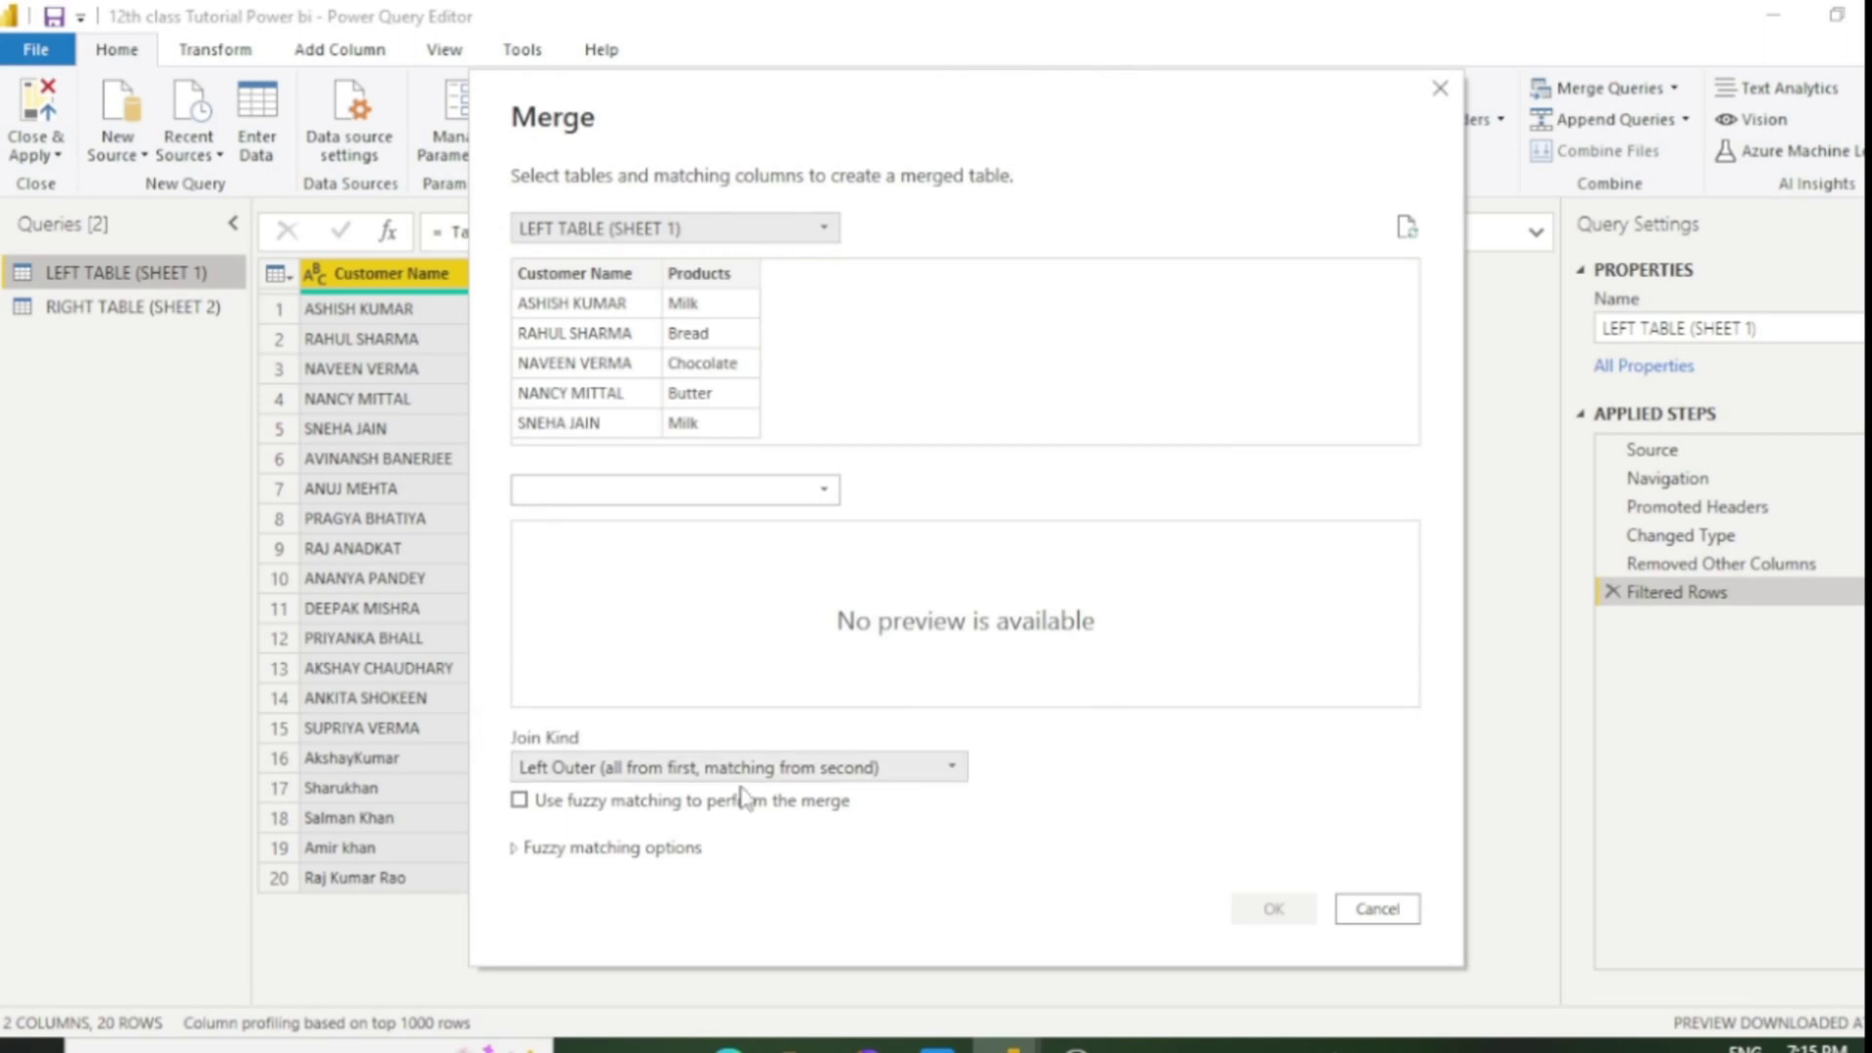
pyautogui.click(949, 773)
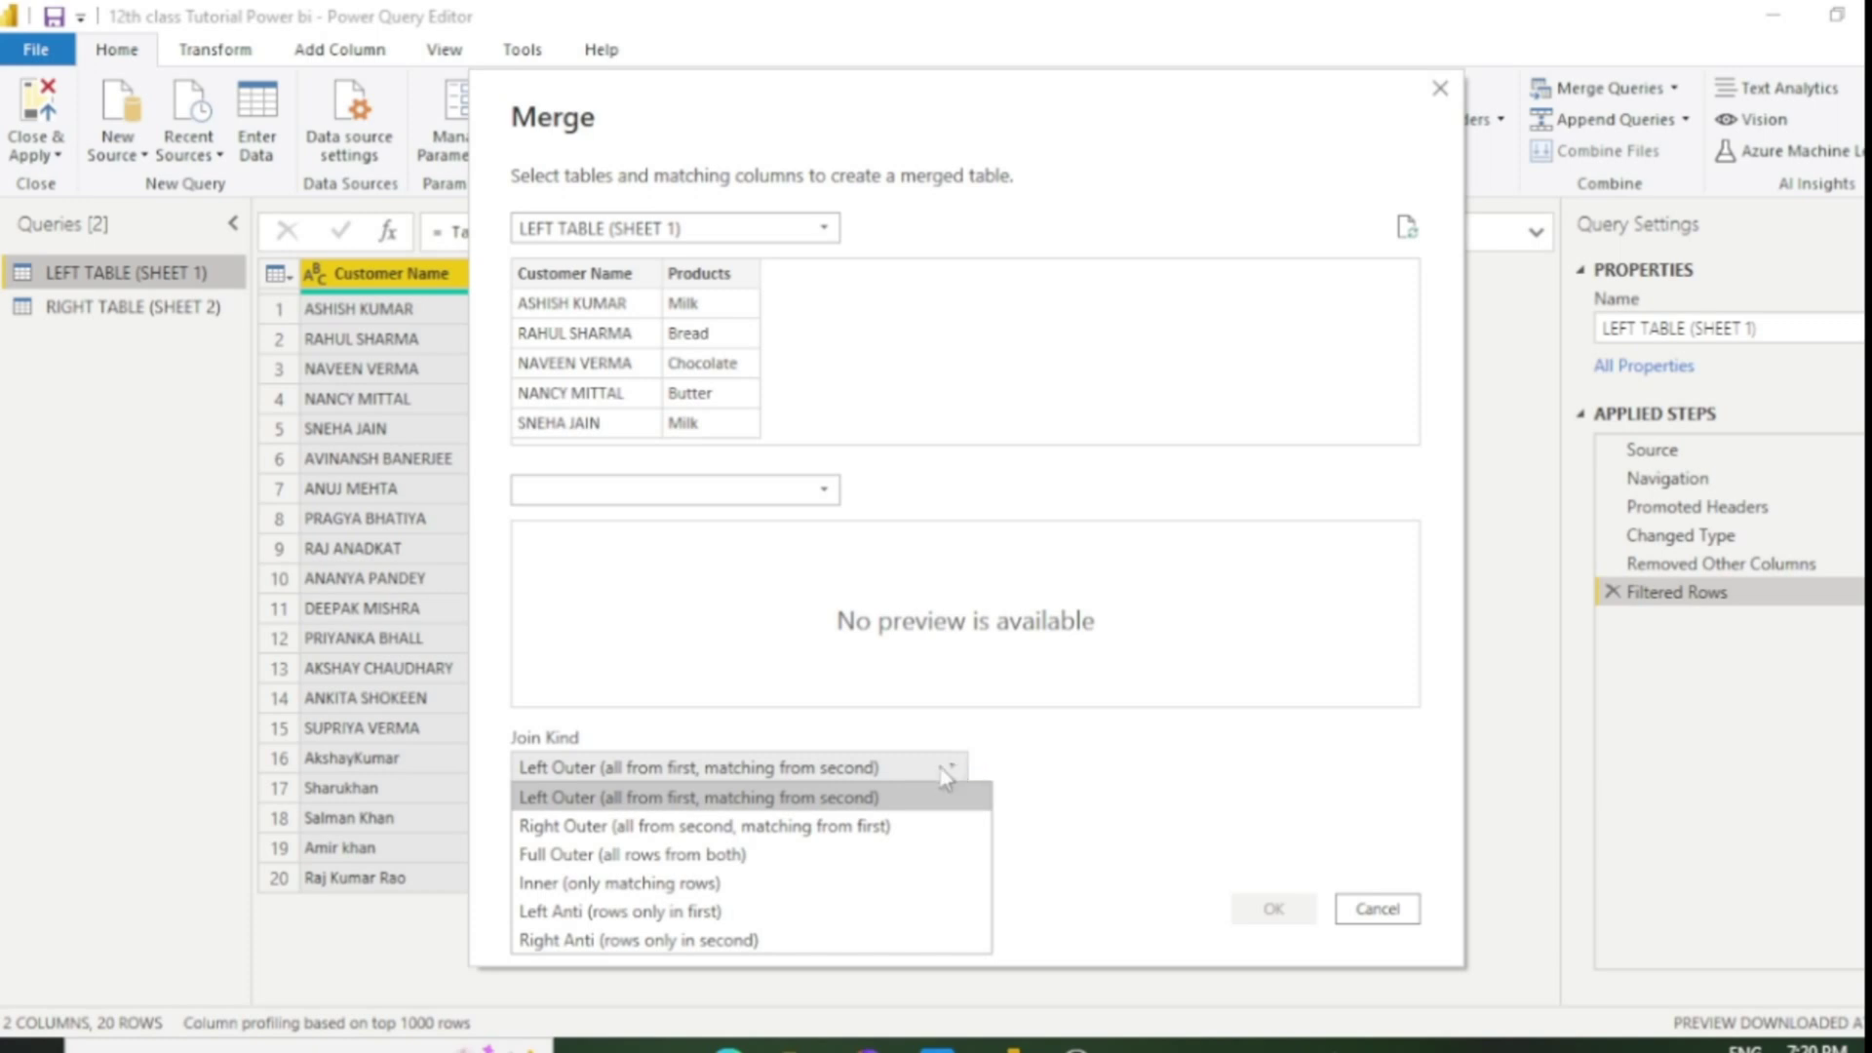
pyautogui.click(826, 495)
pyautogui.click(639, 552)
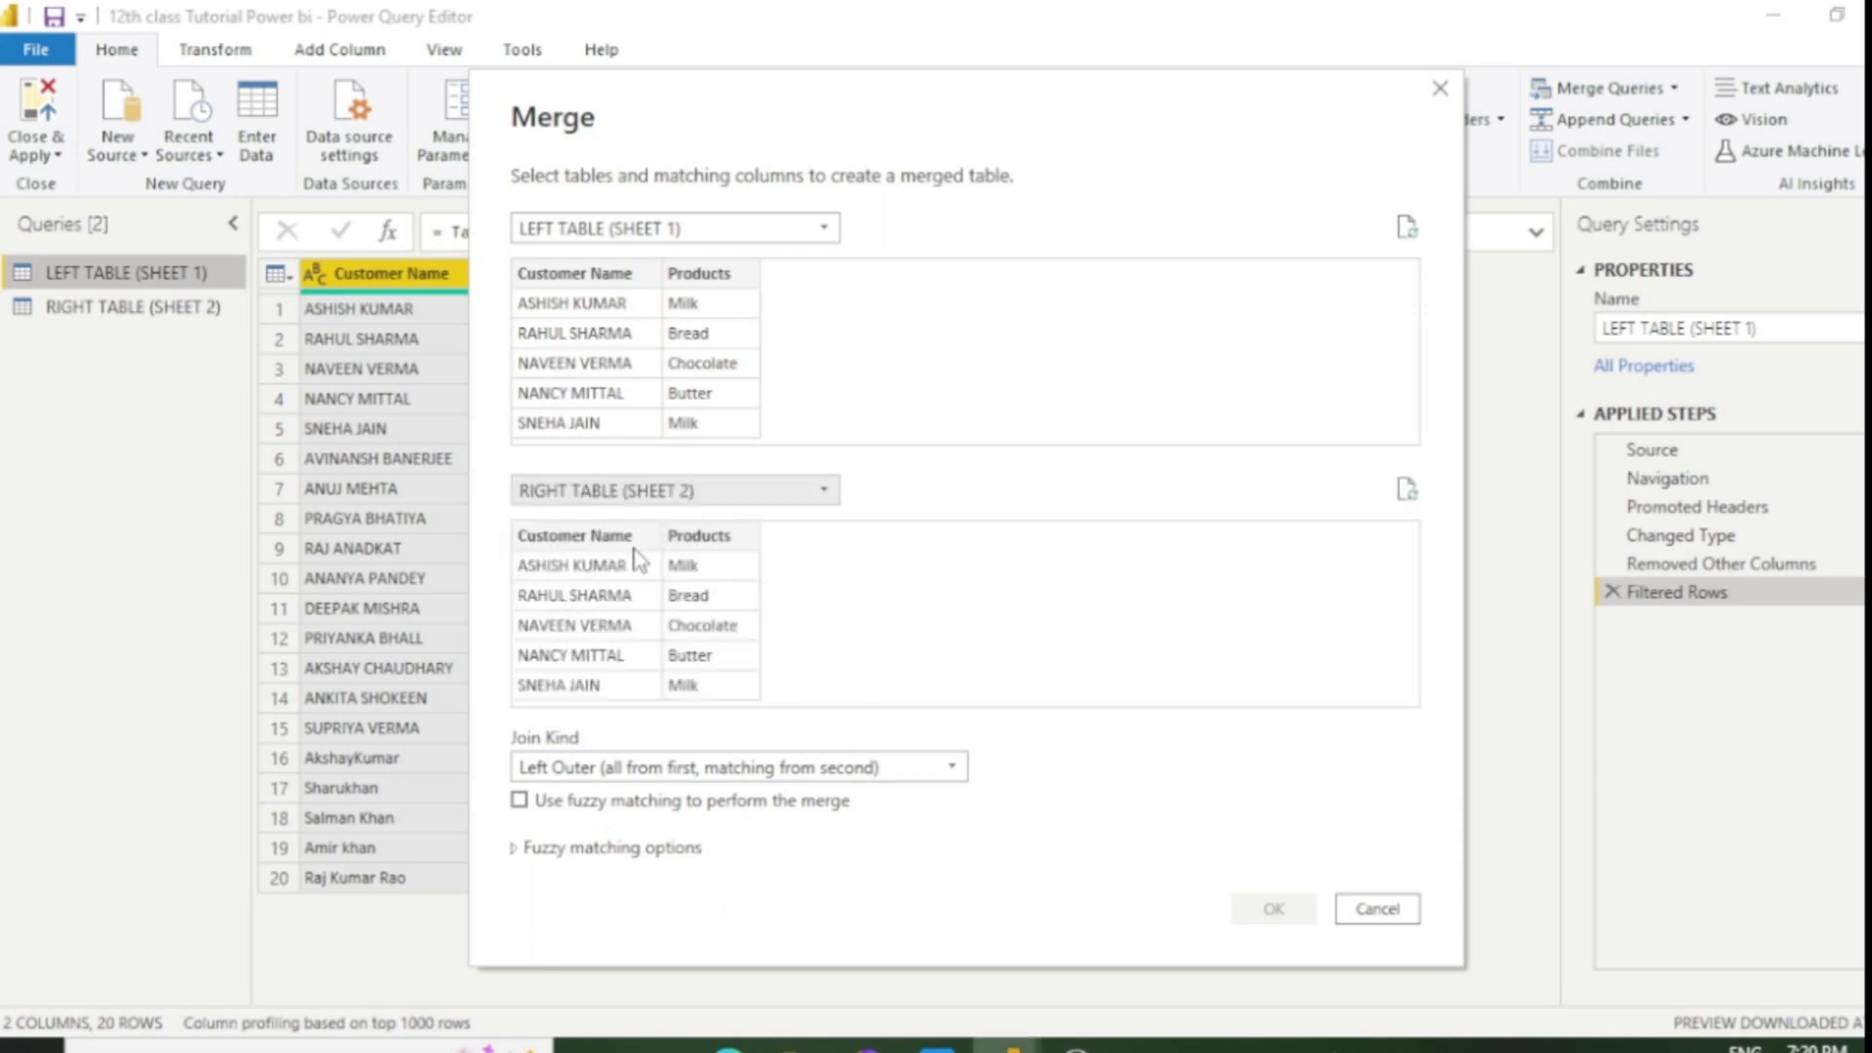
pyautogui.click(578, 279)
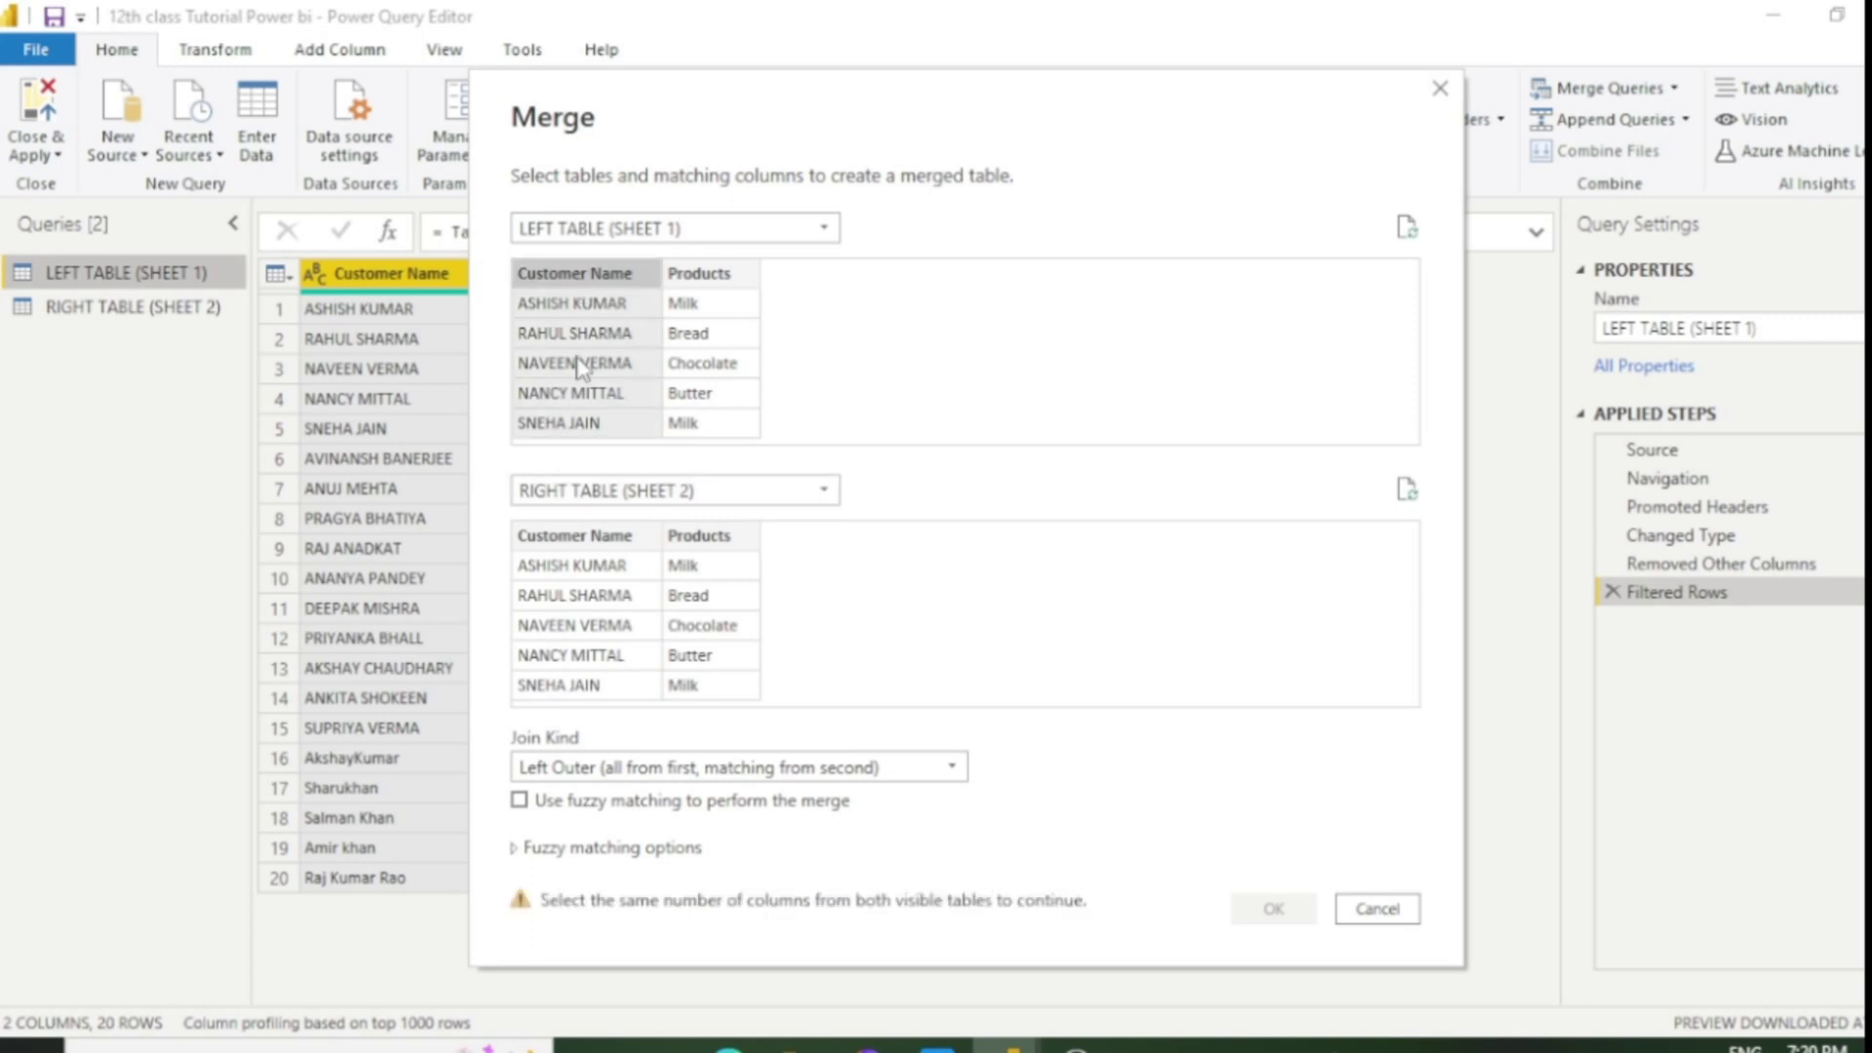
pyautogui.click(579, 538)
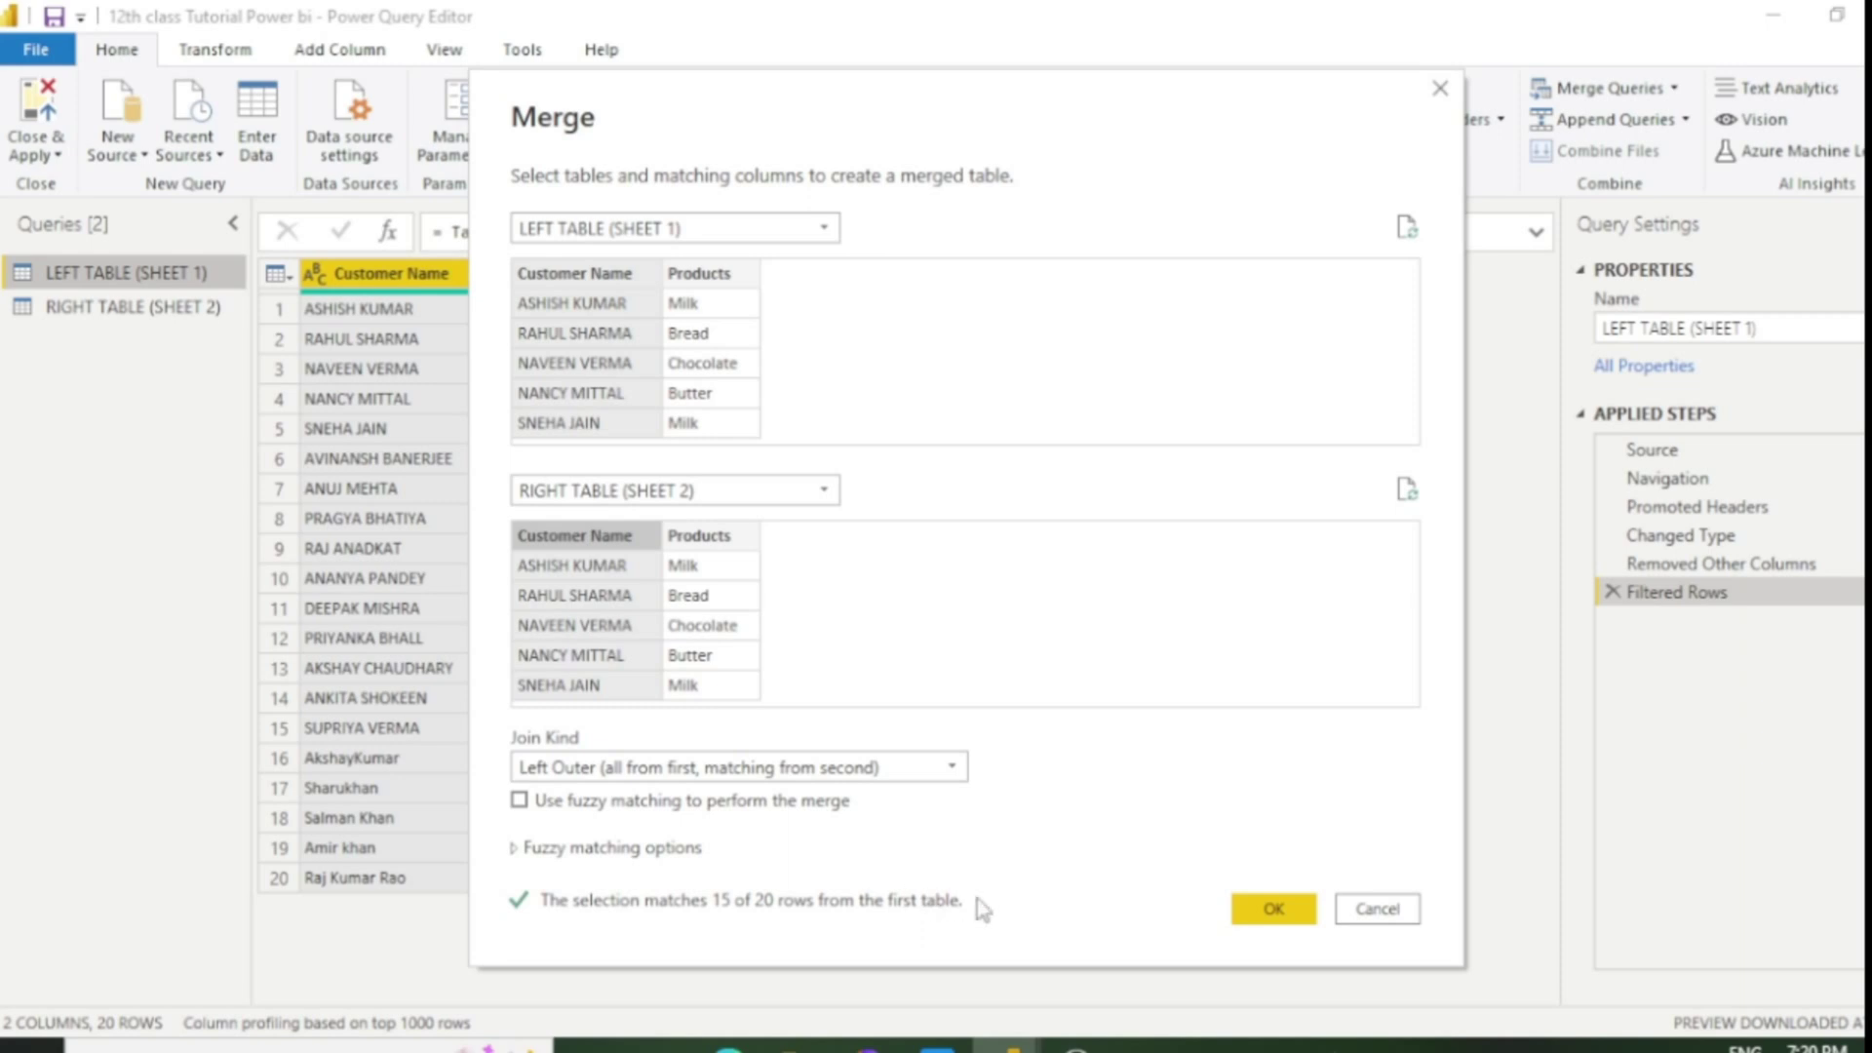
pyautogui.click(1273, 917)
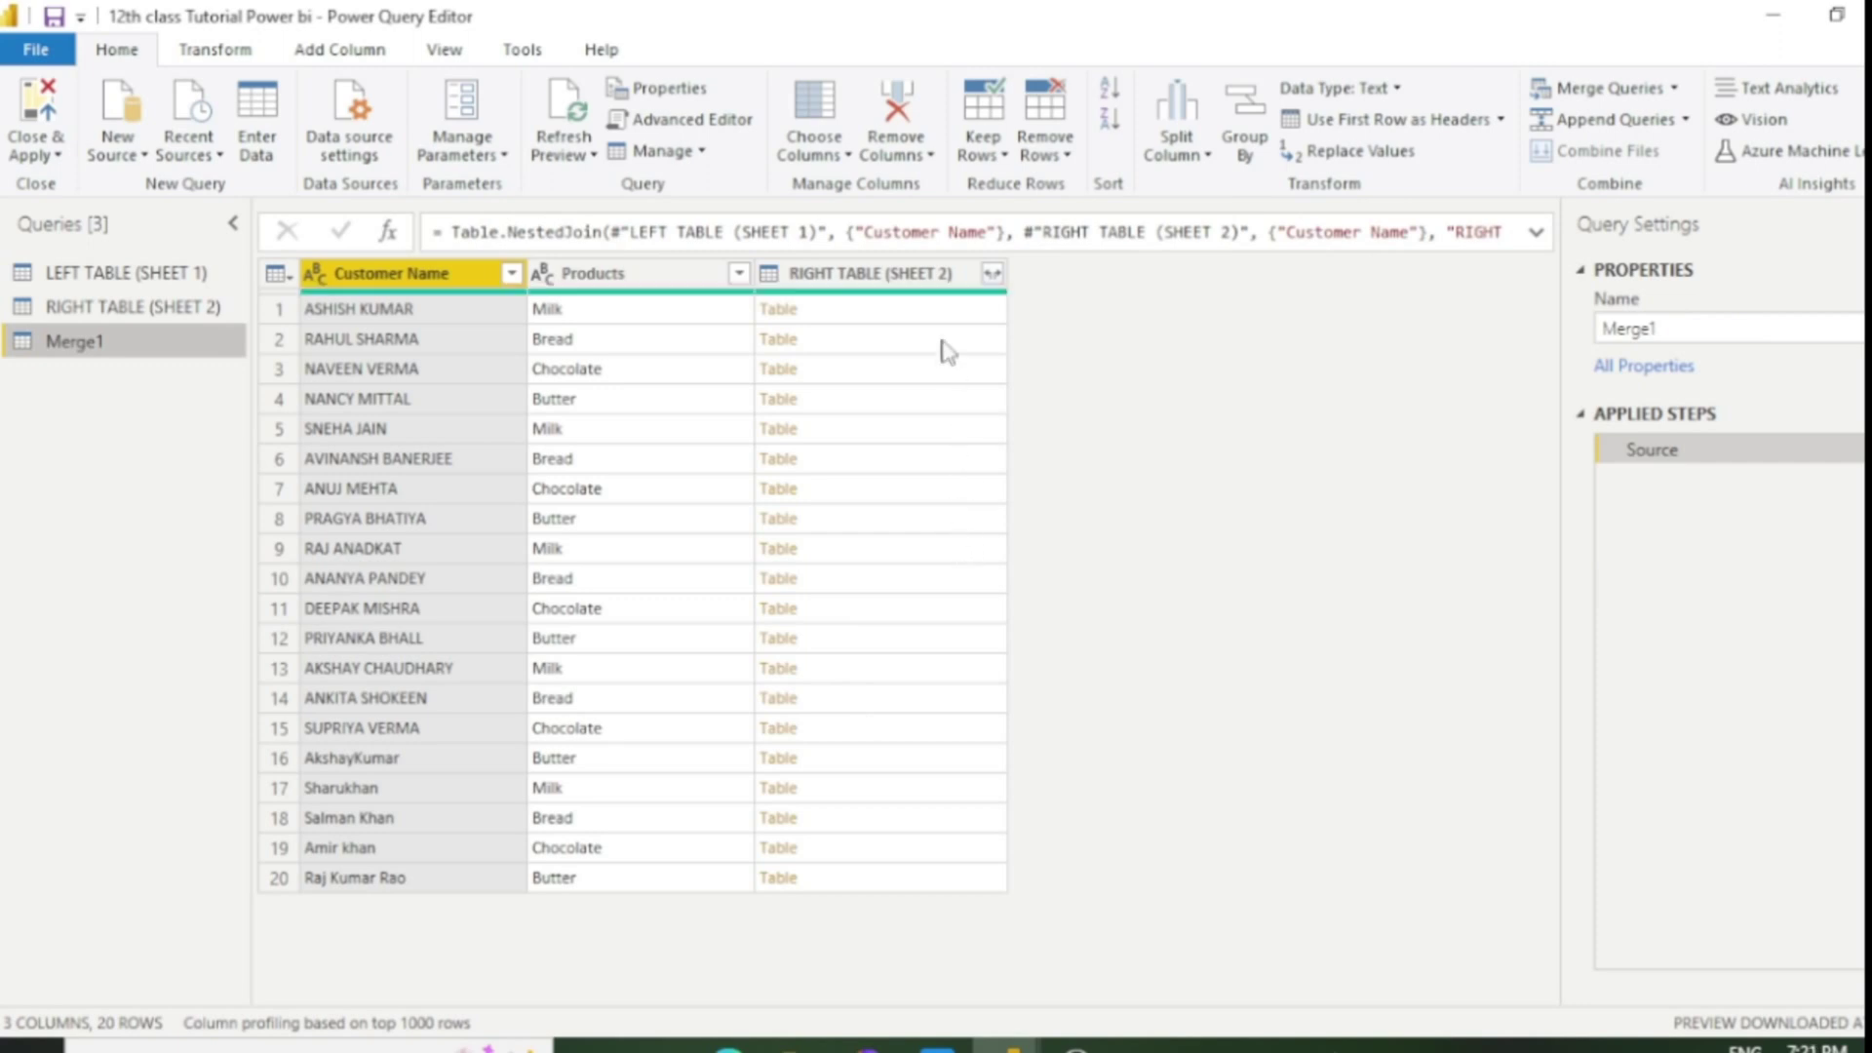
# Expand the merged RIGHT TABLE (SHEET 2) column into Customer Name and Products, and compare the result with the right source table.
pyautogui.click(992, 274)
pyautogui.click(833, 599)
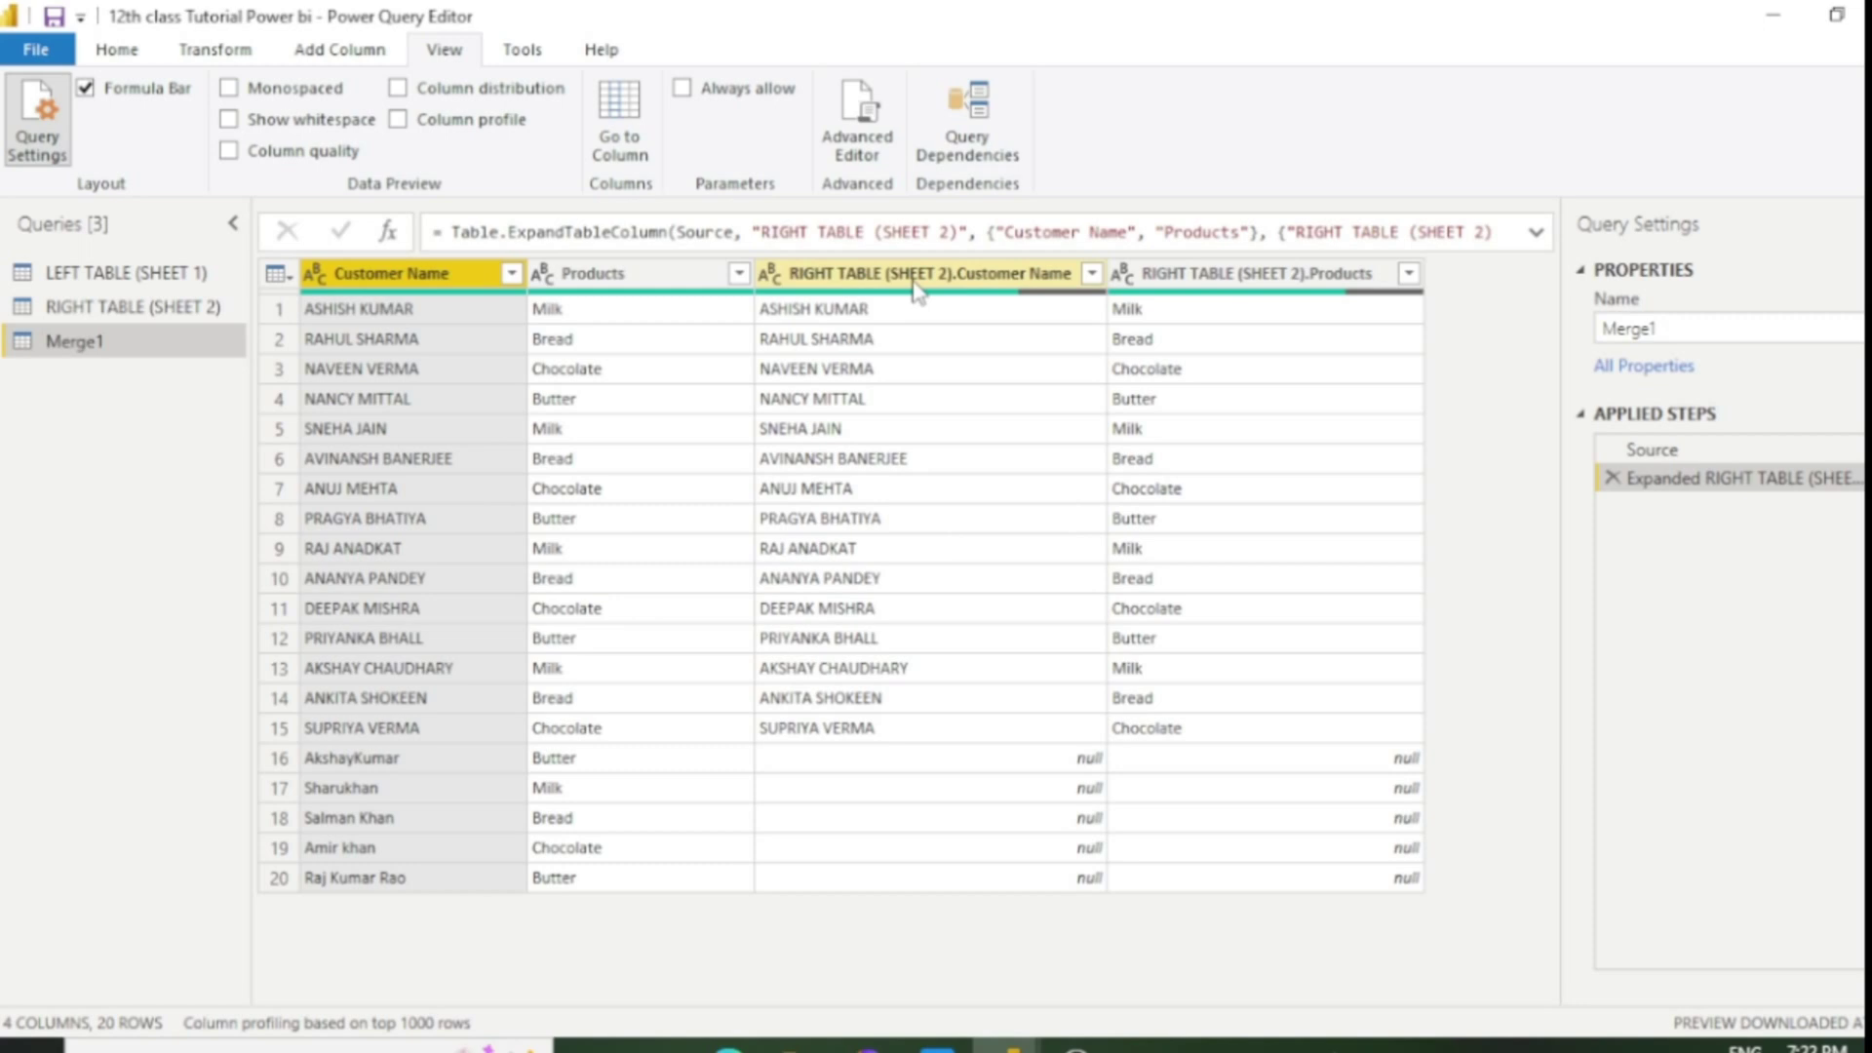
pyautogui.click(159, 320)
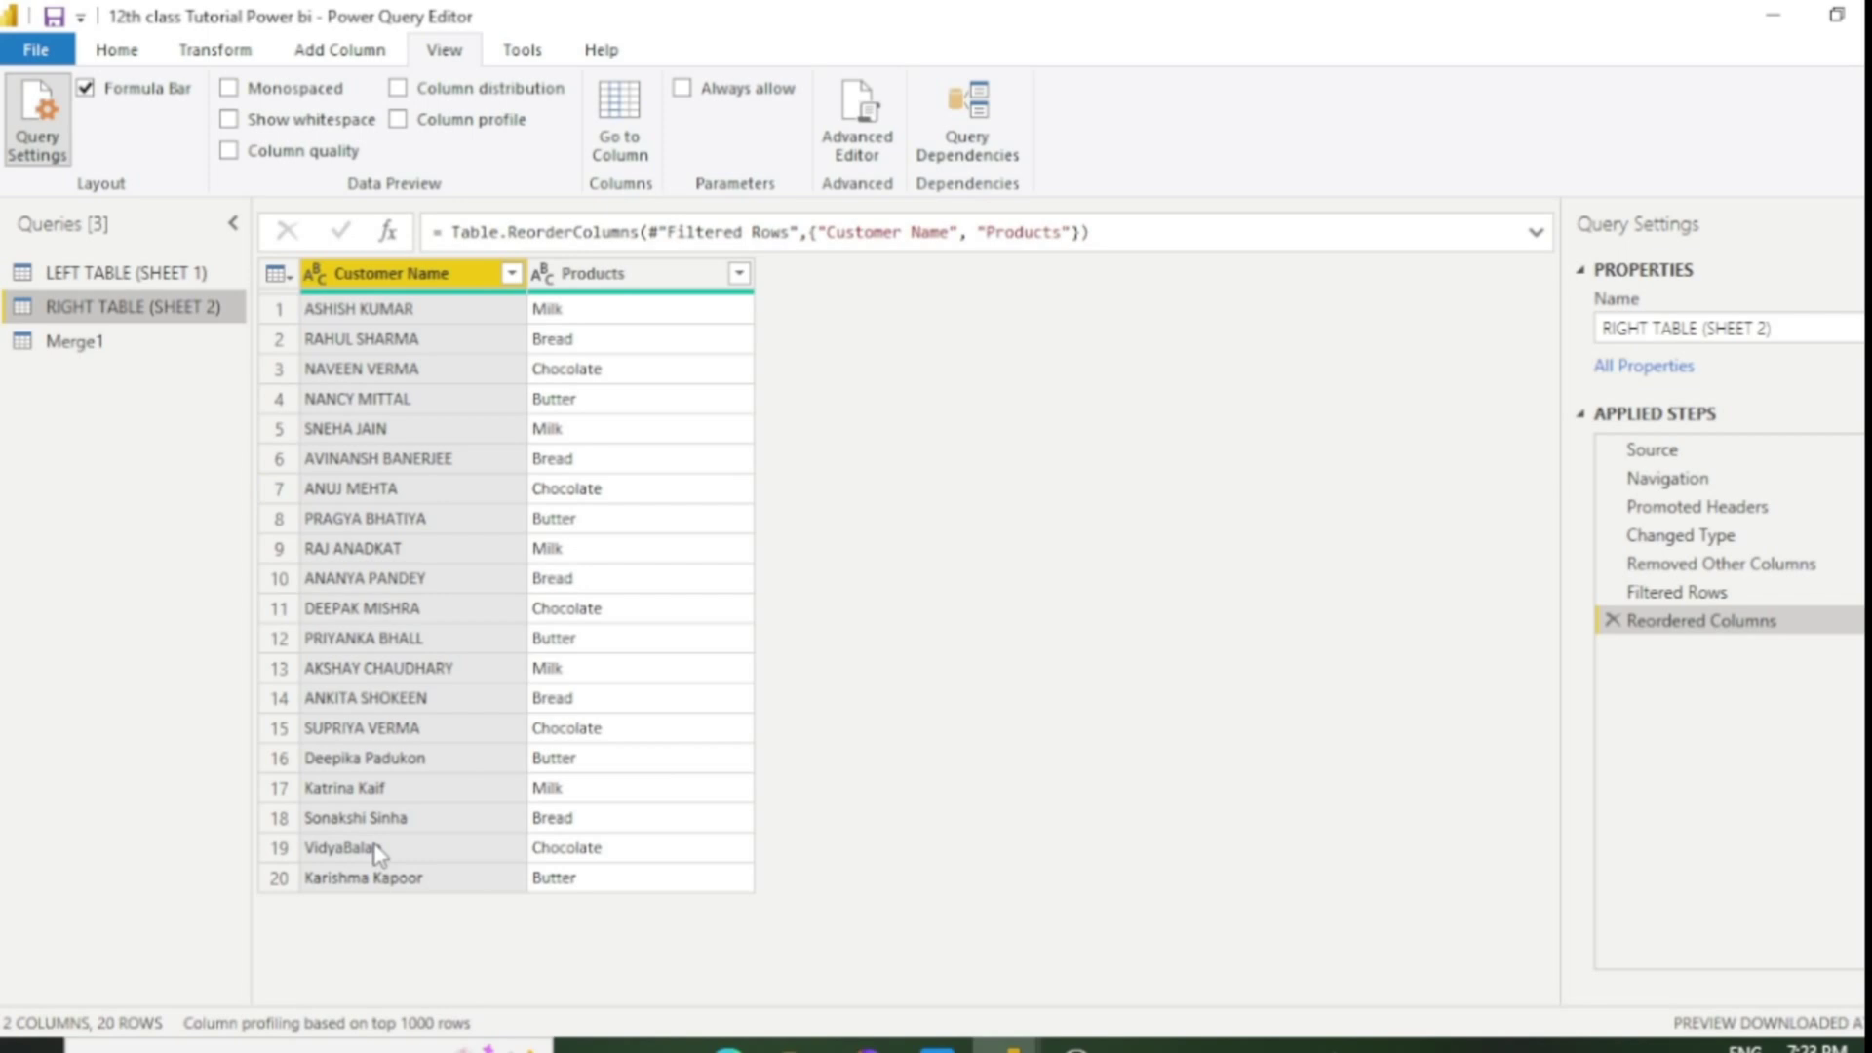
pyautogui.click(102, 344)
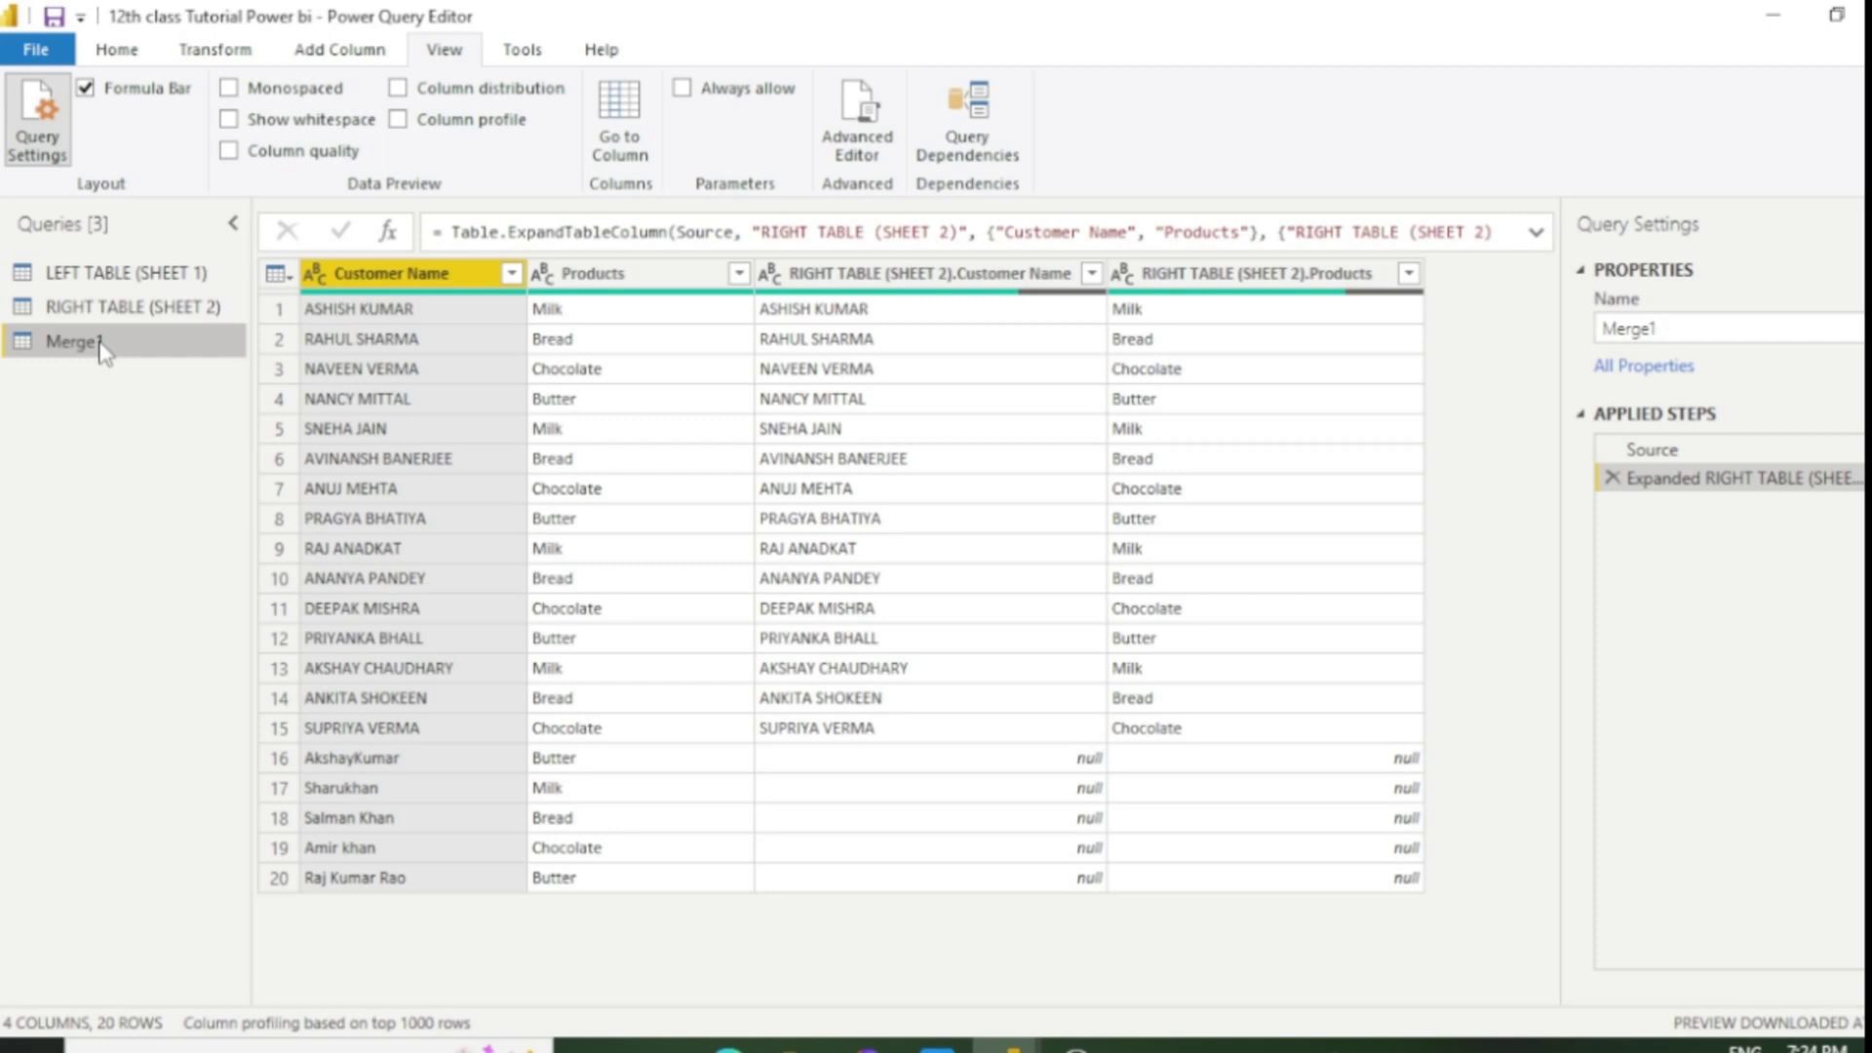
# Rename the merged query as "left outer join".
pyautogui.doubleClick(132, 345)
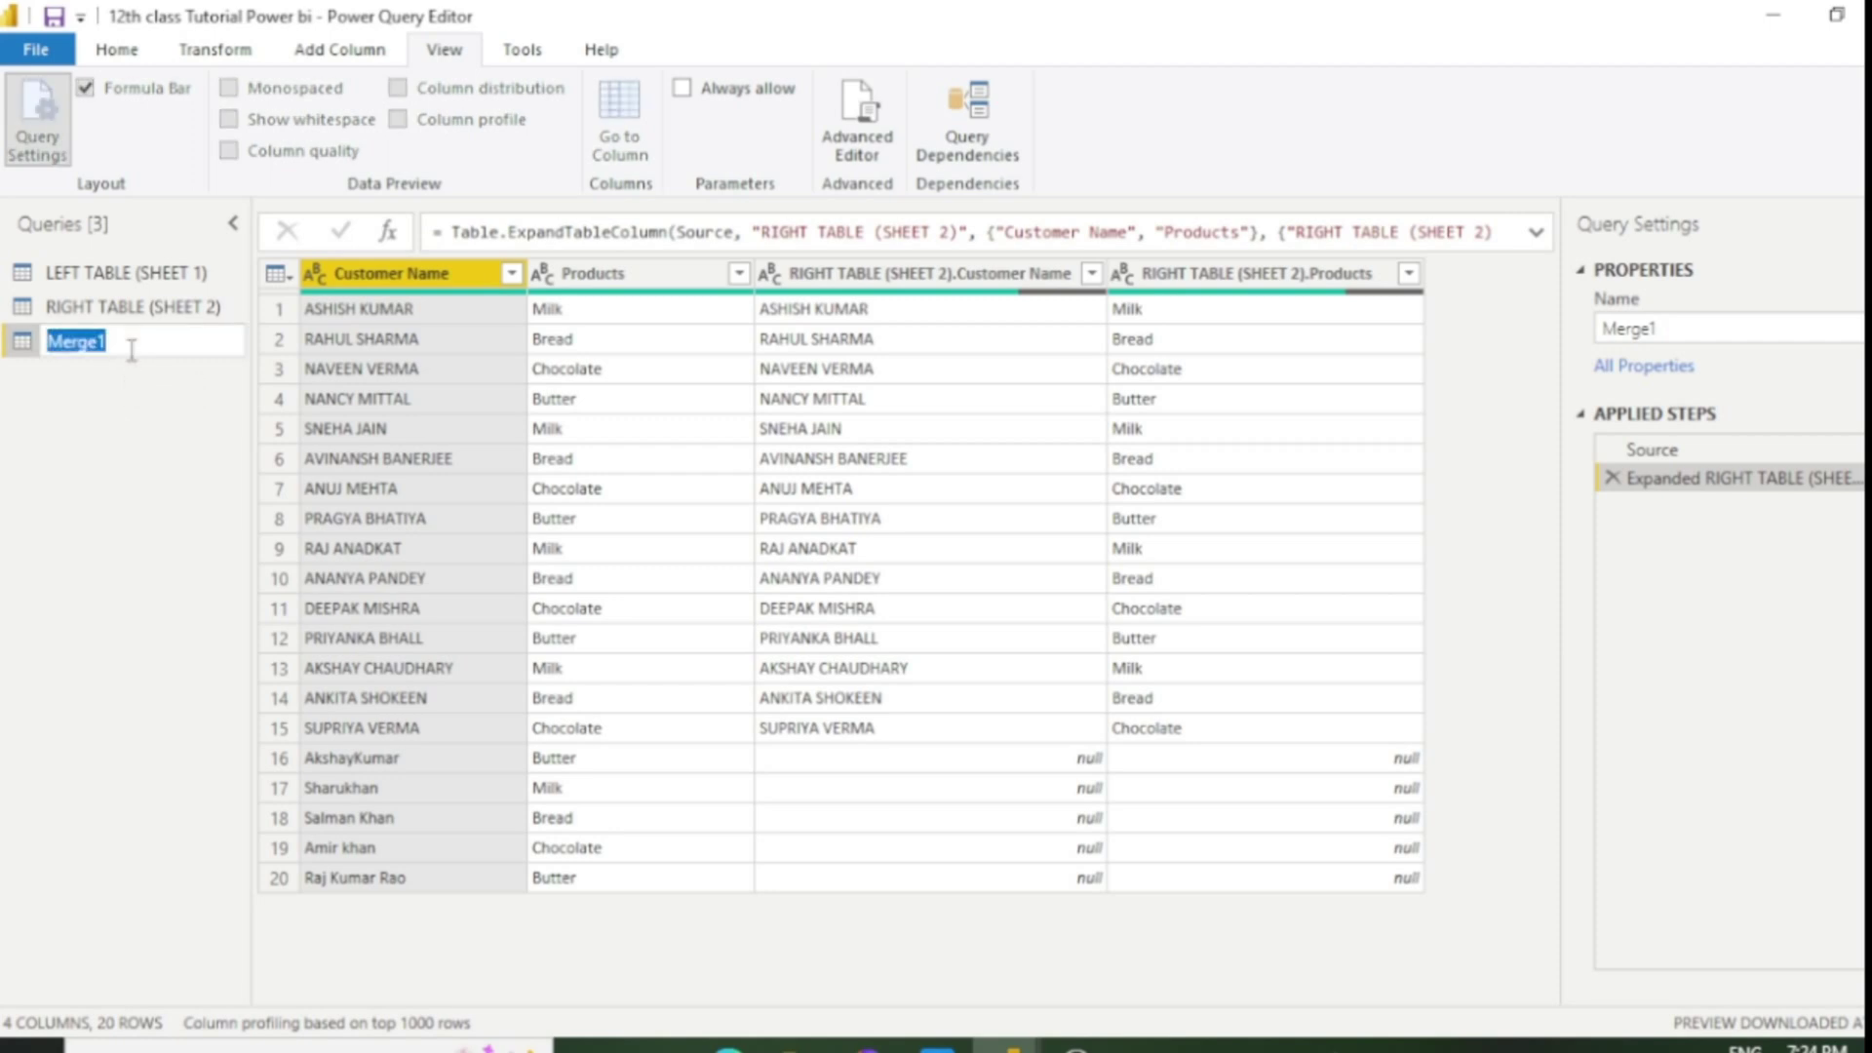
pyautogui.write('left outer join')
pyautogui.press('Return')
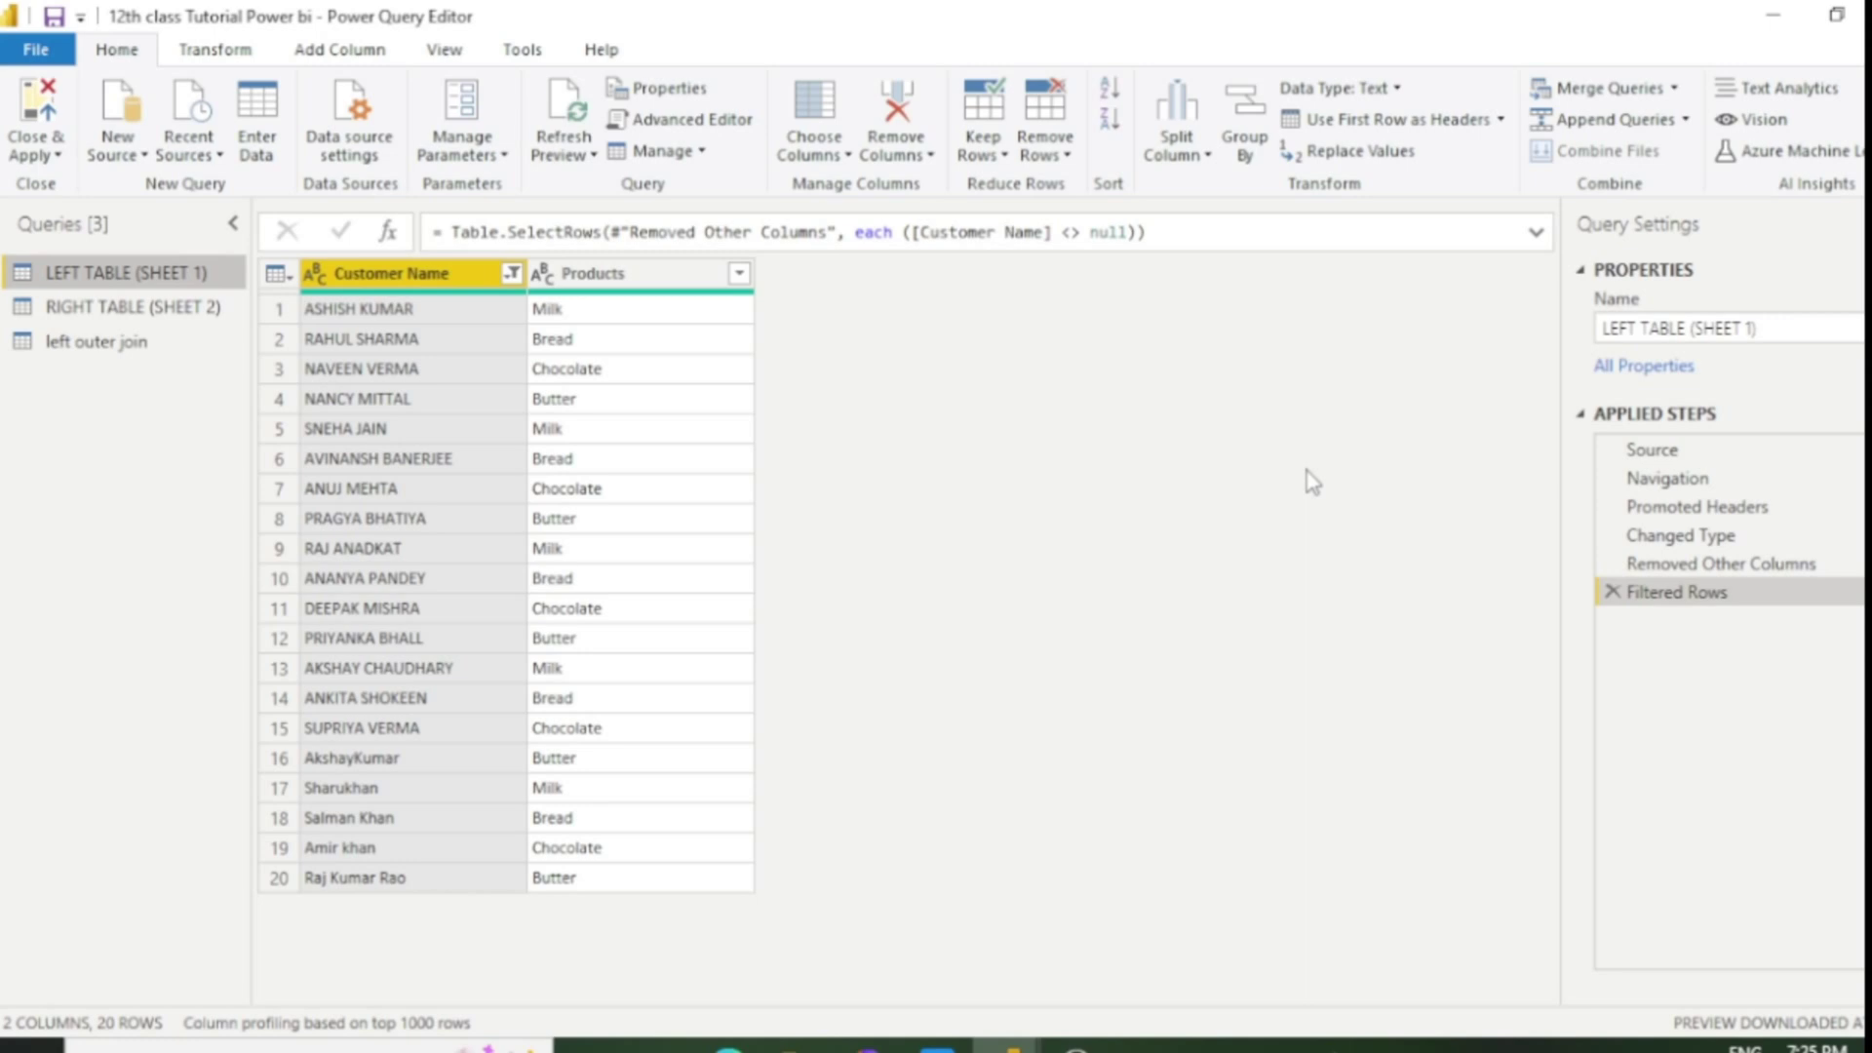
# Create another new merged query from LEFT TABLE (SHEET 1) and RIGHT TABLE (SHEET 2), matching on Customer Name with a Right Outer join.
pyautogui.click(1673, 89)
pyautogui.click(1648, 154)
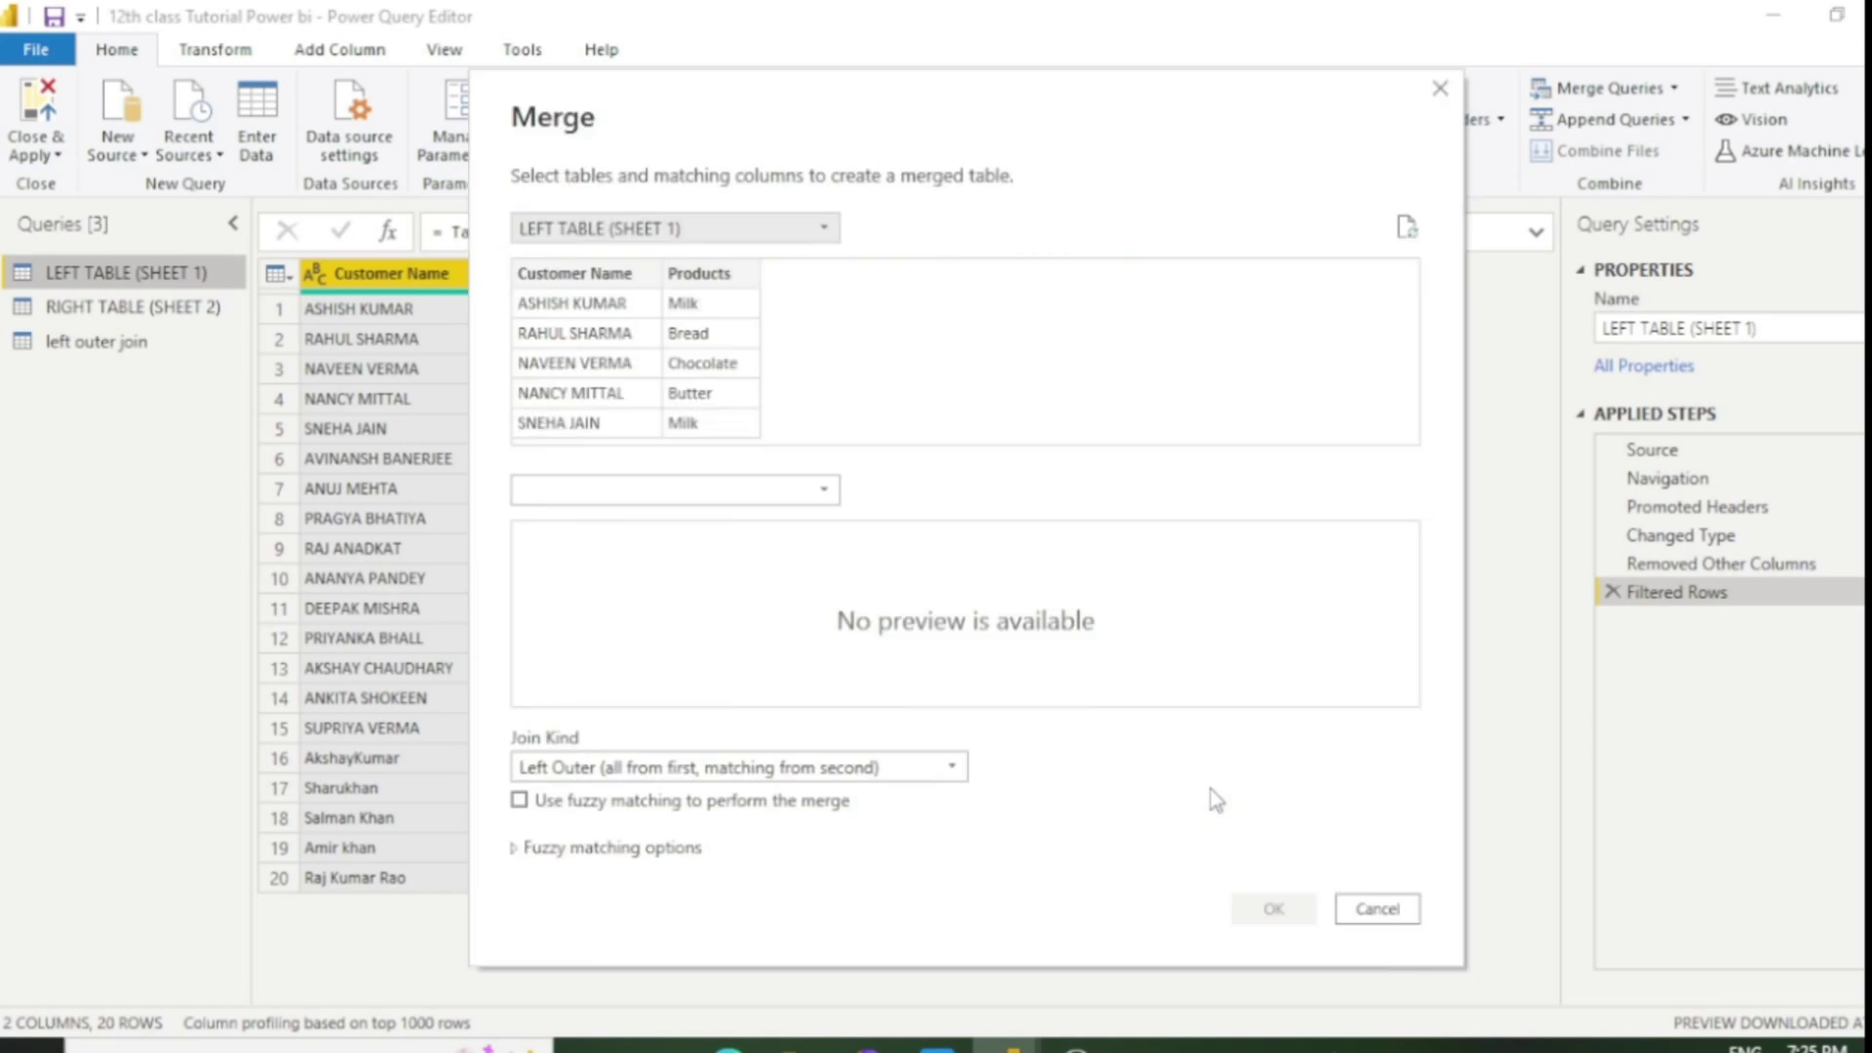
pyautogui.click(863, 767)
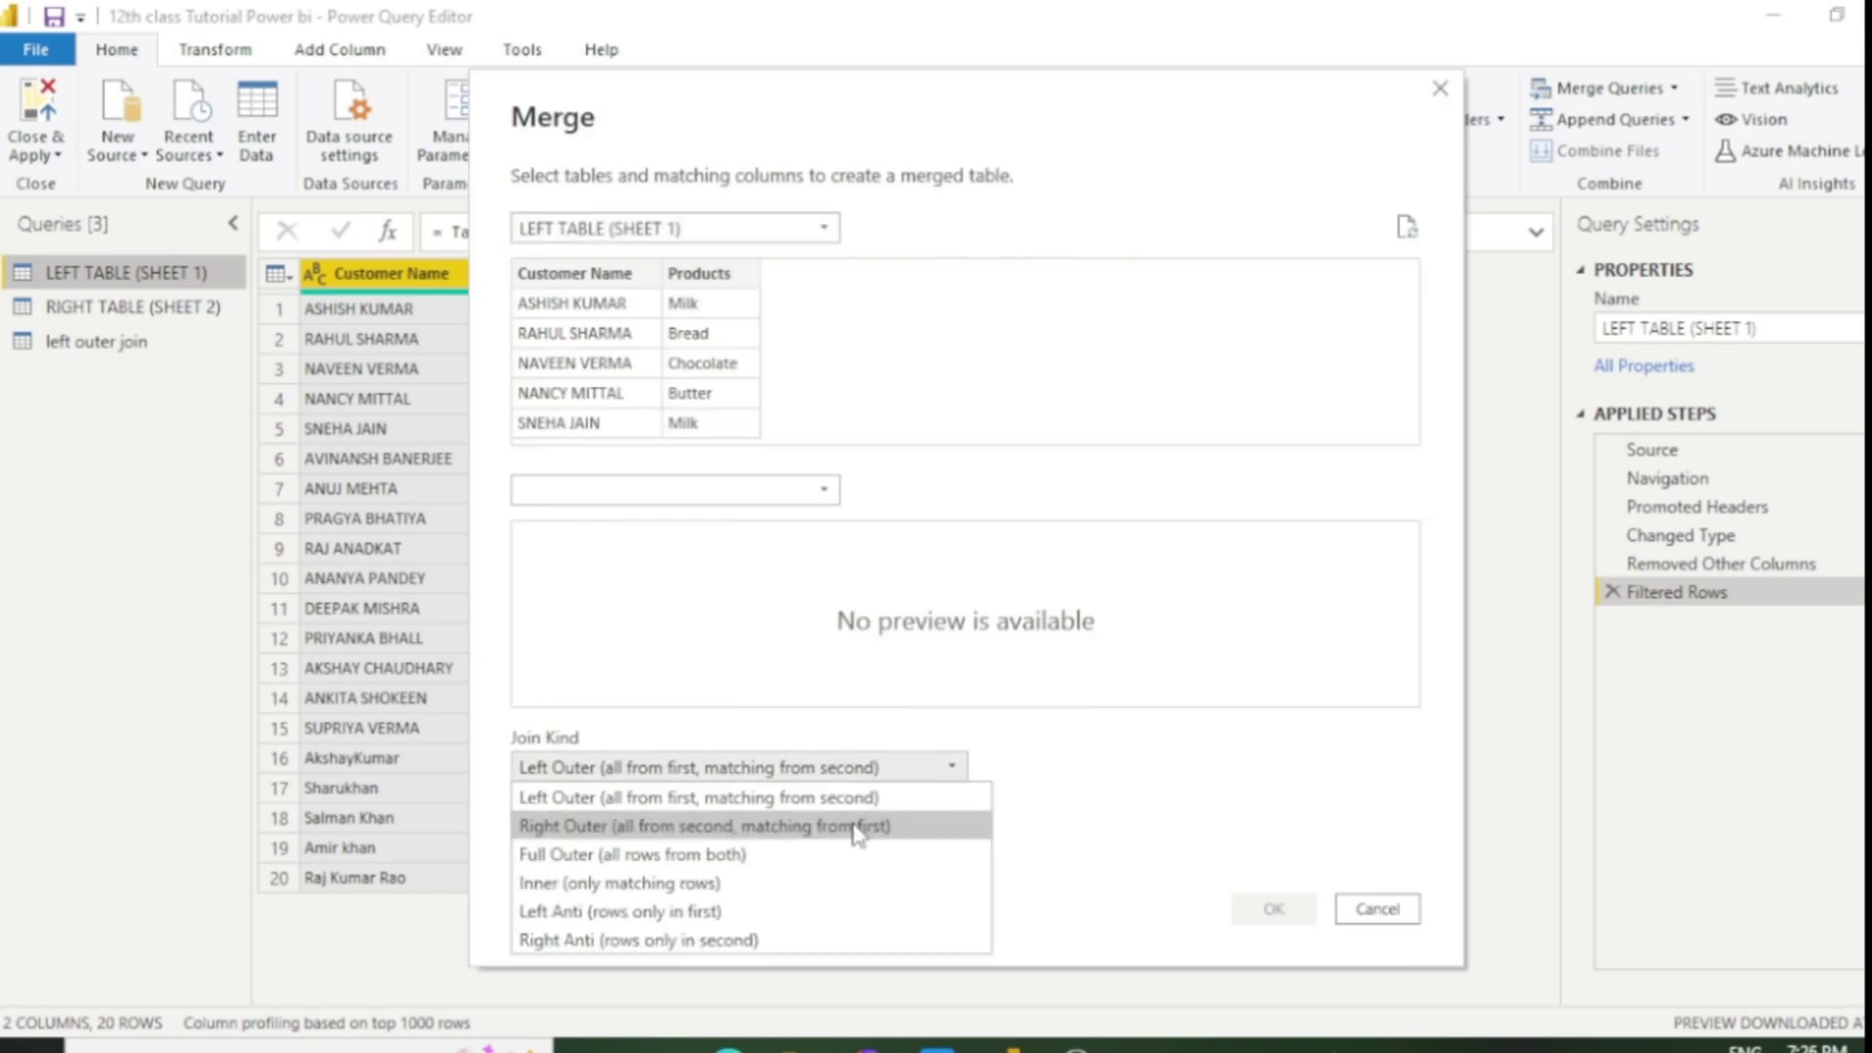
pyautogui.click(854, 827)
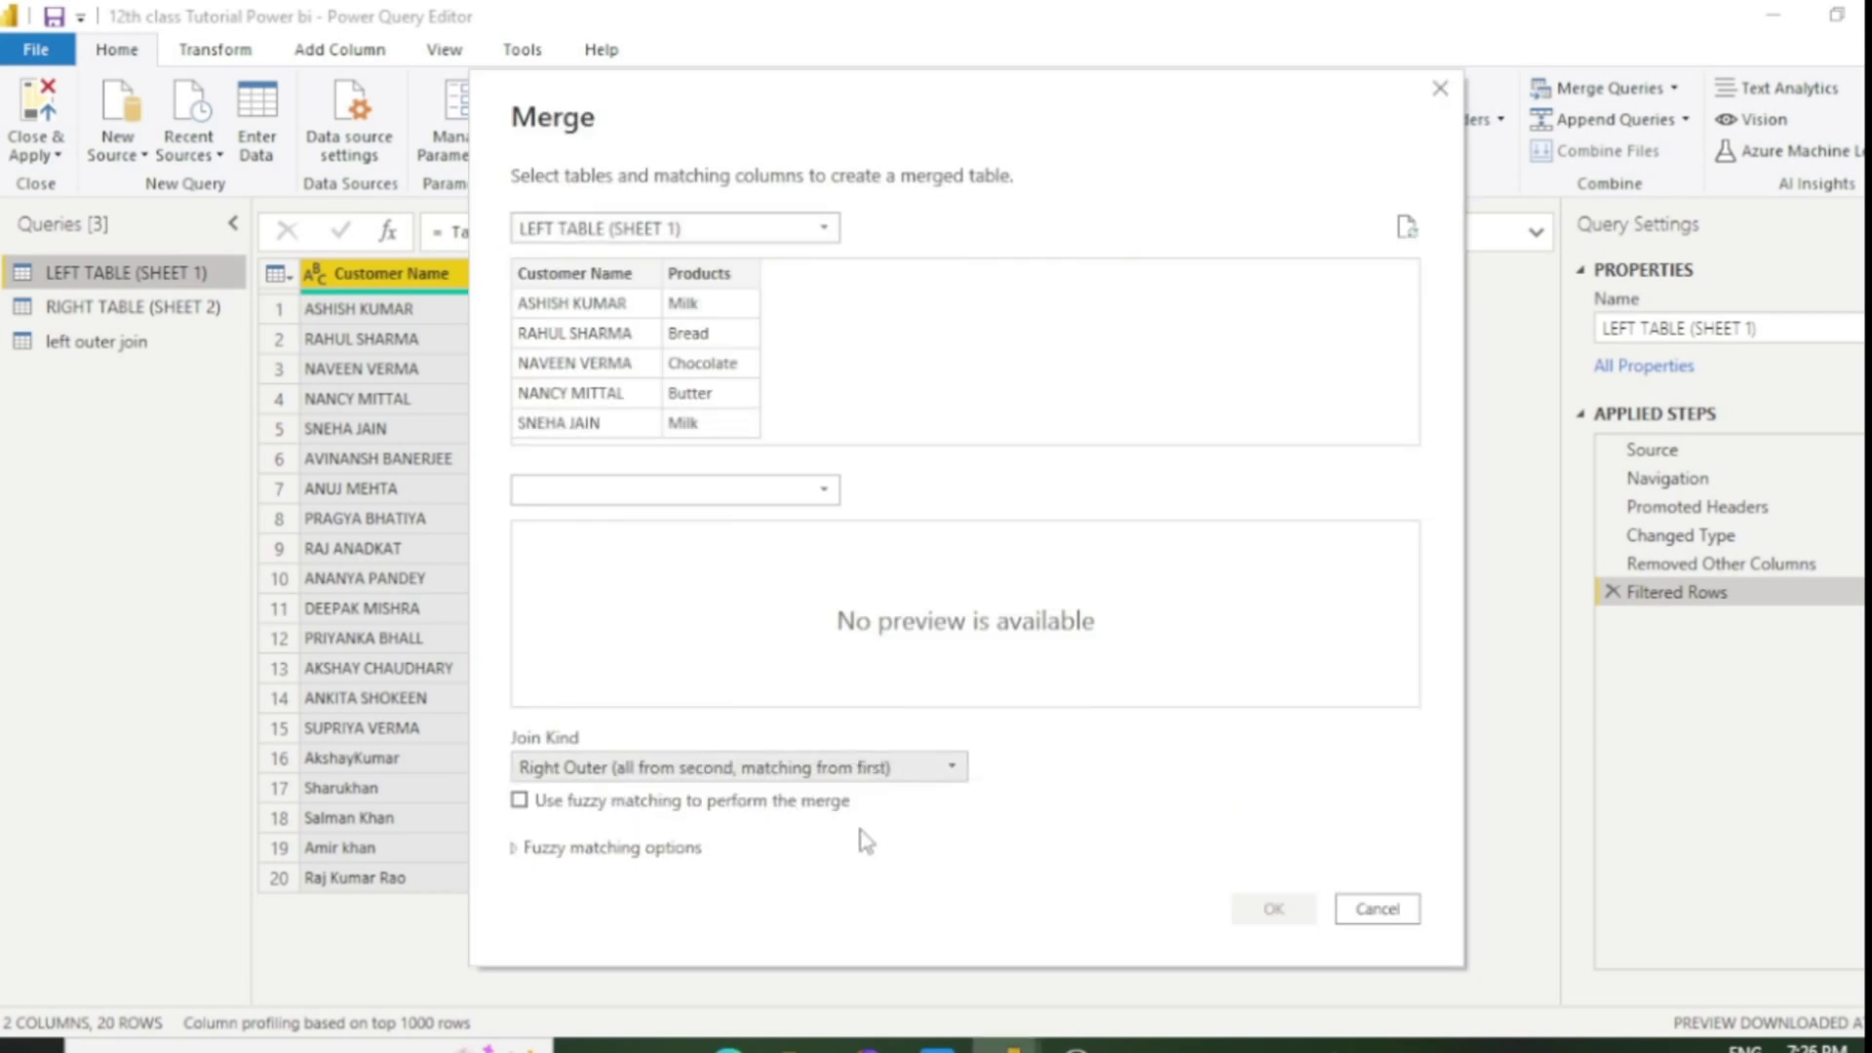
pyautogui.click(827, 493)
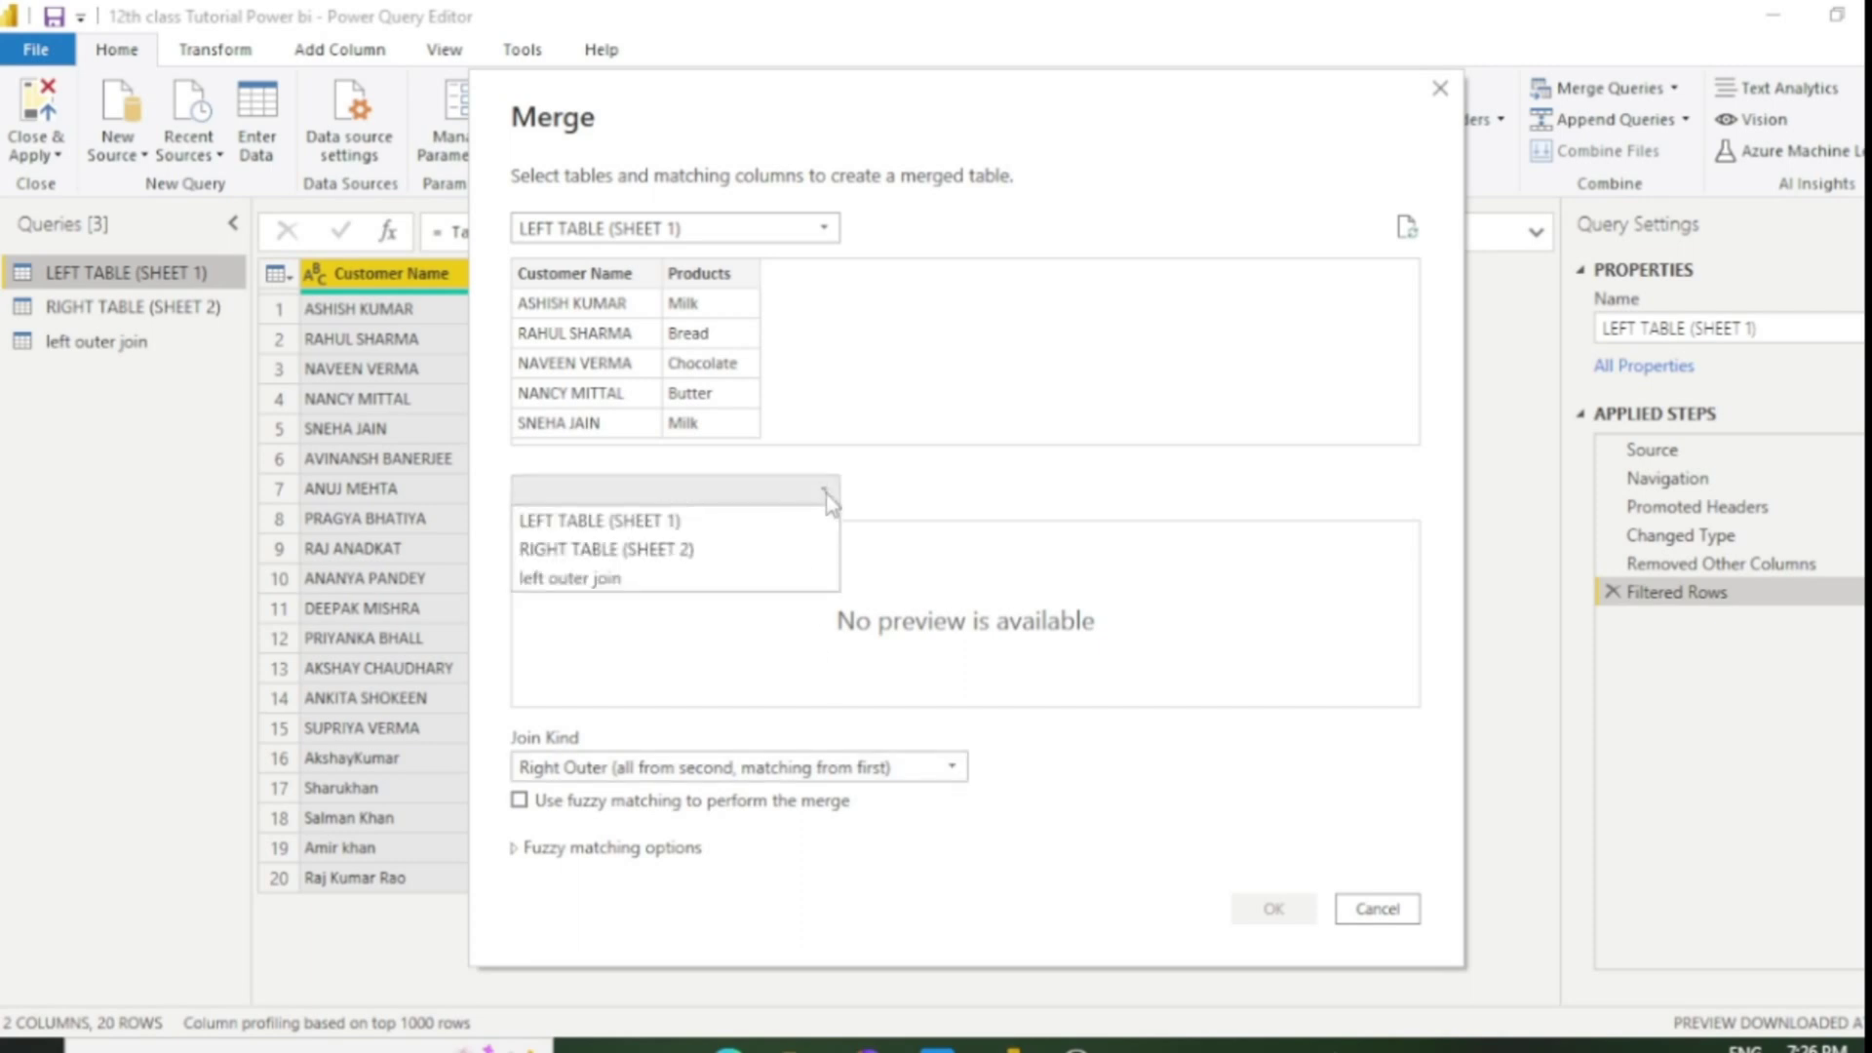
pyautogui.click(691, 554)
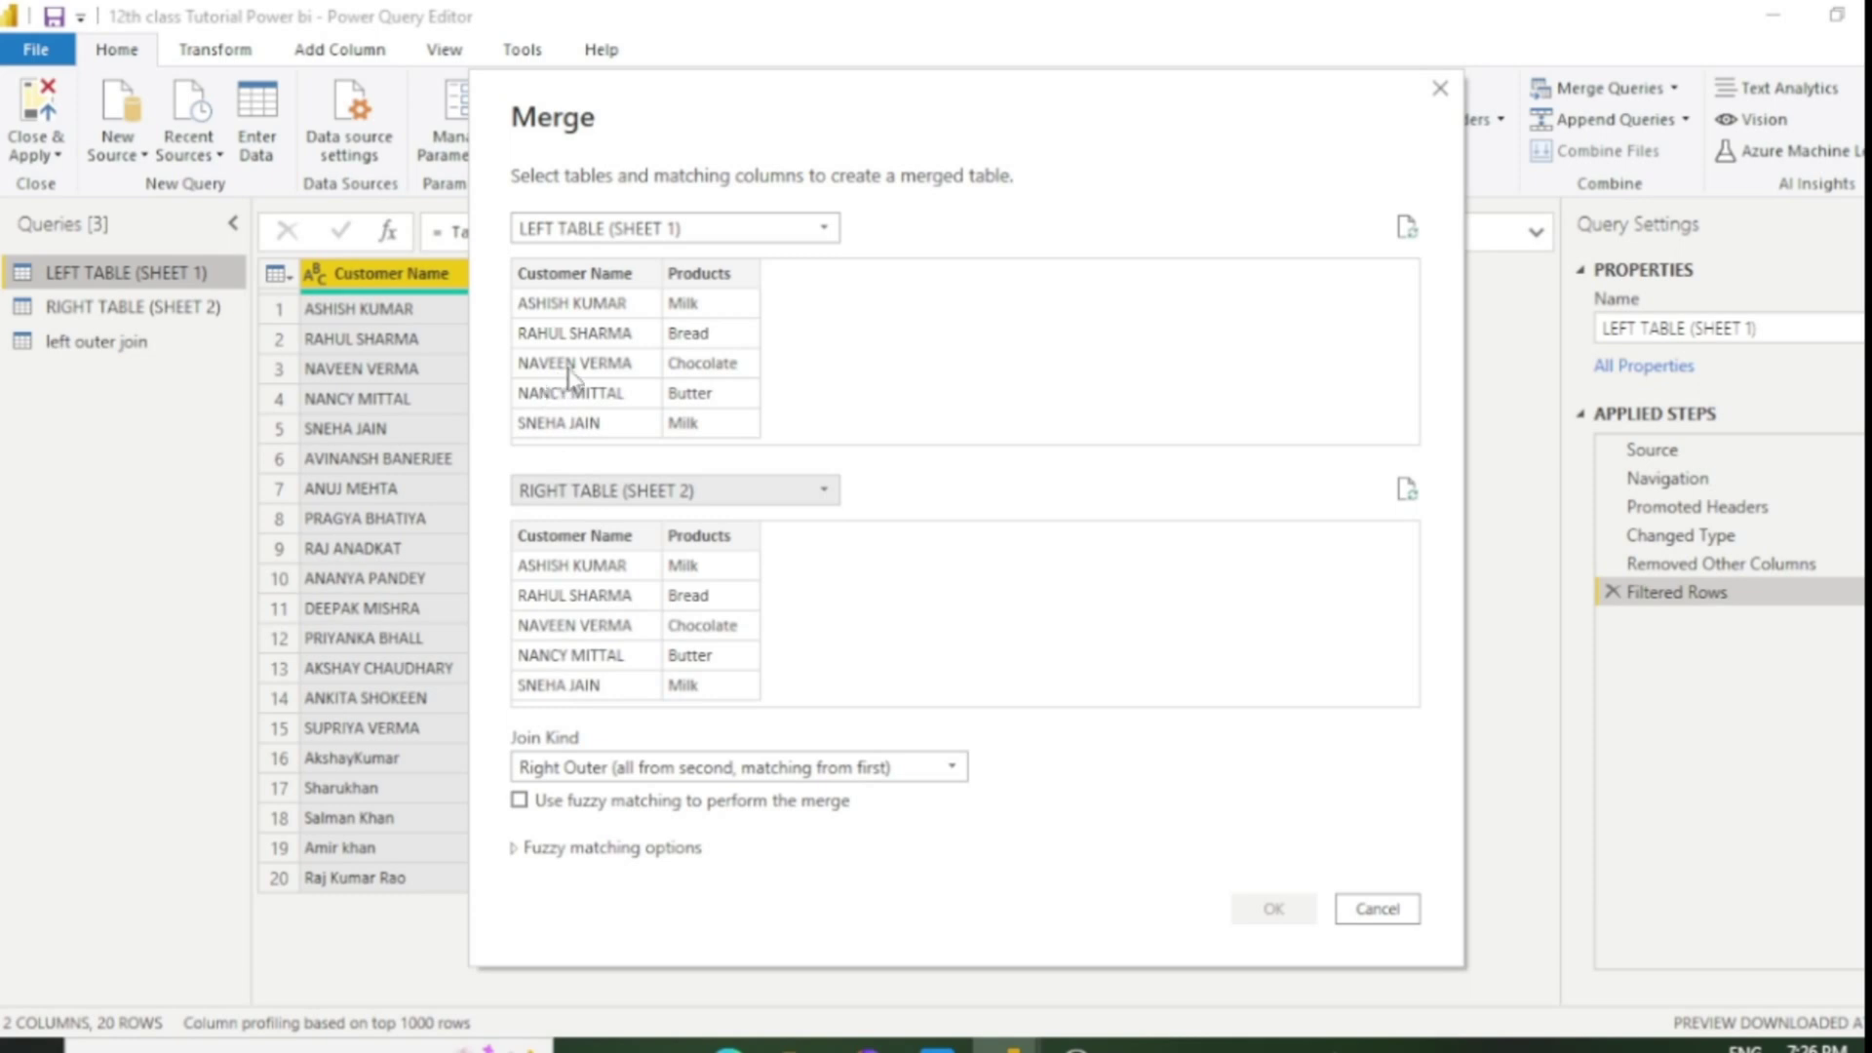
pyautogui.click(586, 280)
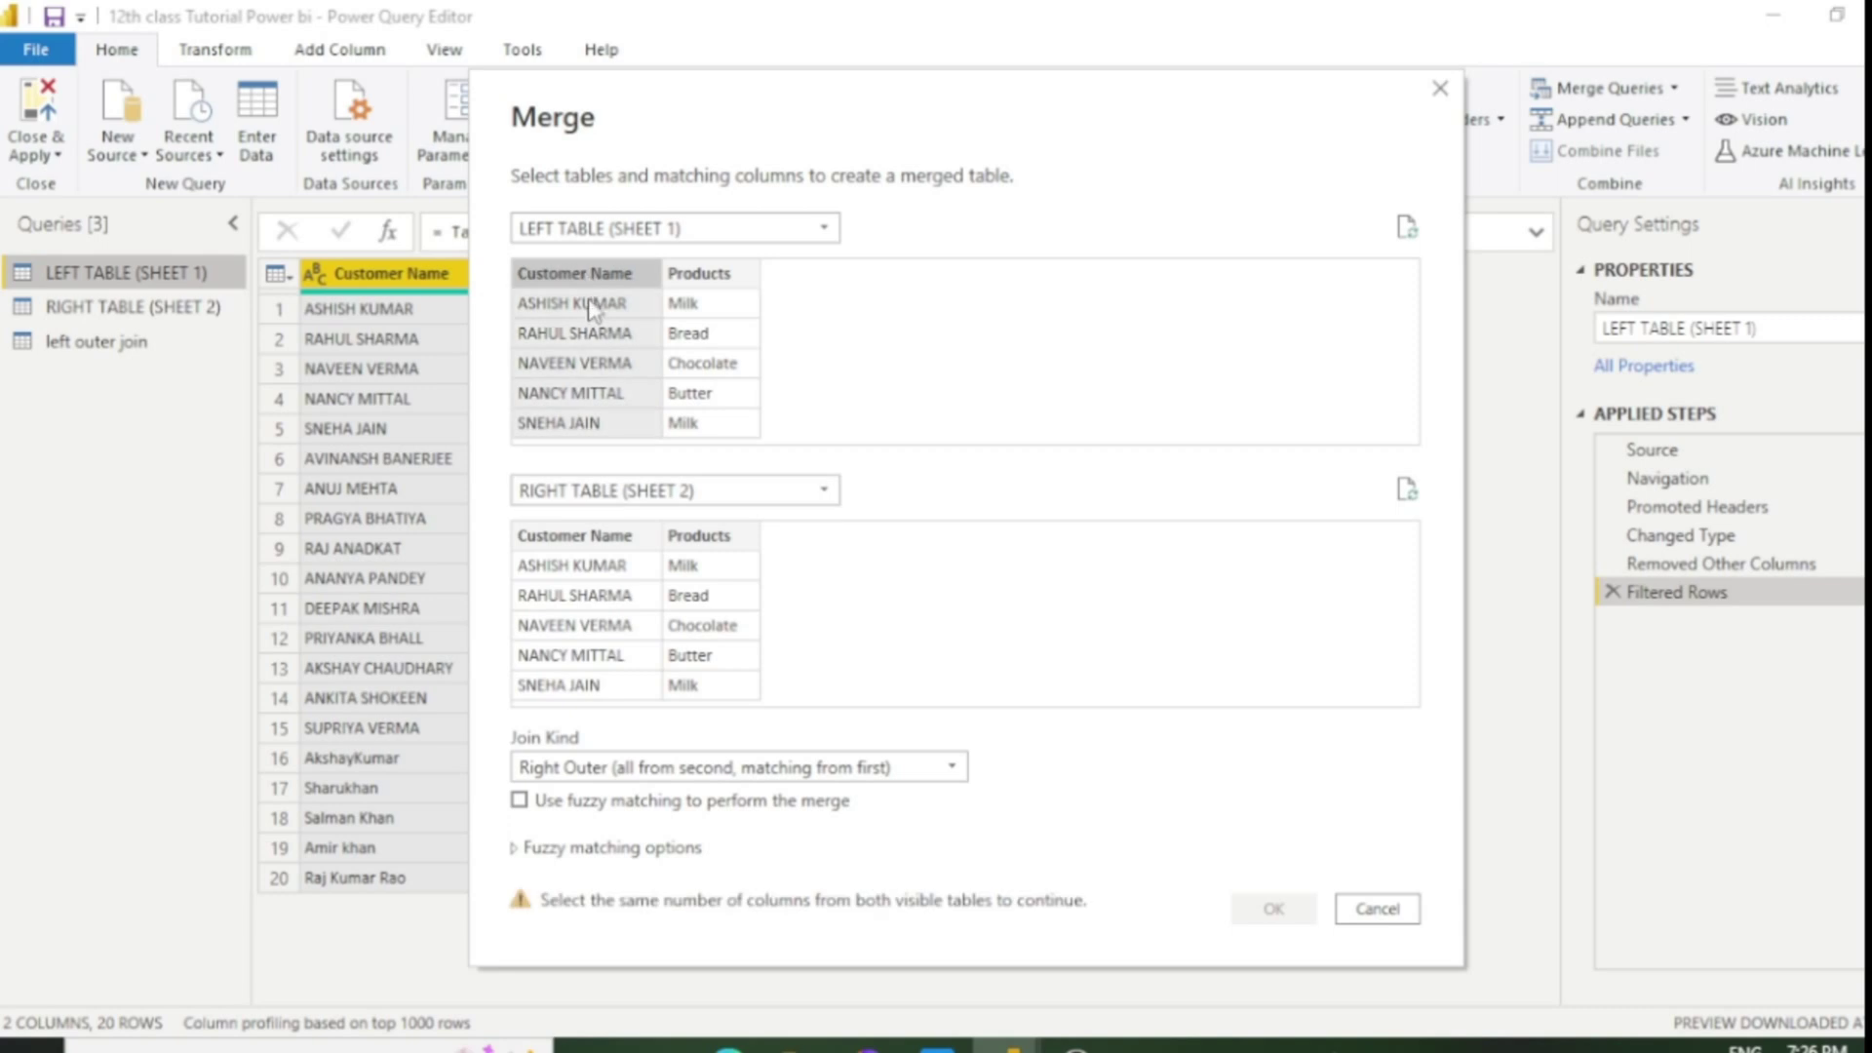
pyautogui.click(583, 539)
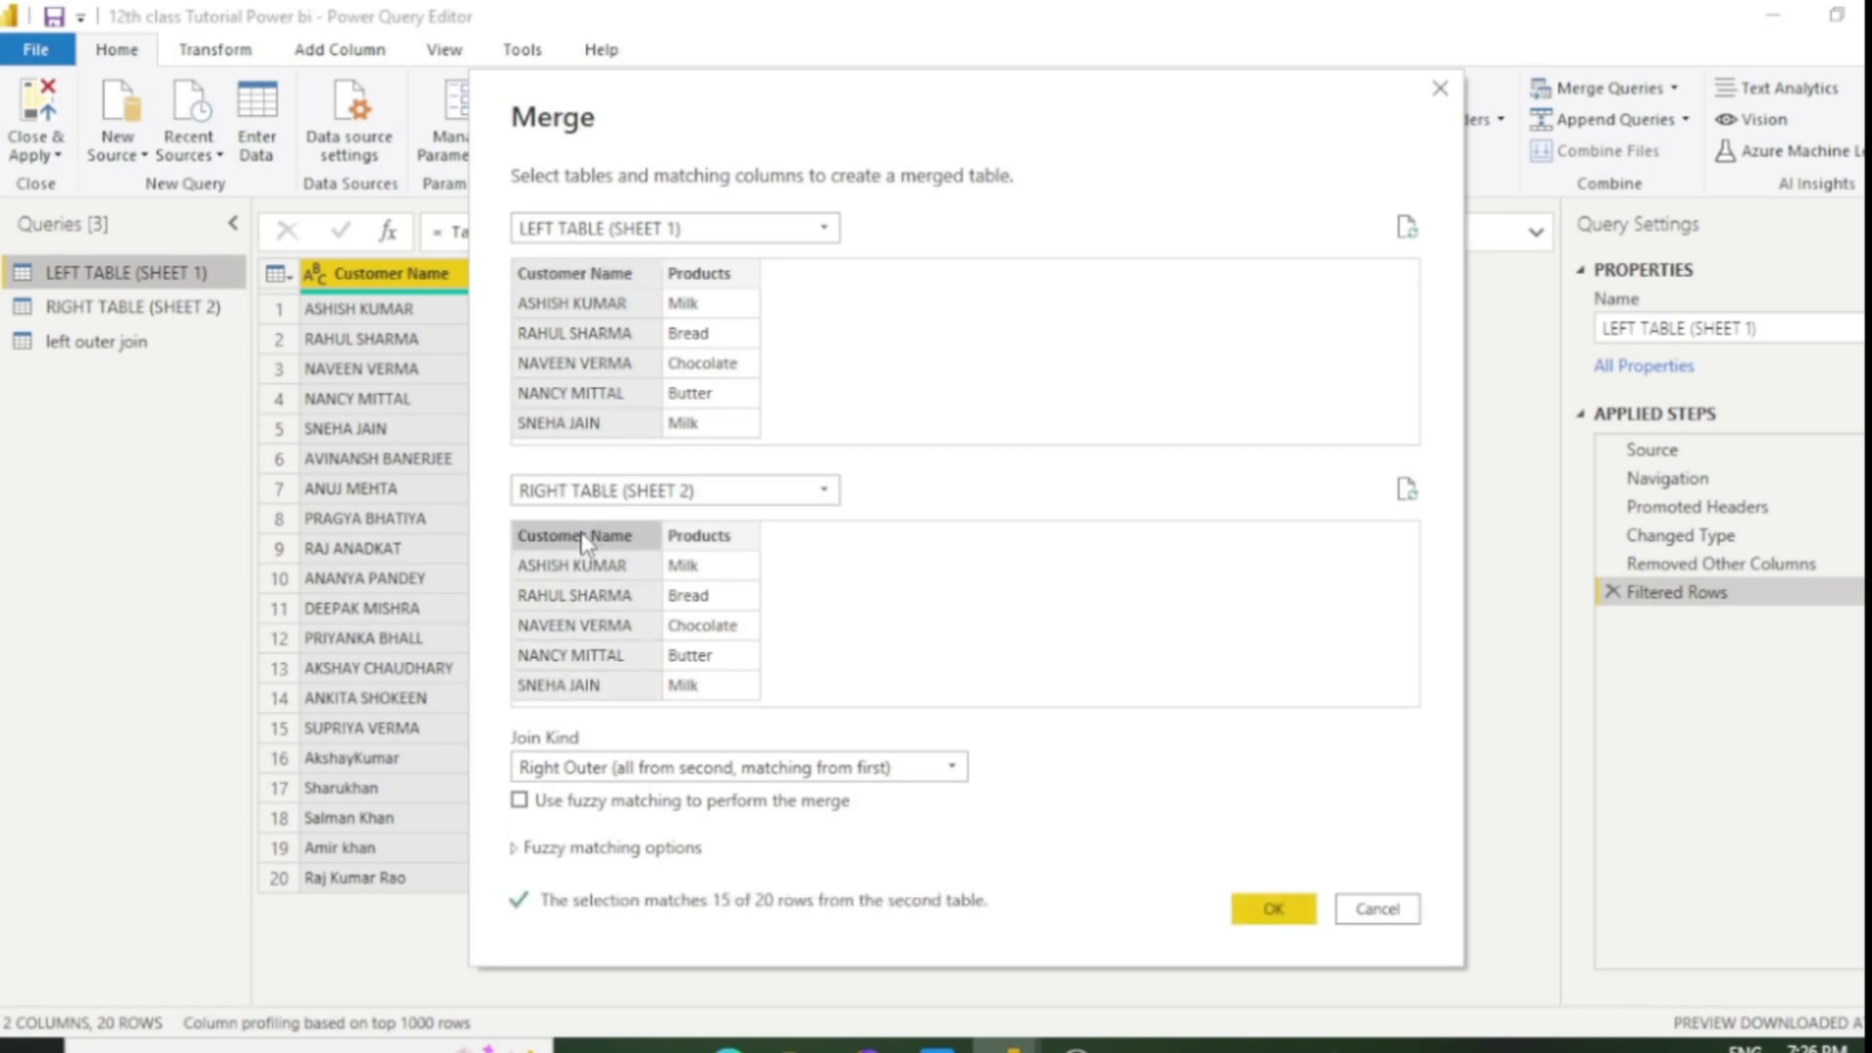
pyautogui.click(1271, 908)
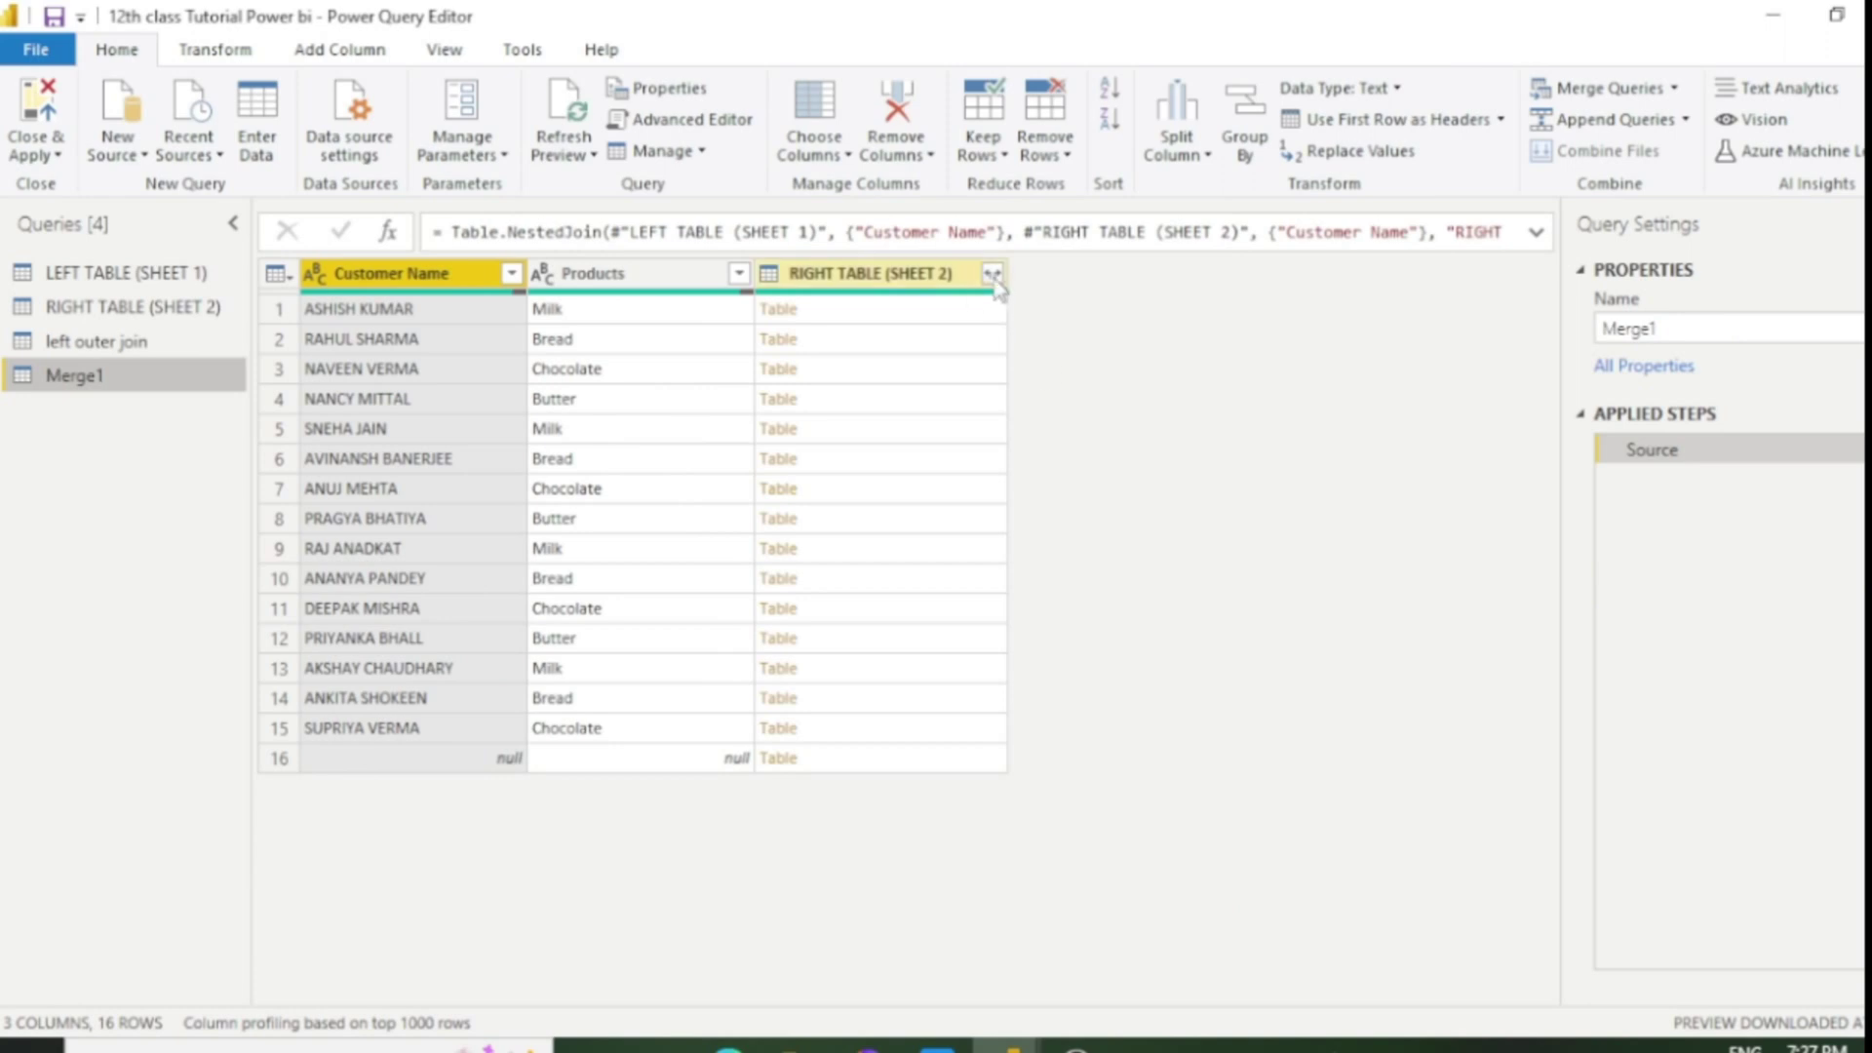
# Expand the nested right table in the second merged query into Customer Name and Products, and check it against both source tables.
pyautogui.click(993, 275)
pyautogui.click(841, 596)
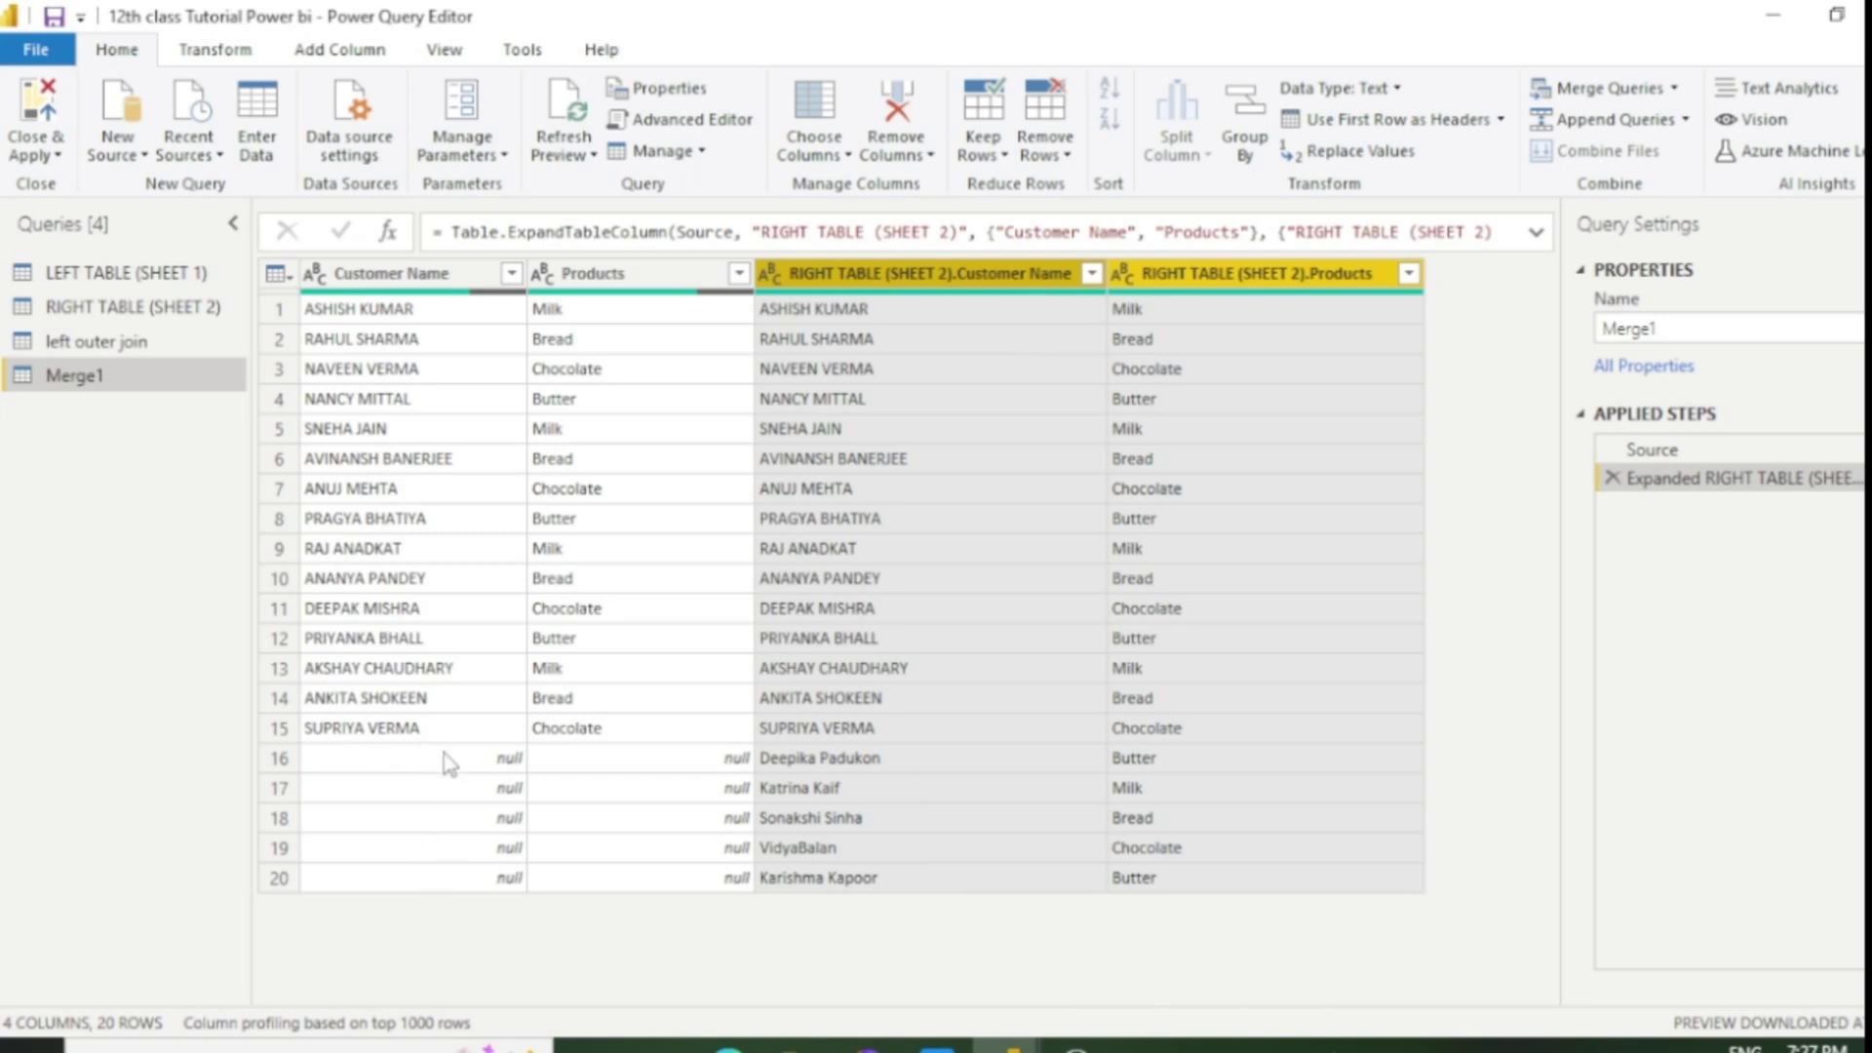
pyautogui.click(156, 307)
pyautogui.click(127, 273)
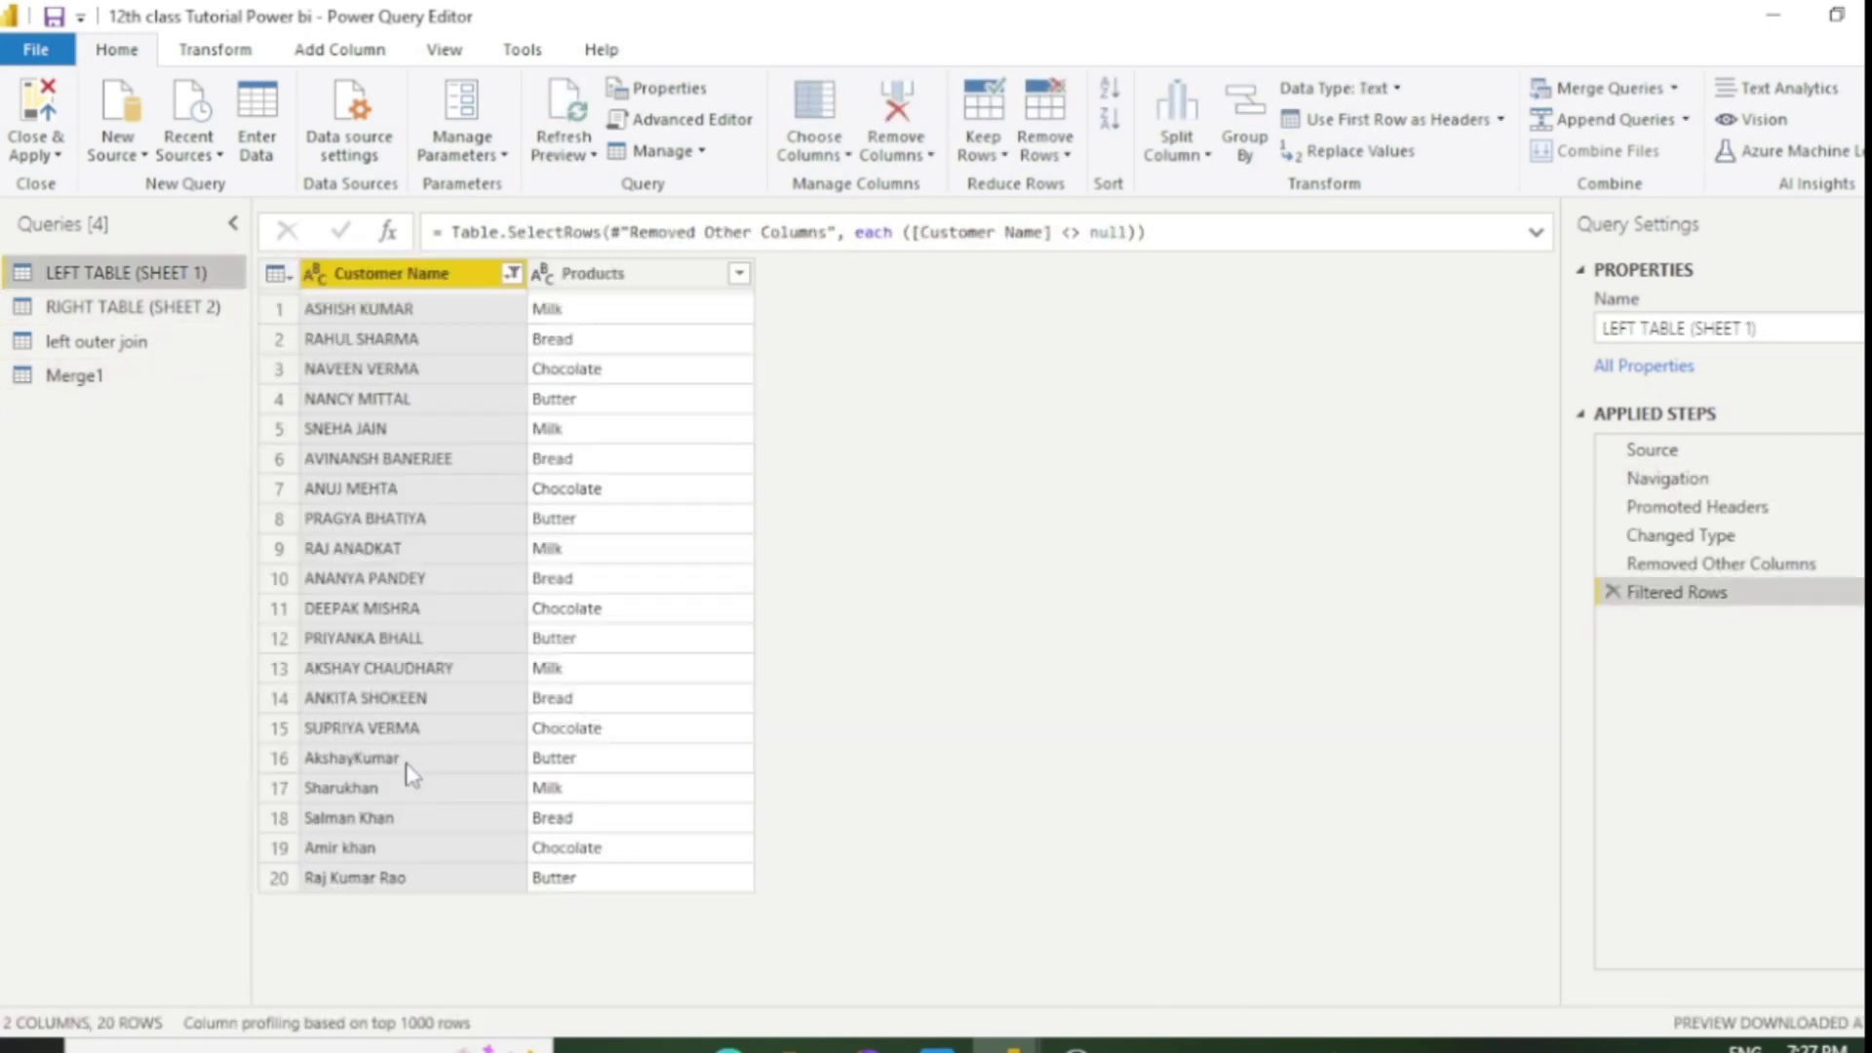
pyautogui.click(137, 307)
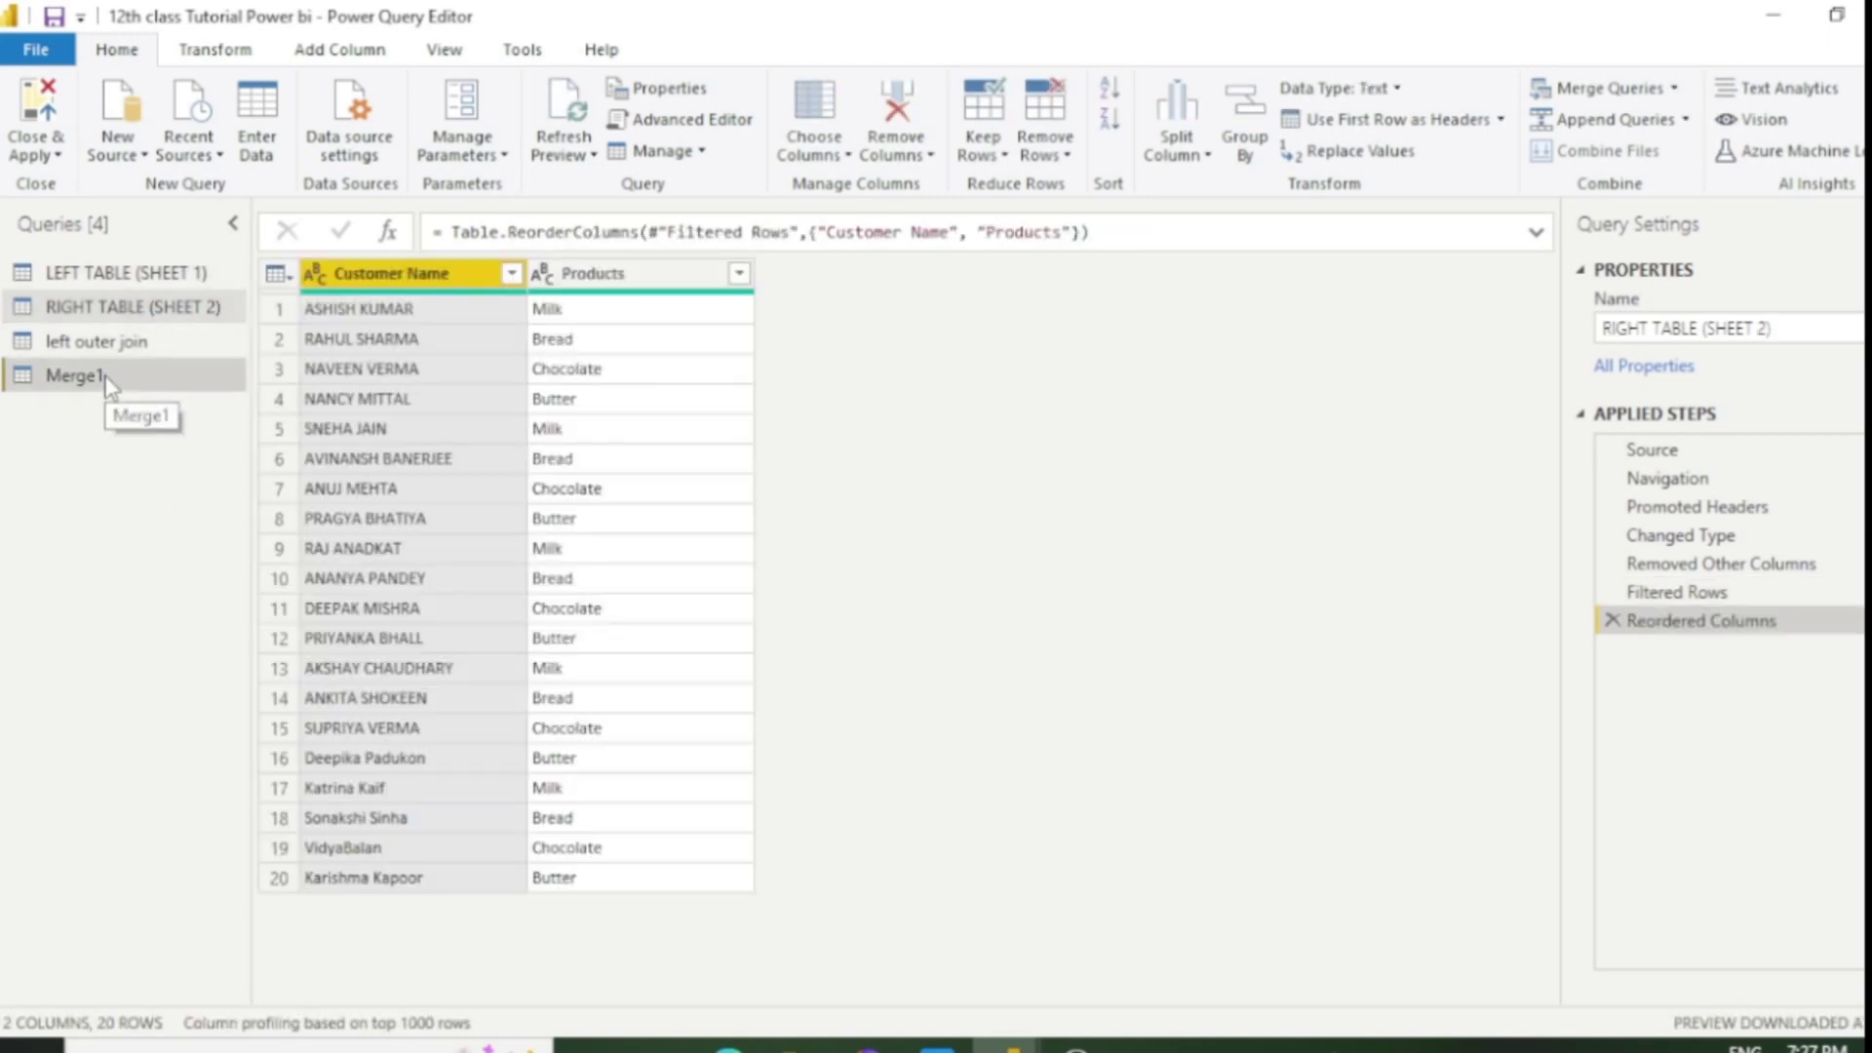
pyautogui.click(106, 380)
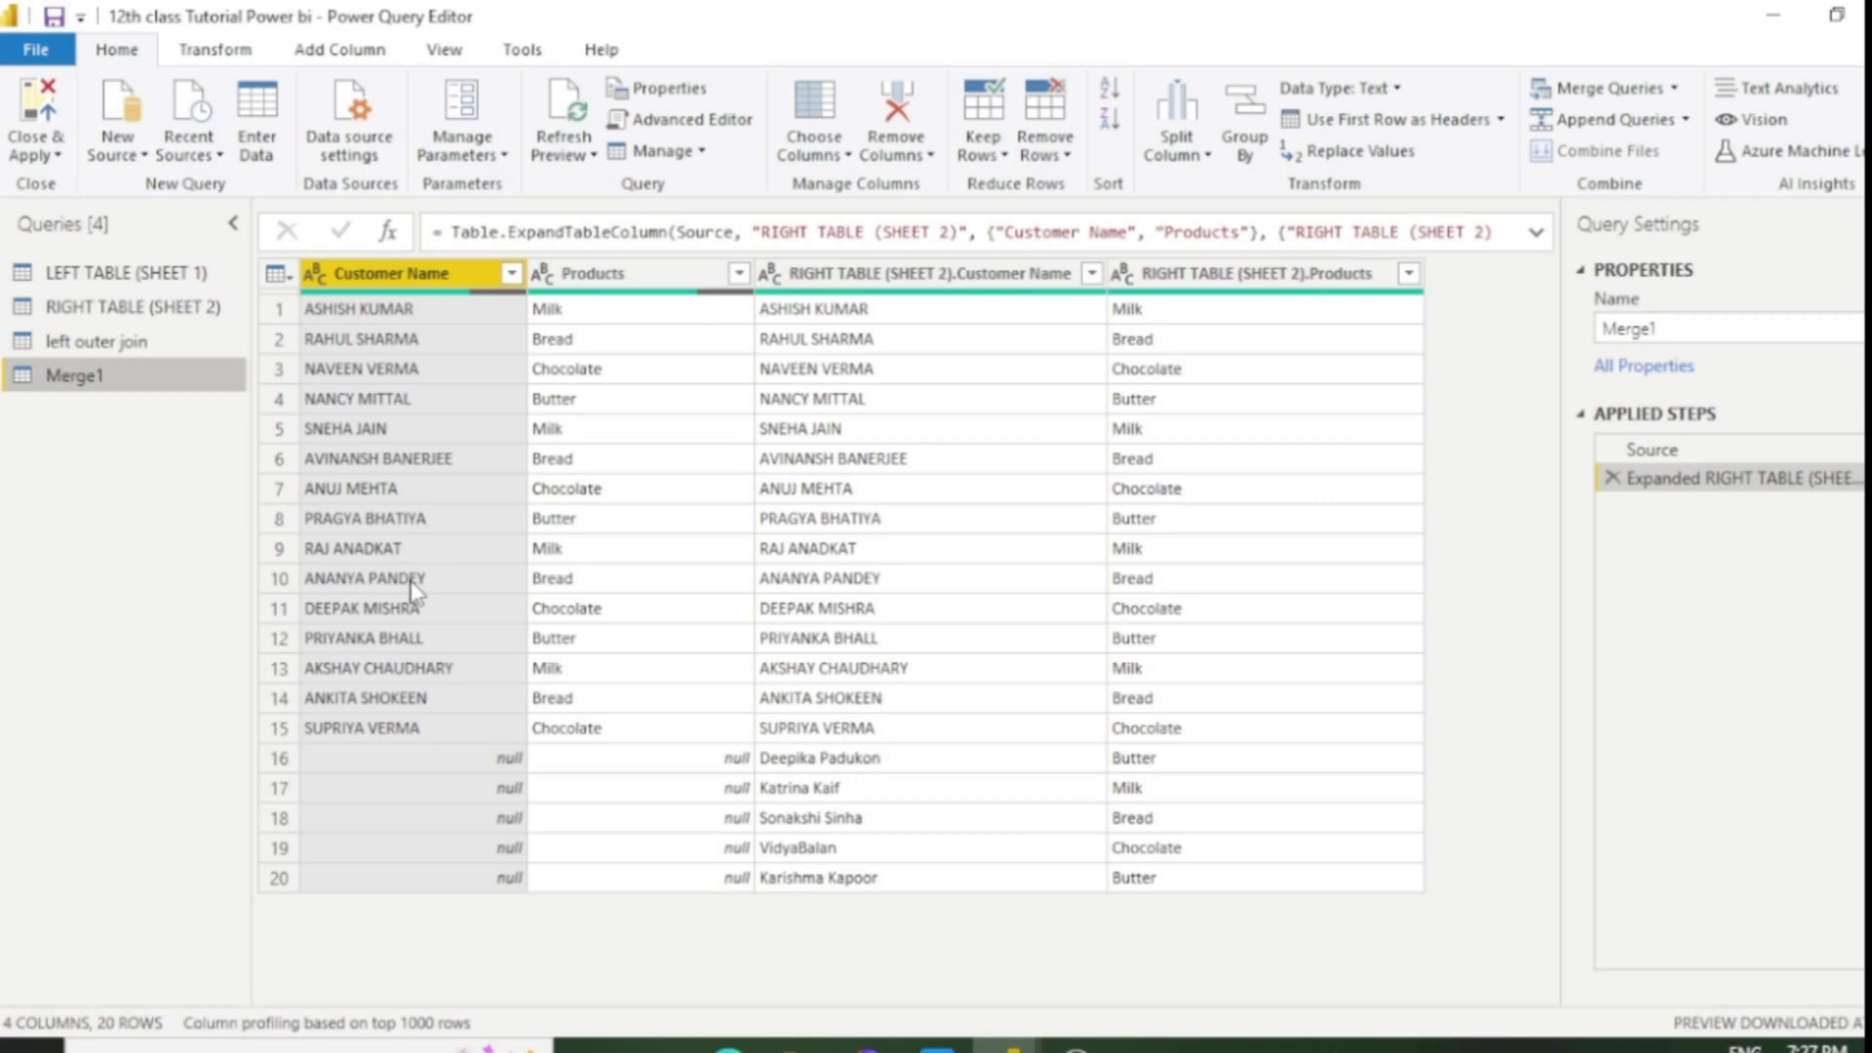
# Rename the second merged query as "right Outer join".
pyautogui.doubleClick(138, 377)
pyautogui.write('r')
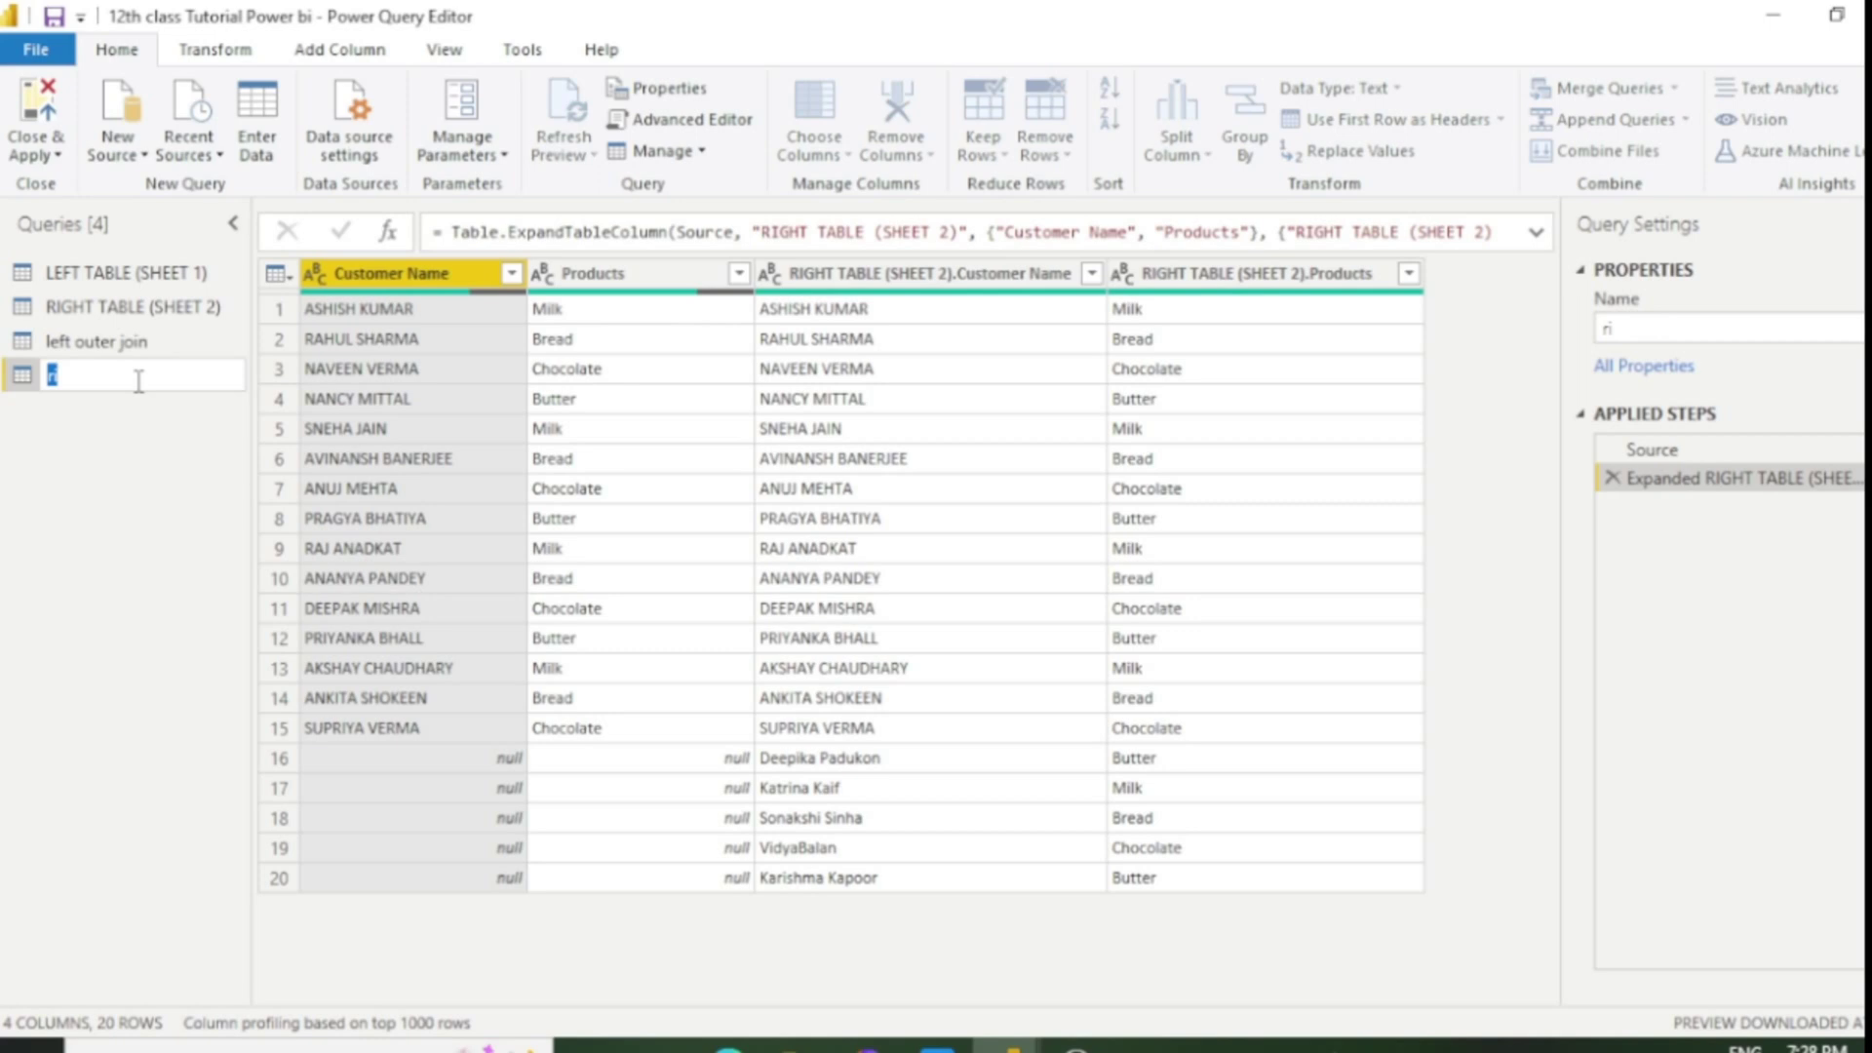
pyautogui.click(192, 390)
pyautogui.write('ight Outer join')
pyautogui.press('Return')
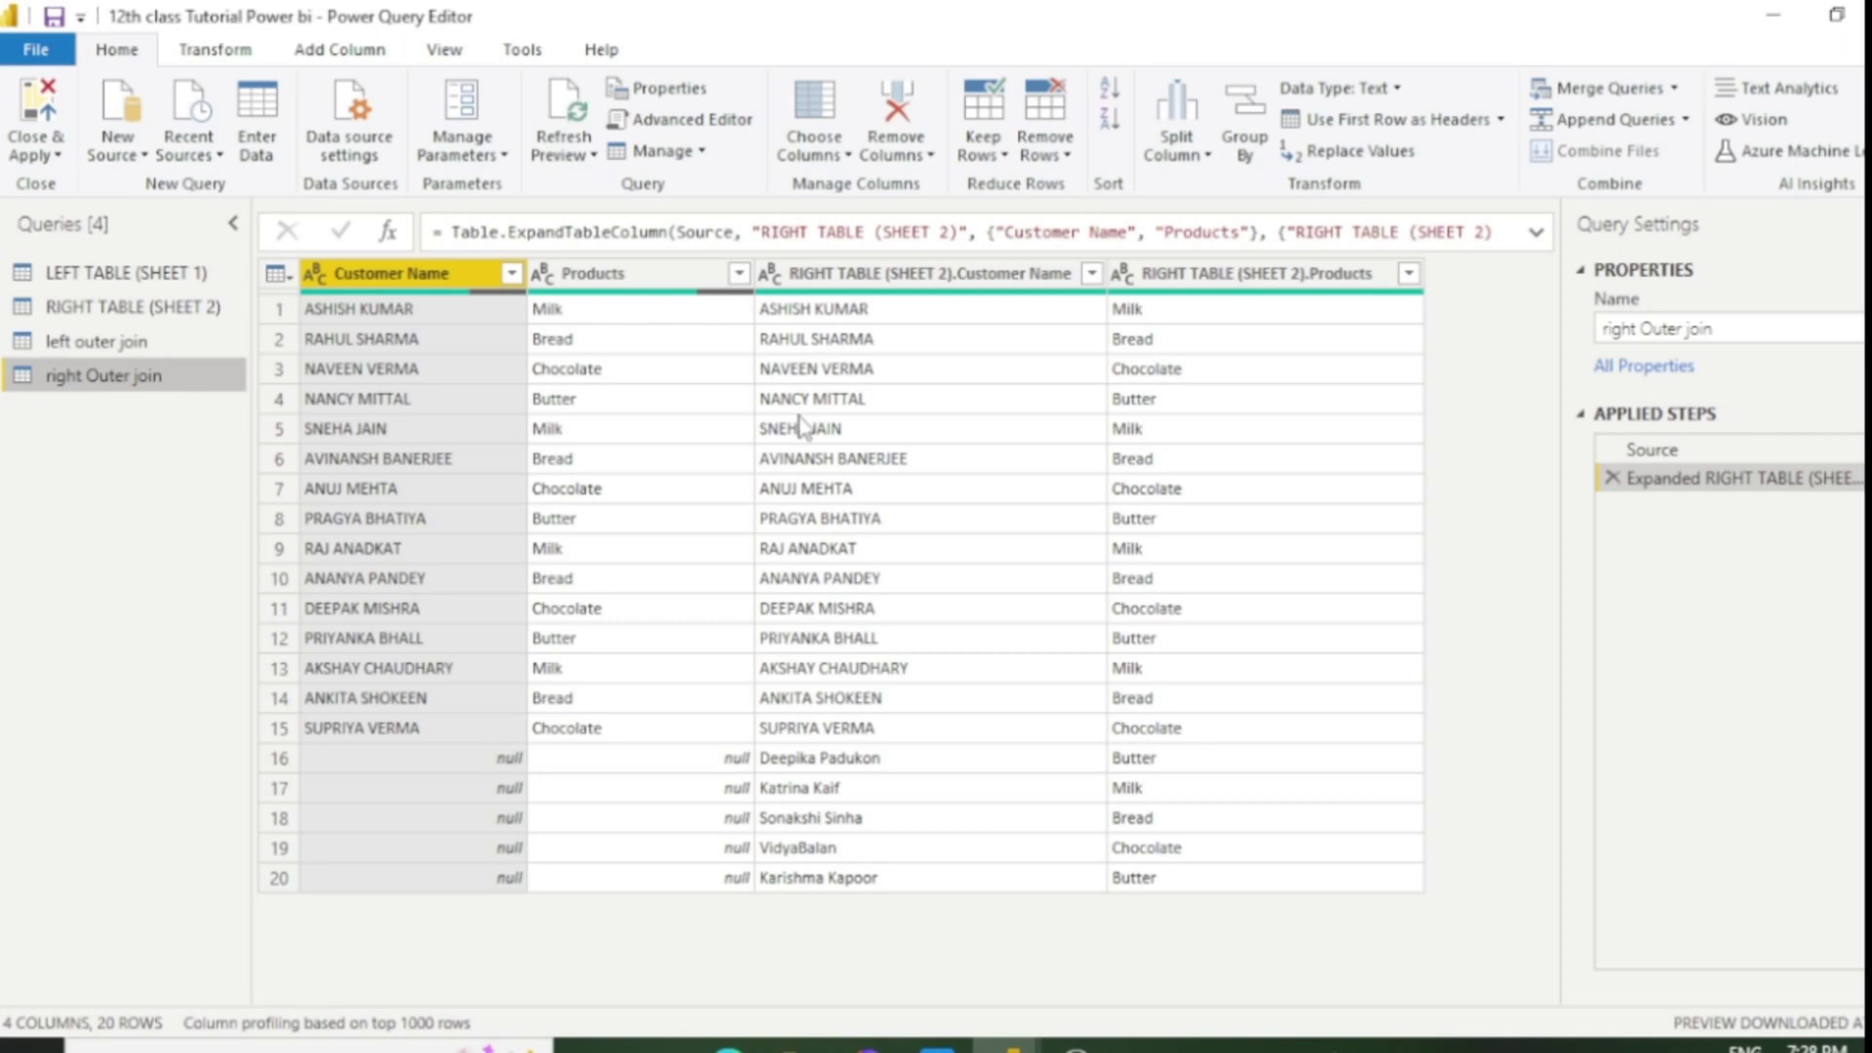
# Create a new merged query from LEFT TABLE (SHEET 1) and RIGHT TABLE (SHEET 2), matching on Customer Name with a Full Outer join.
pyautogui.click(1674, 88)
pyautogui.click(1672, 151)
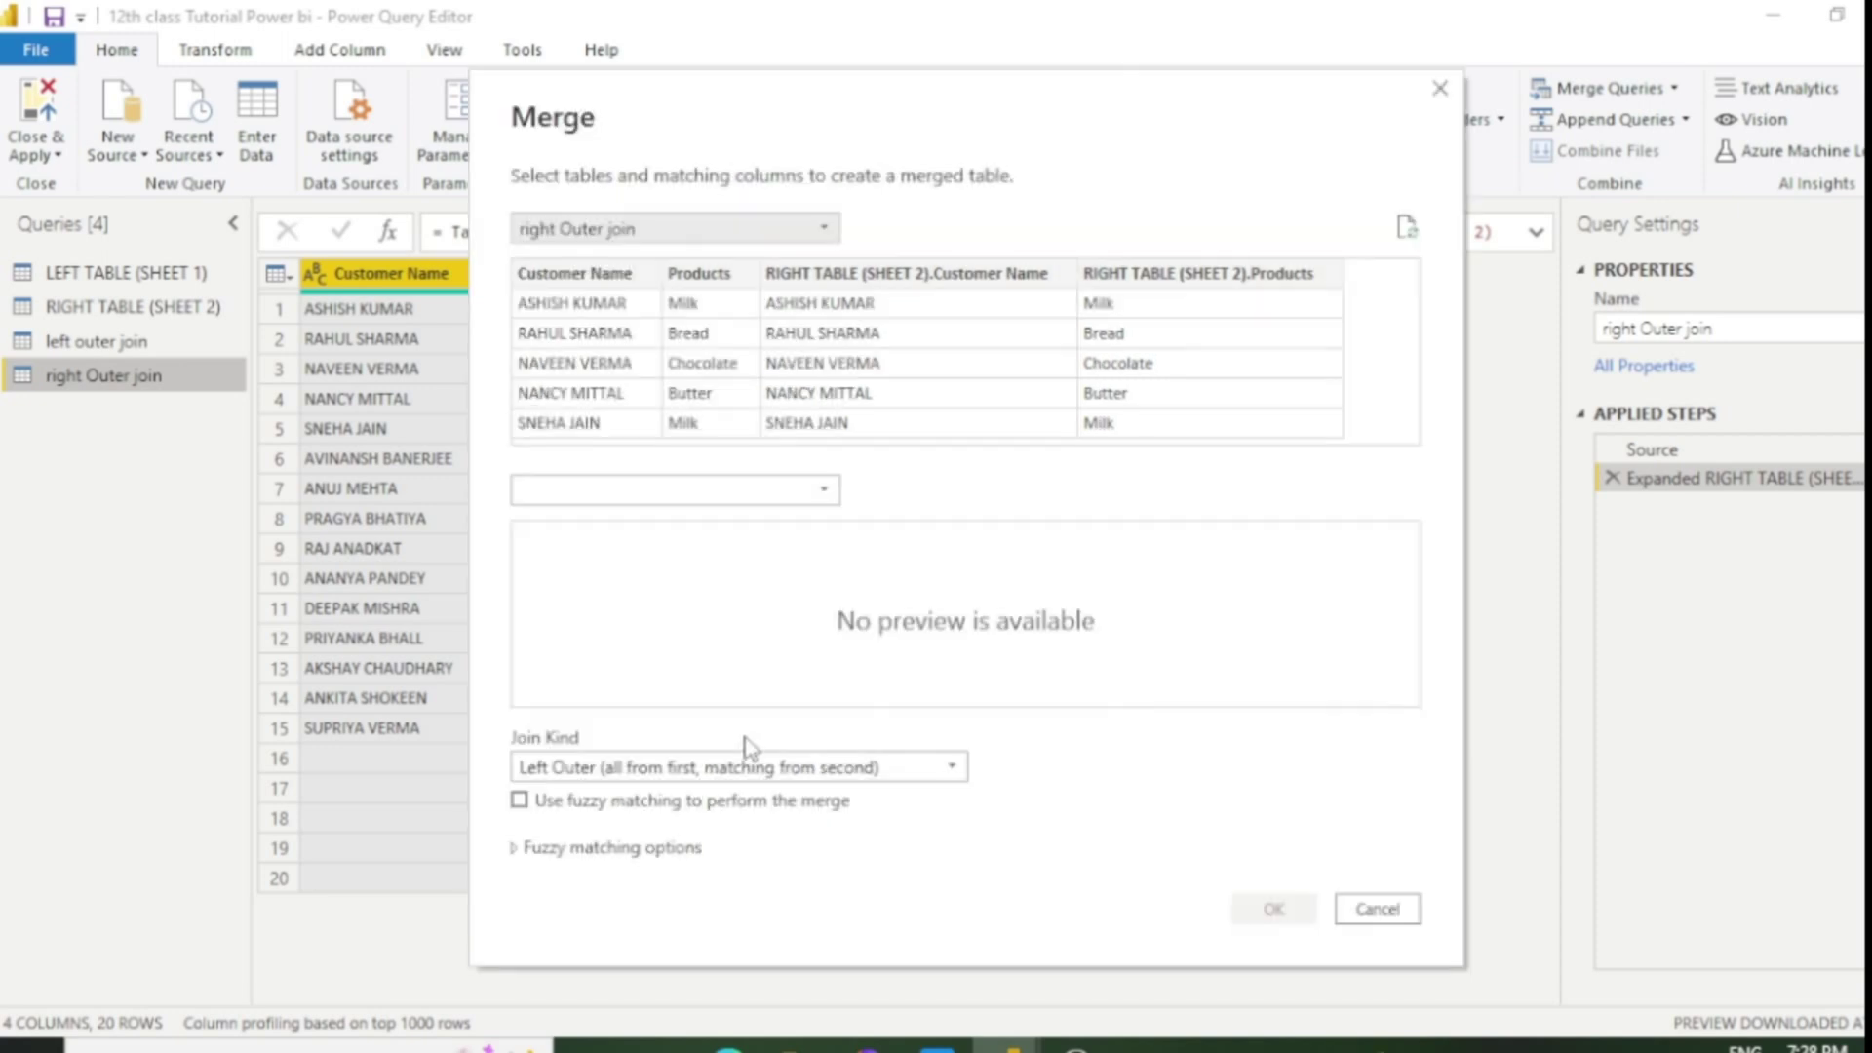
pyautogui.click(824, 230)
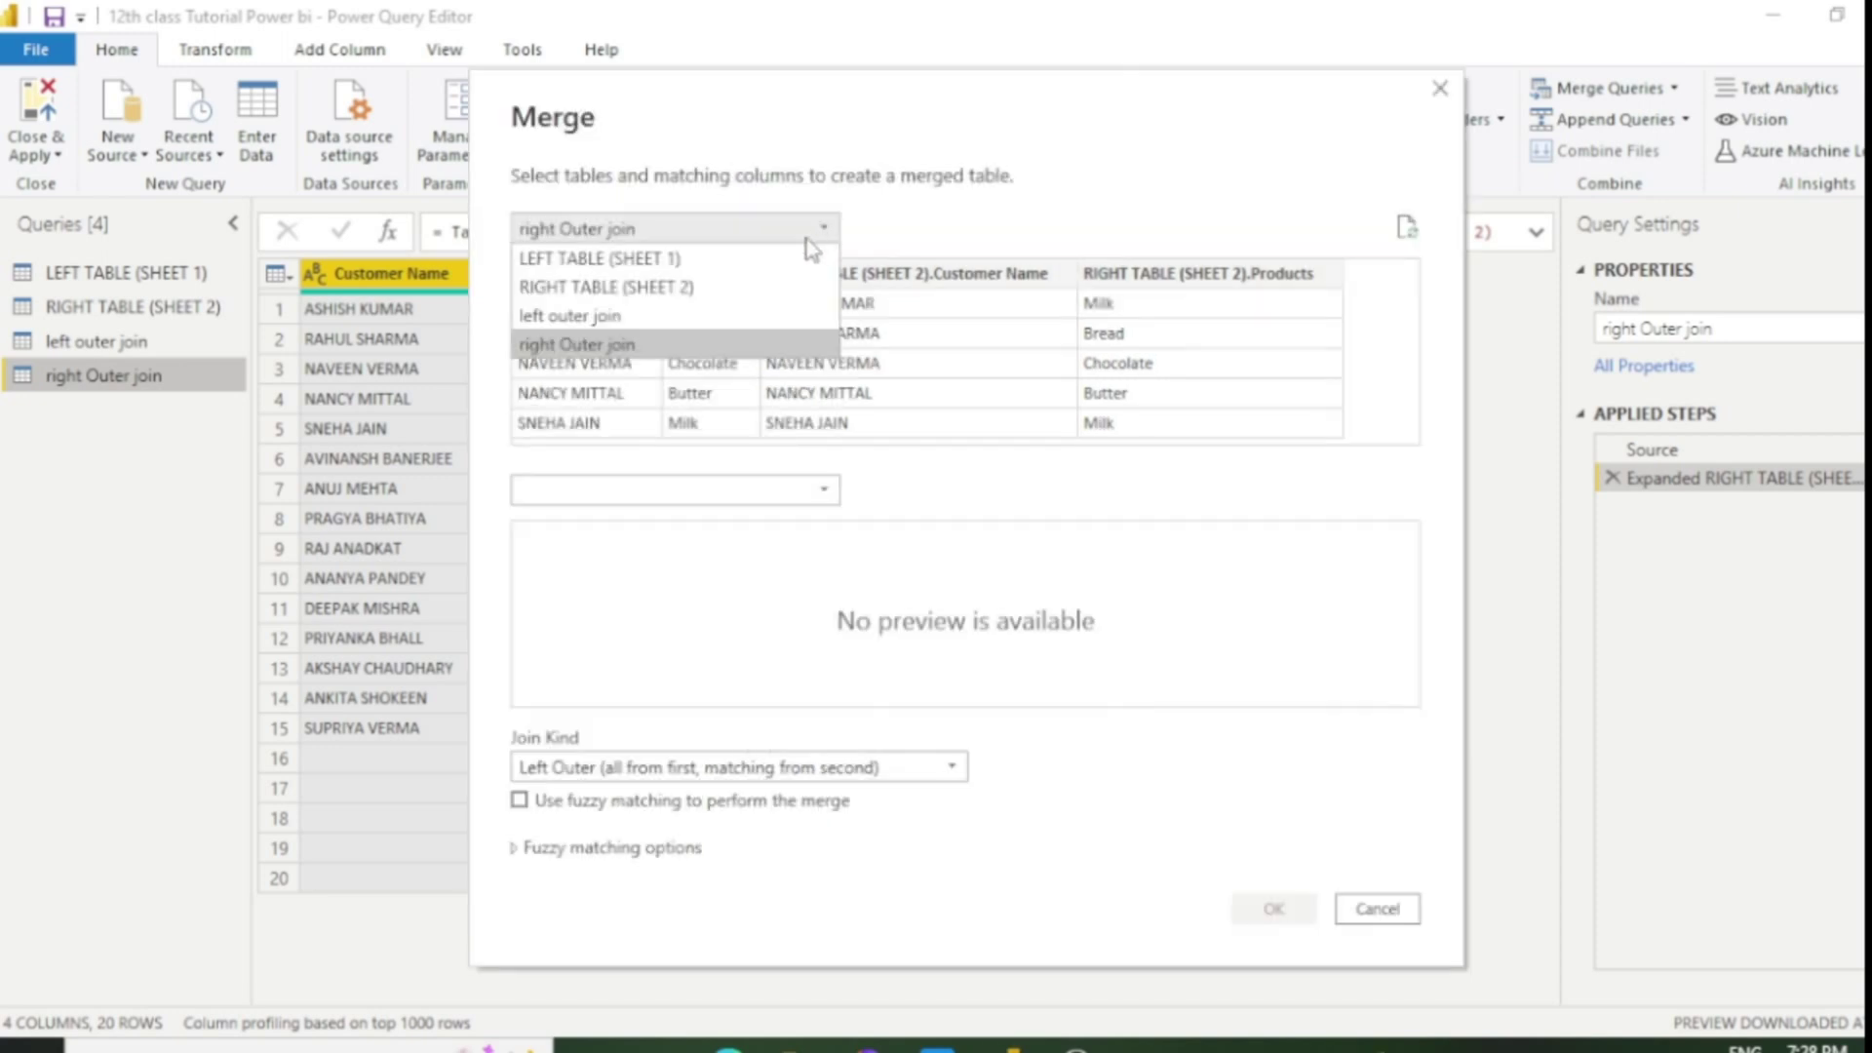
pyautogui.click(639, 260)
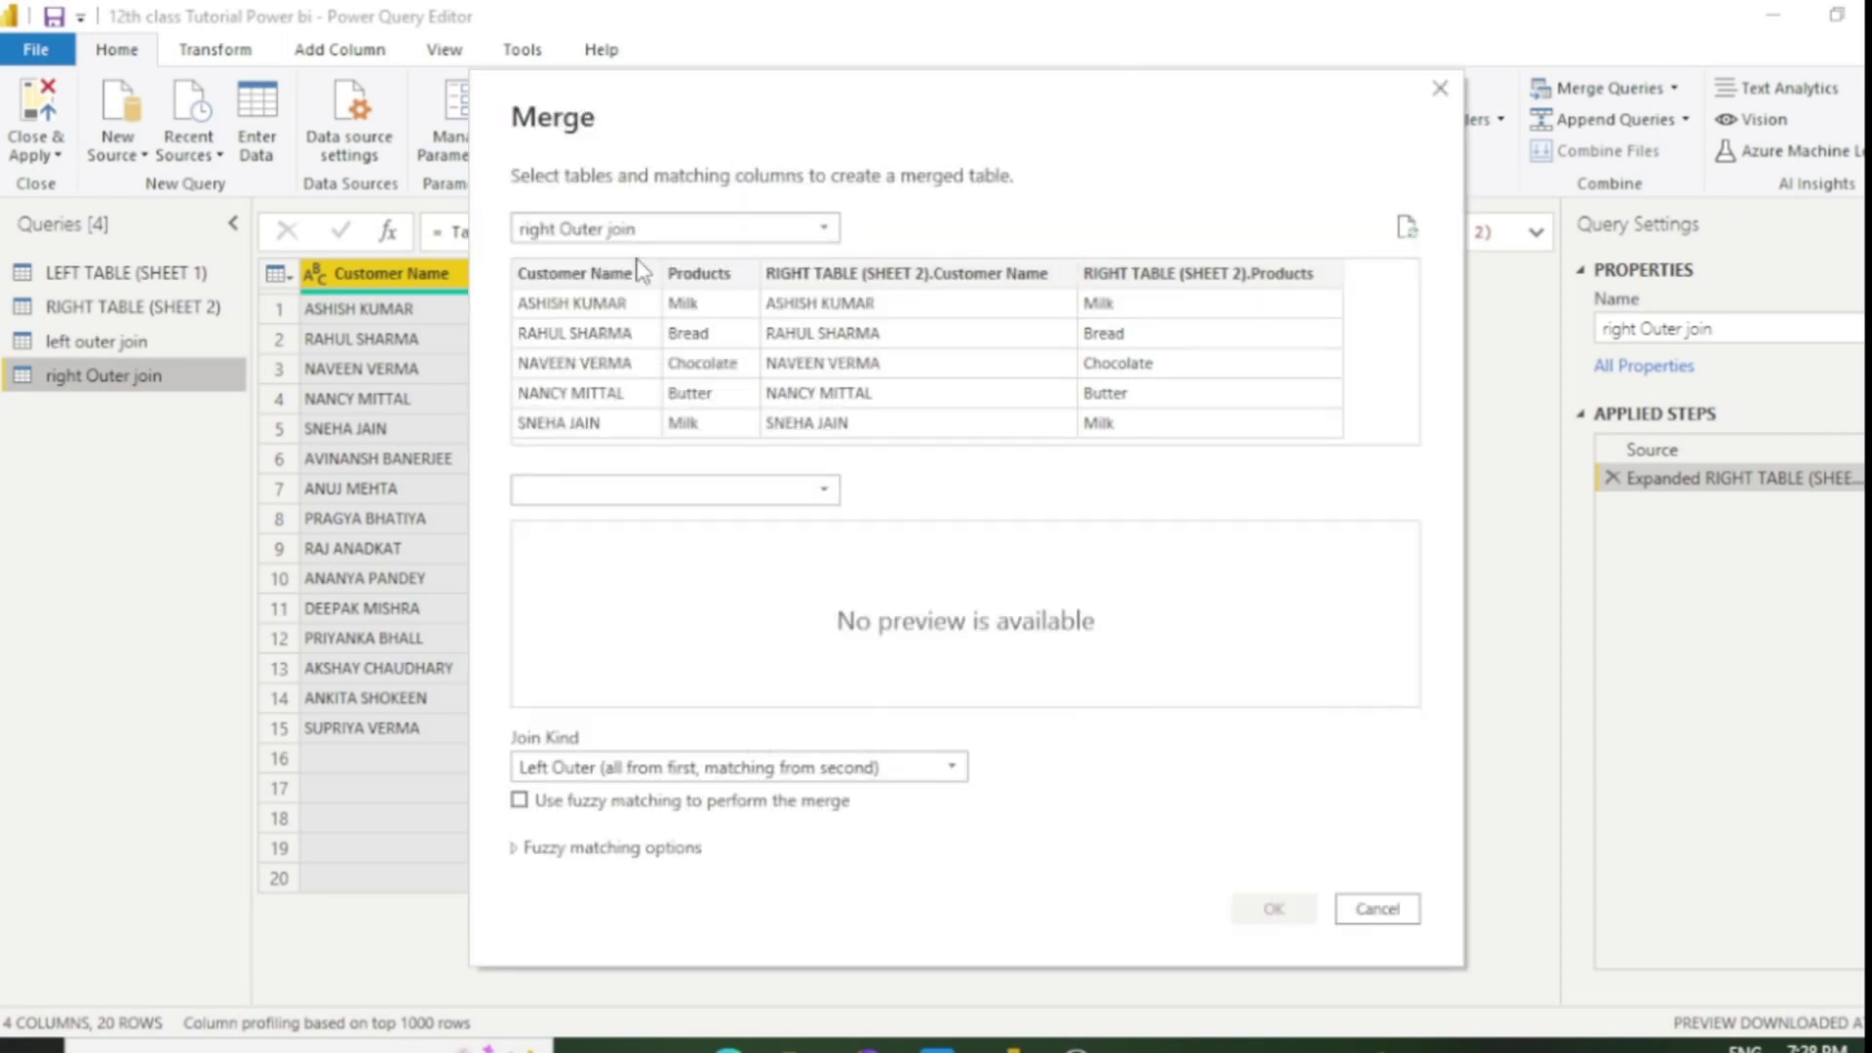
pyautogui.click(798, 493)
pyautogui.click(688, 549)
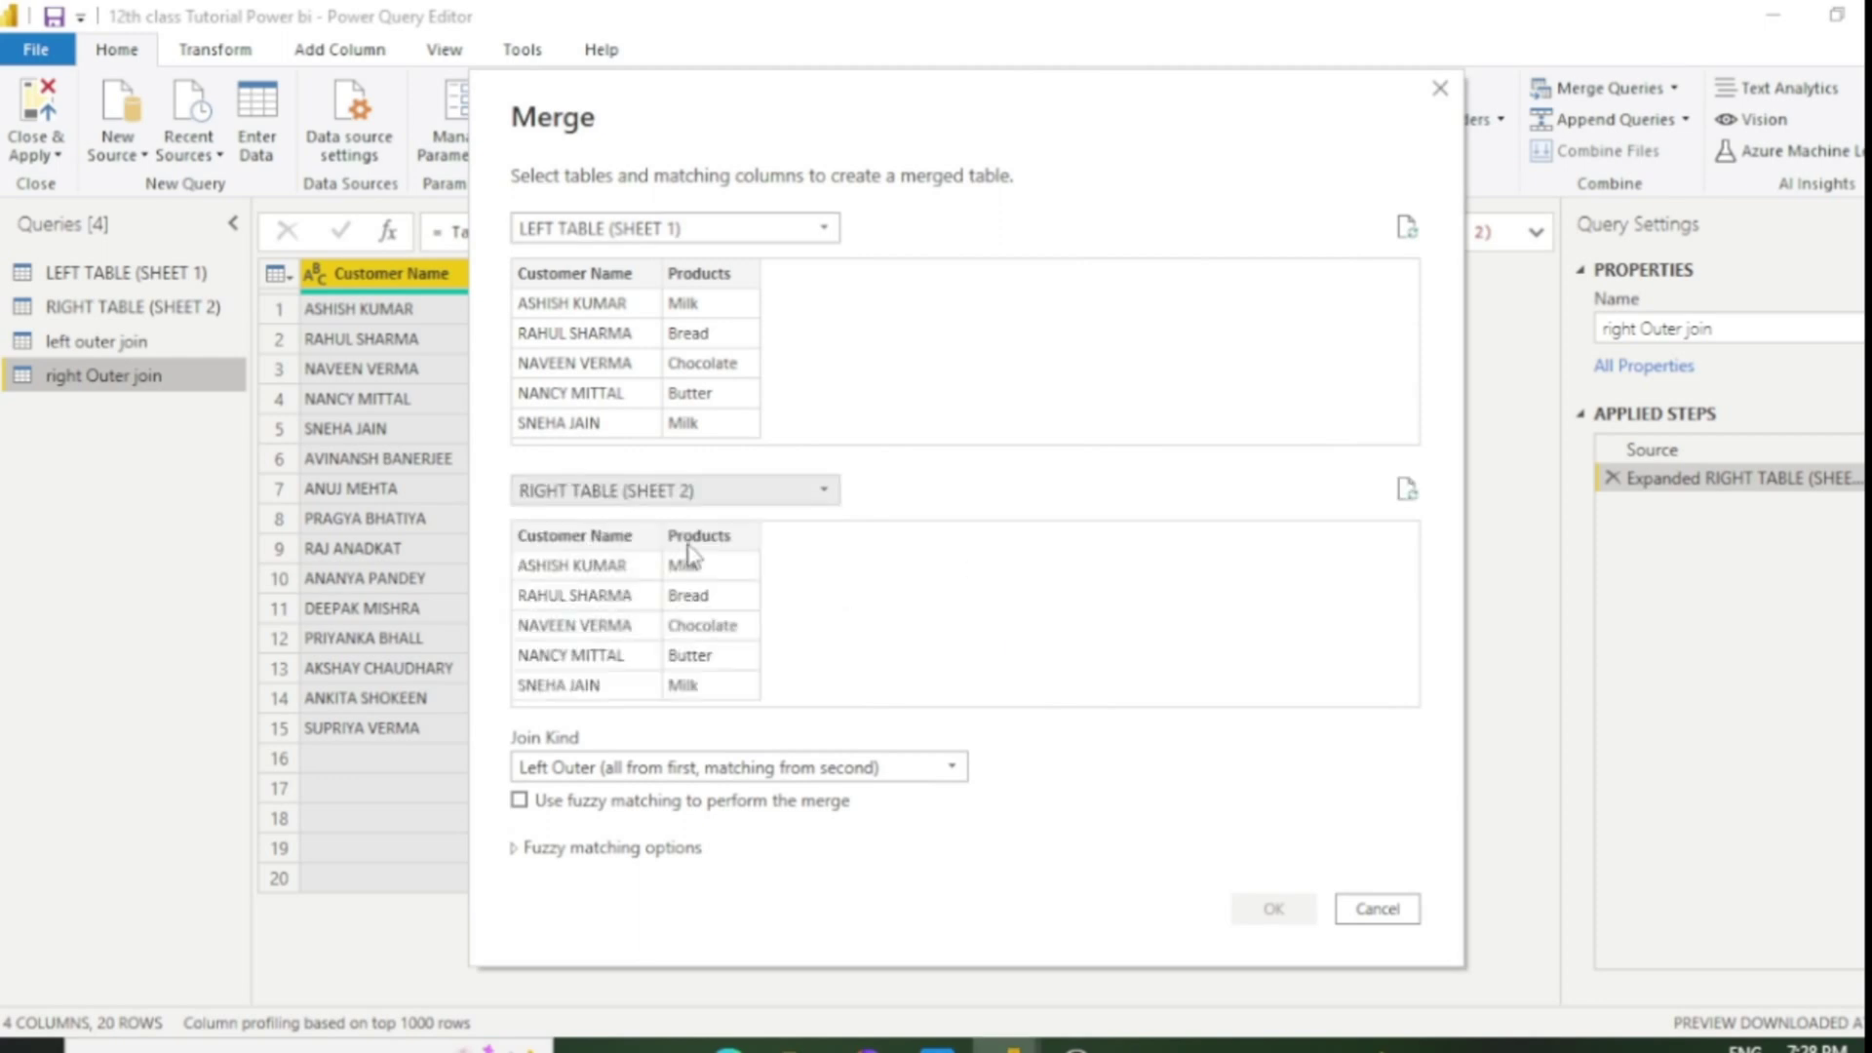
pyautogui.click(944, 771)
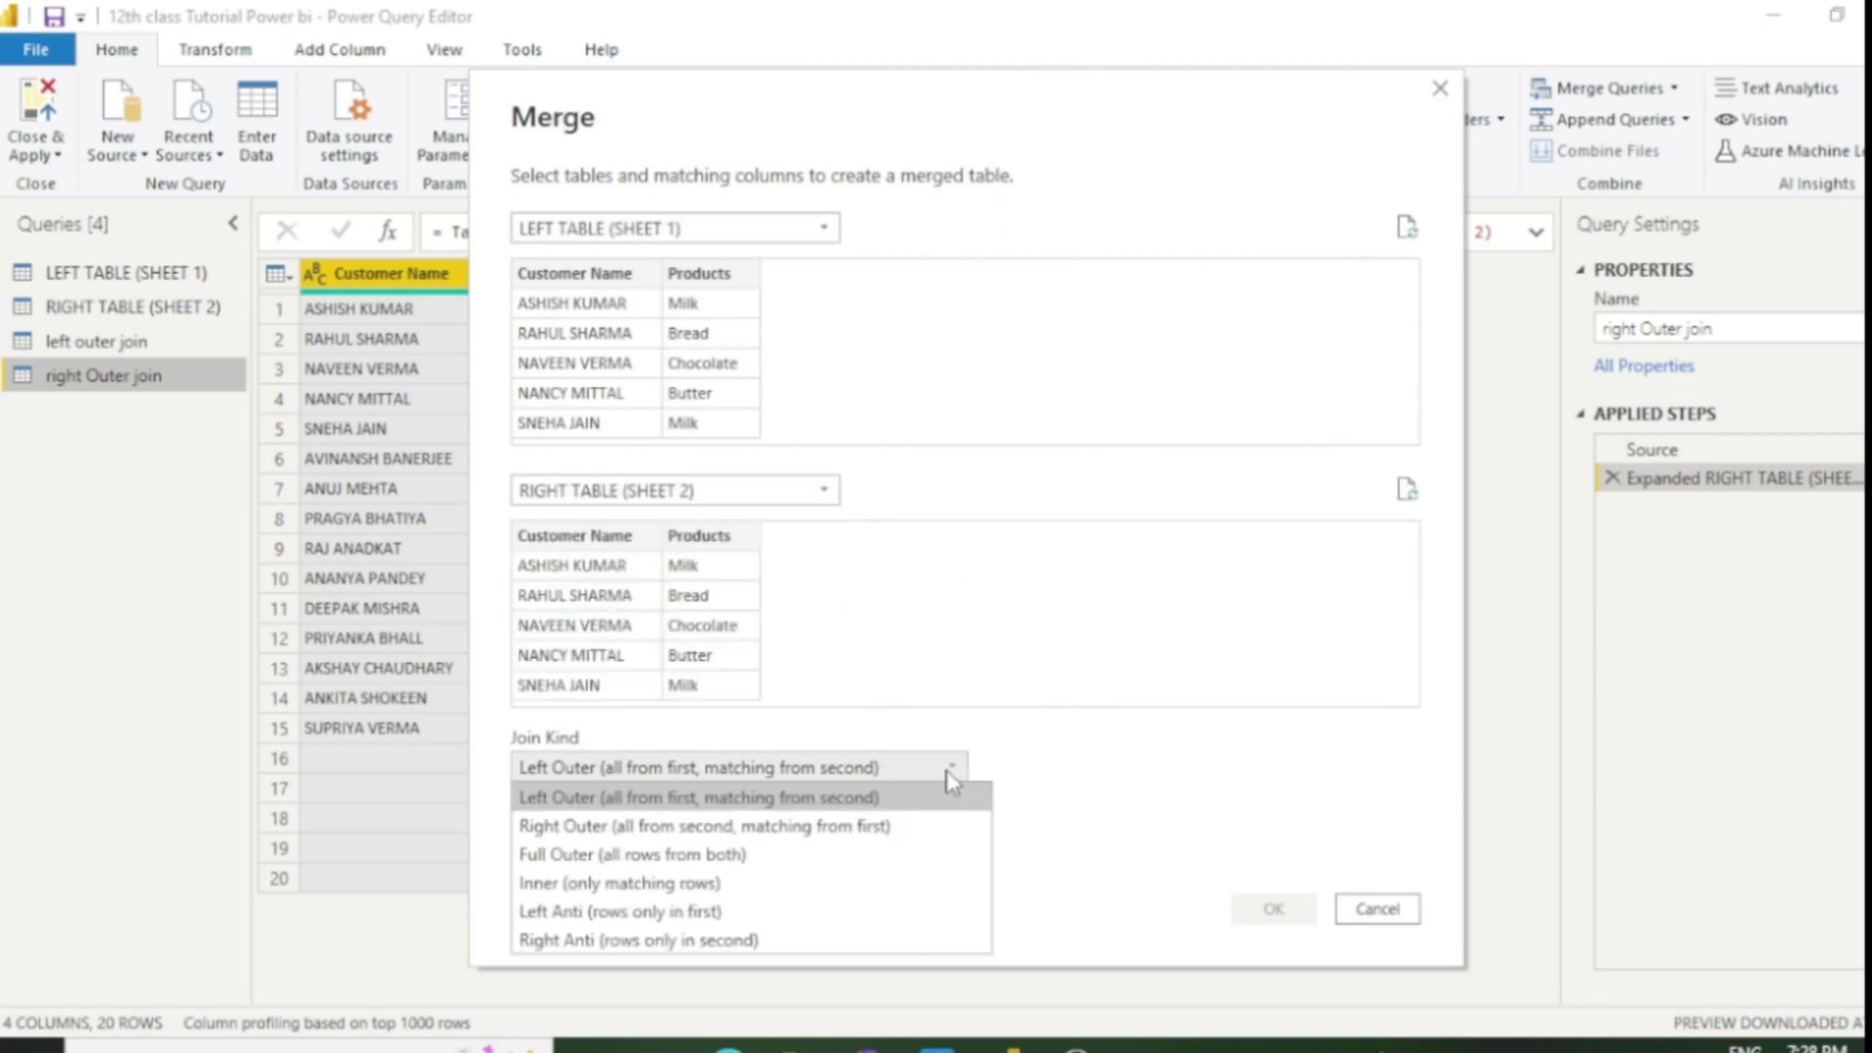
pyautogui.click(706, 862)
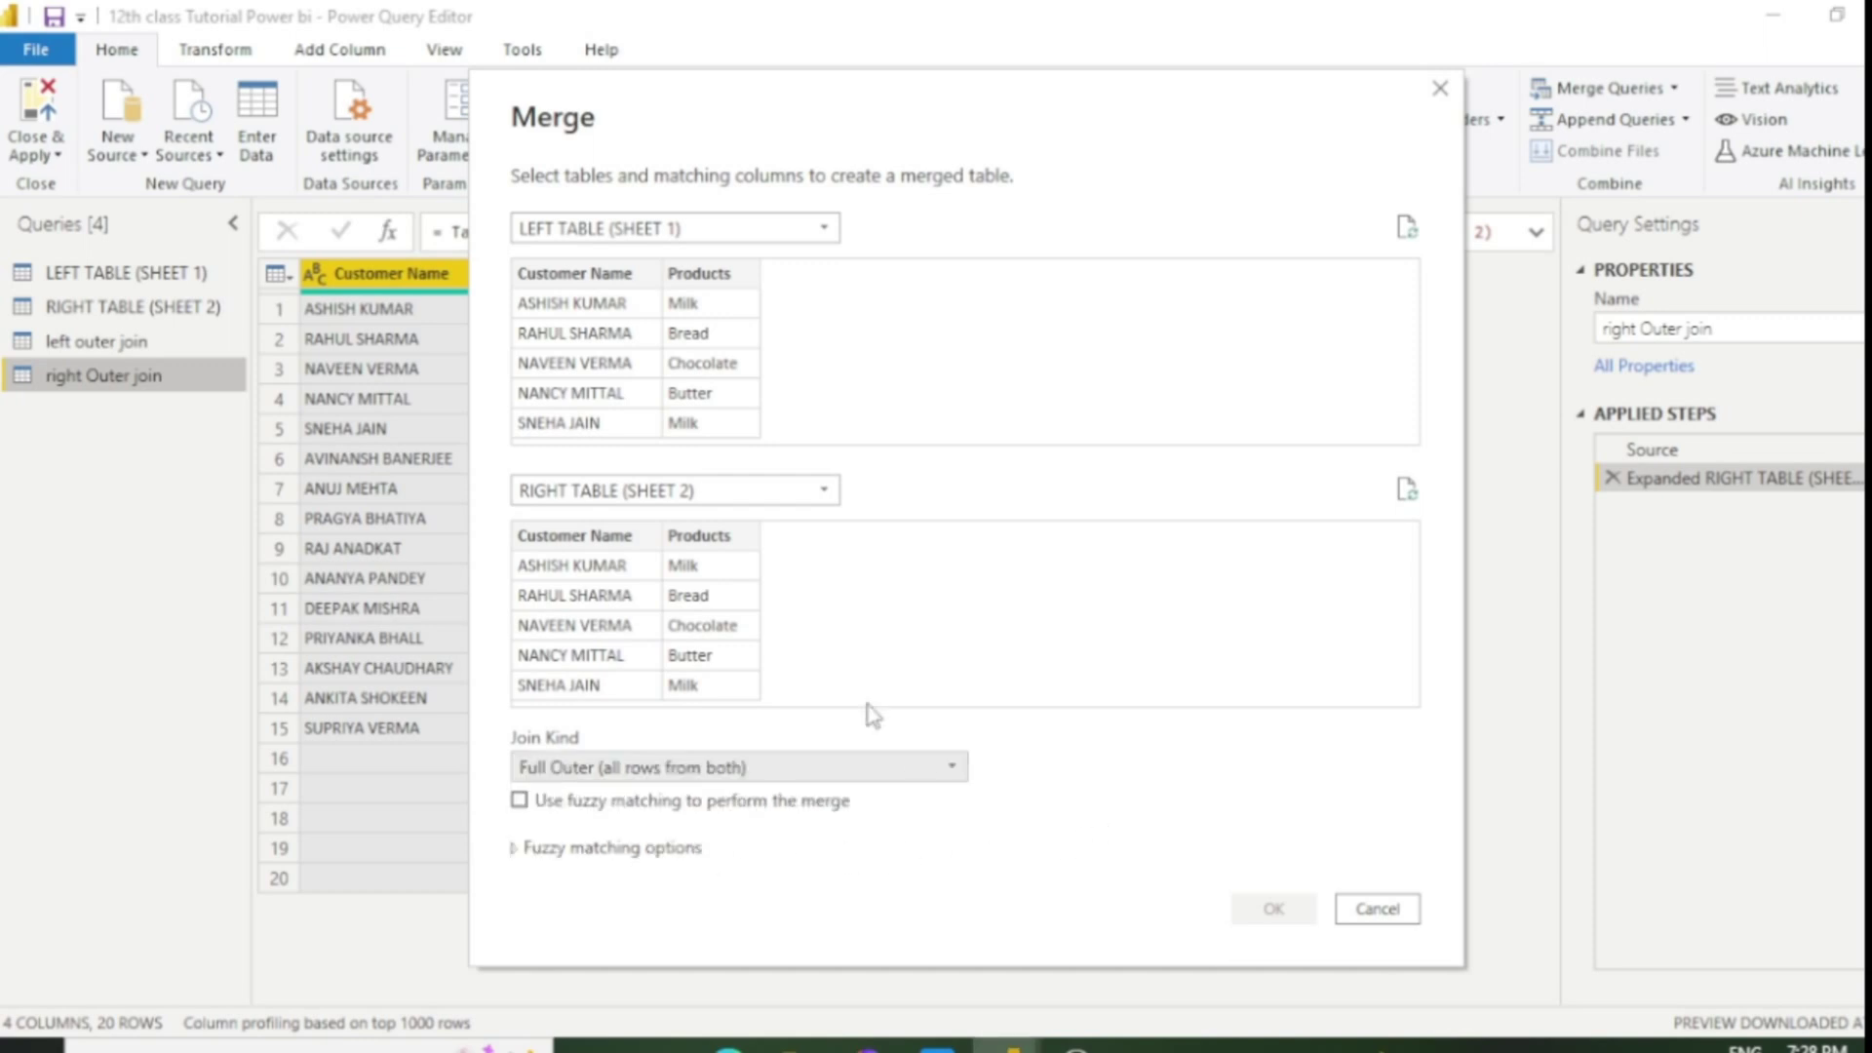
pyautogui.click(573, 274)
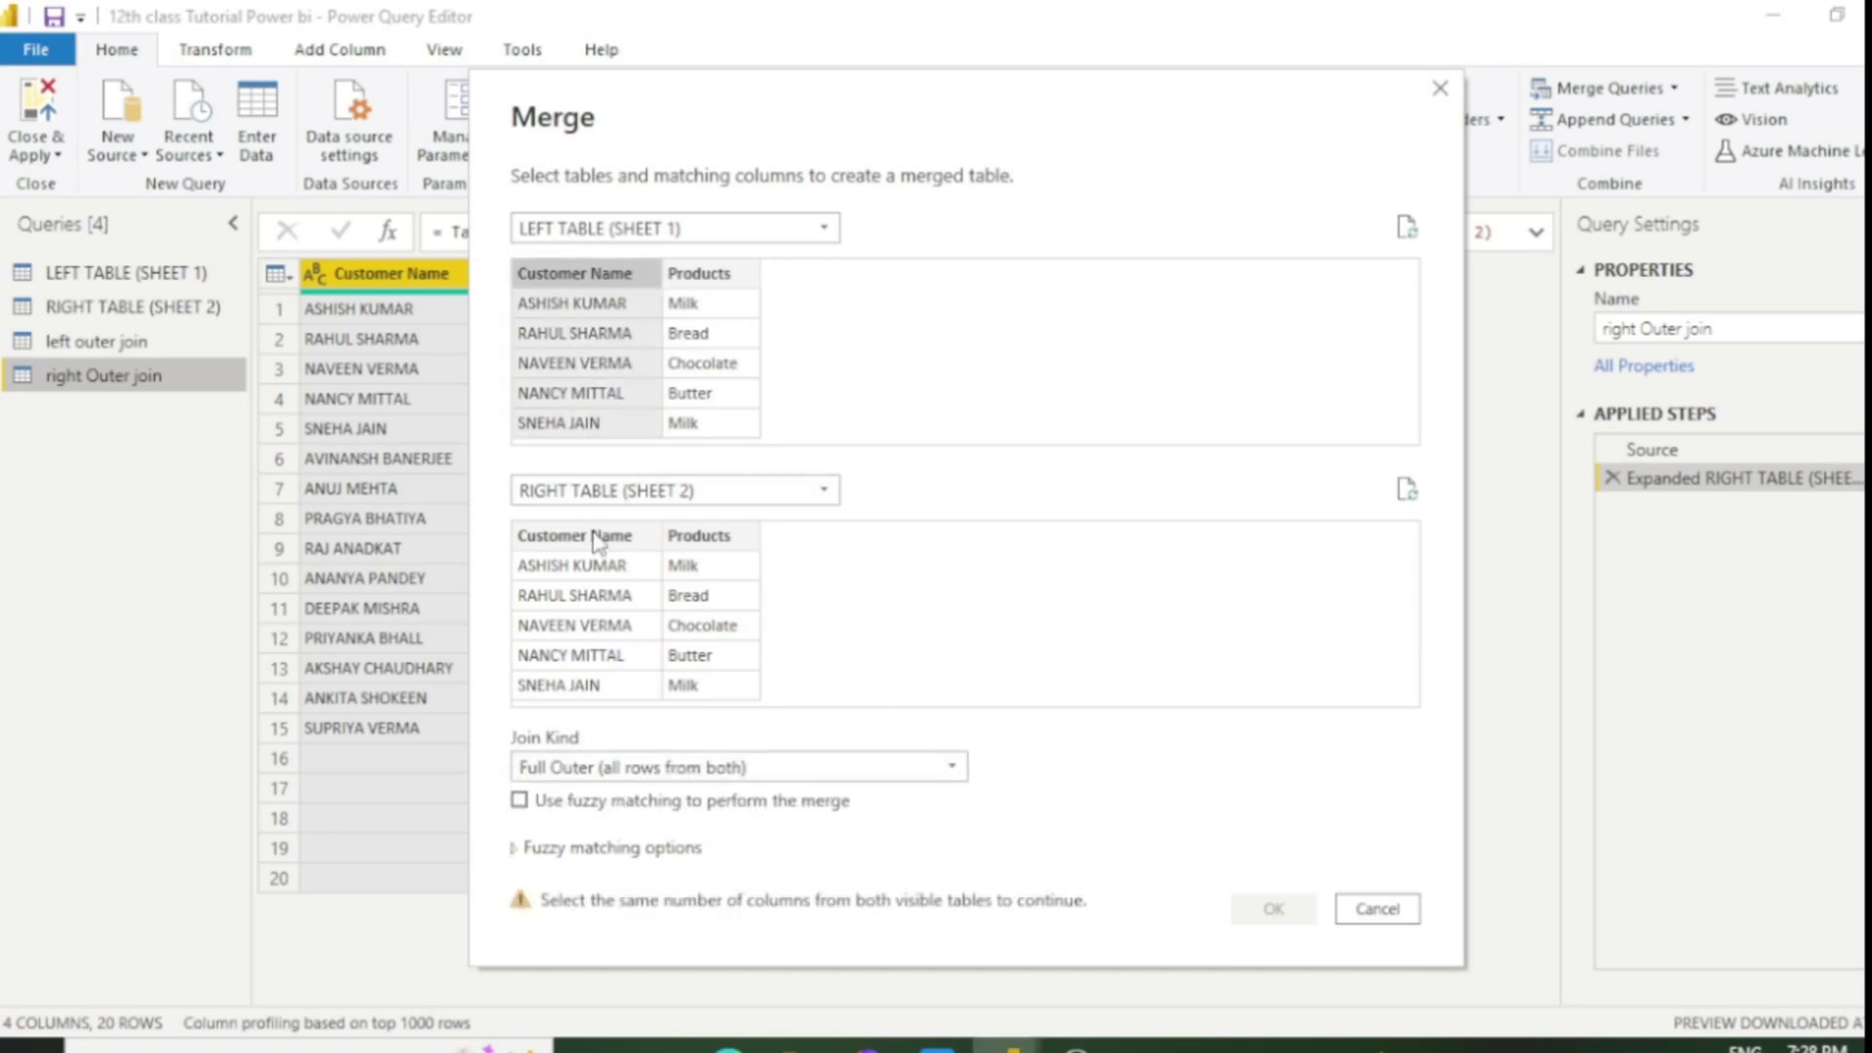
pyautogui.click(575, 543)
pyautogui.click(1273, 910)
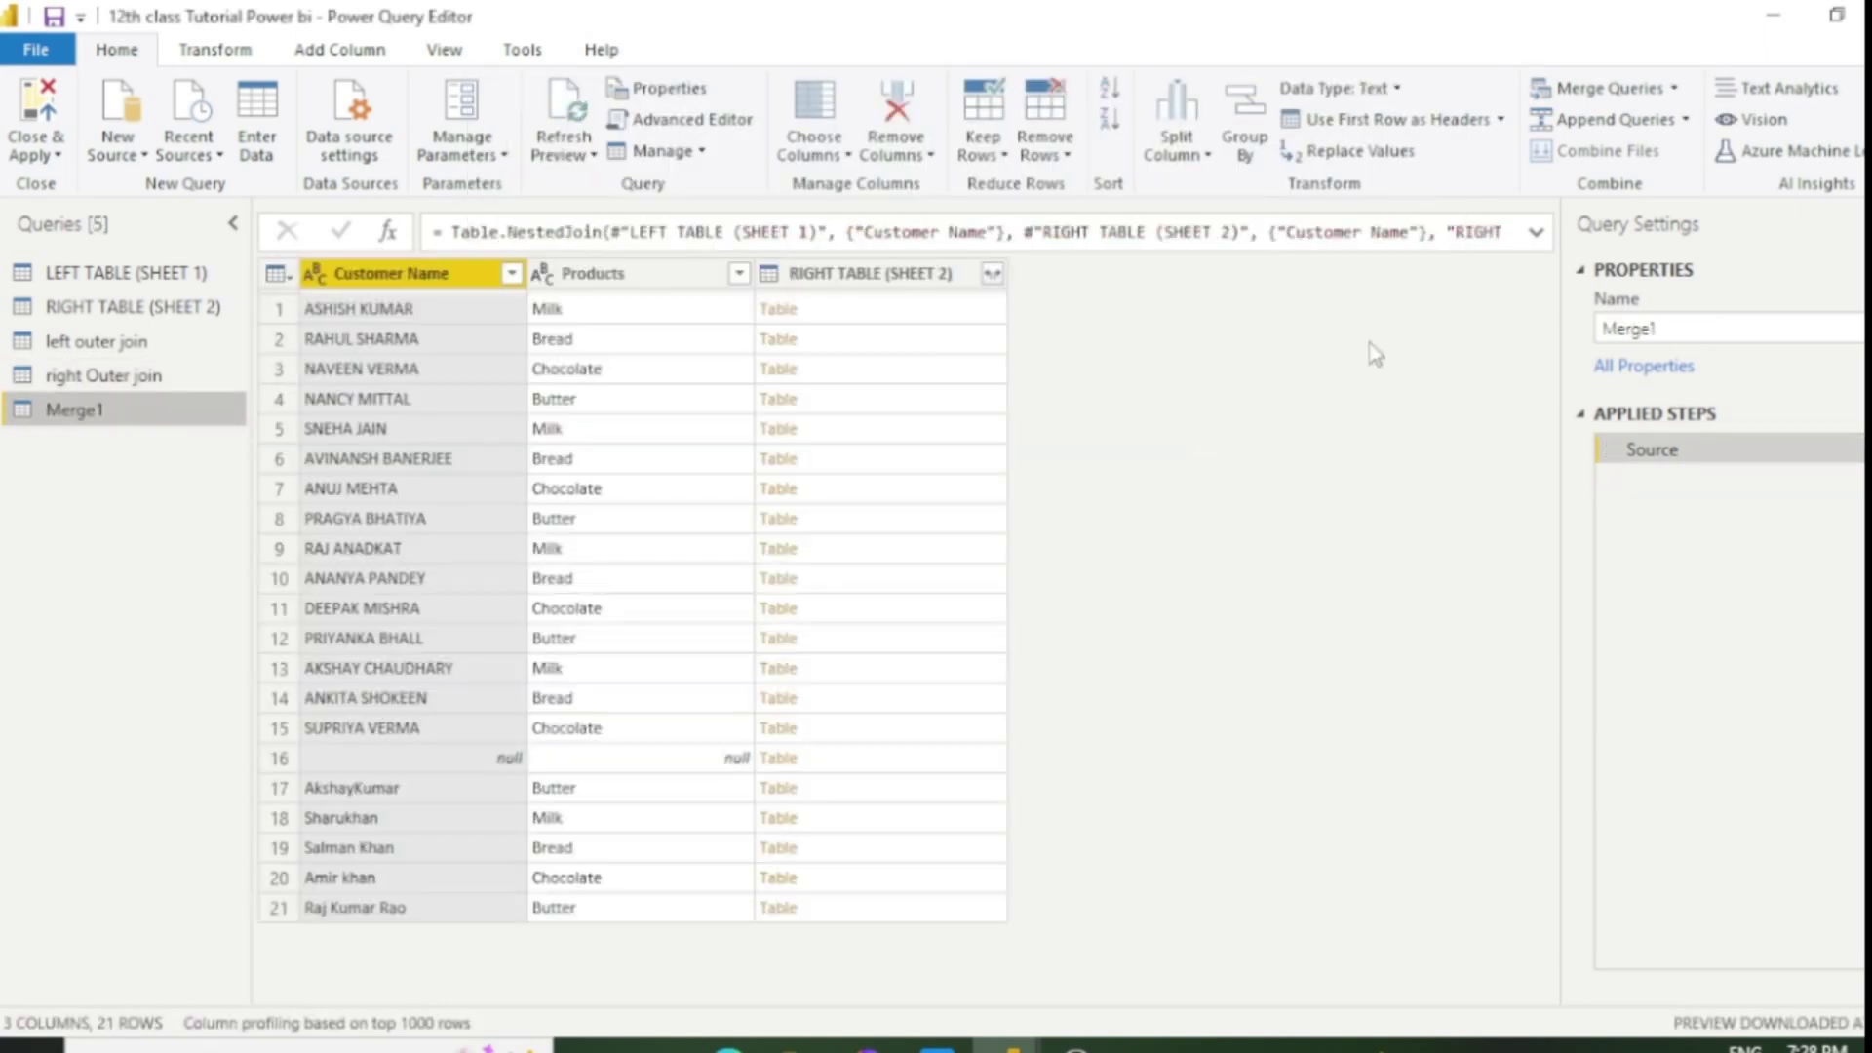
# Expand the full outer merge's nested right table into Customer Name and Products, and rename the query as "full Outer join".
pyautogui.click(993, 274)
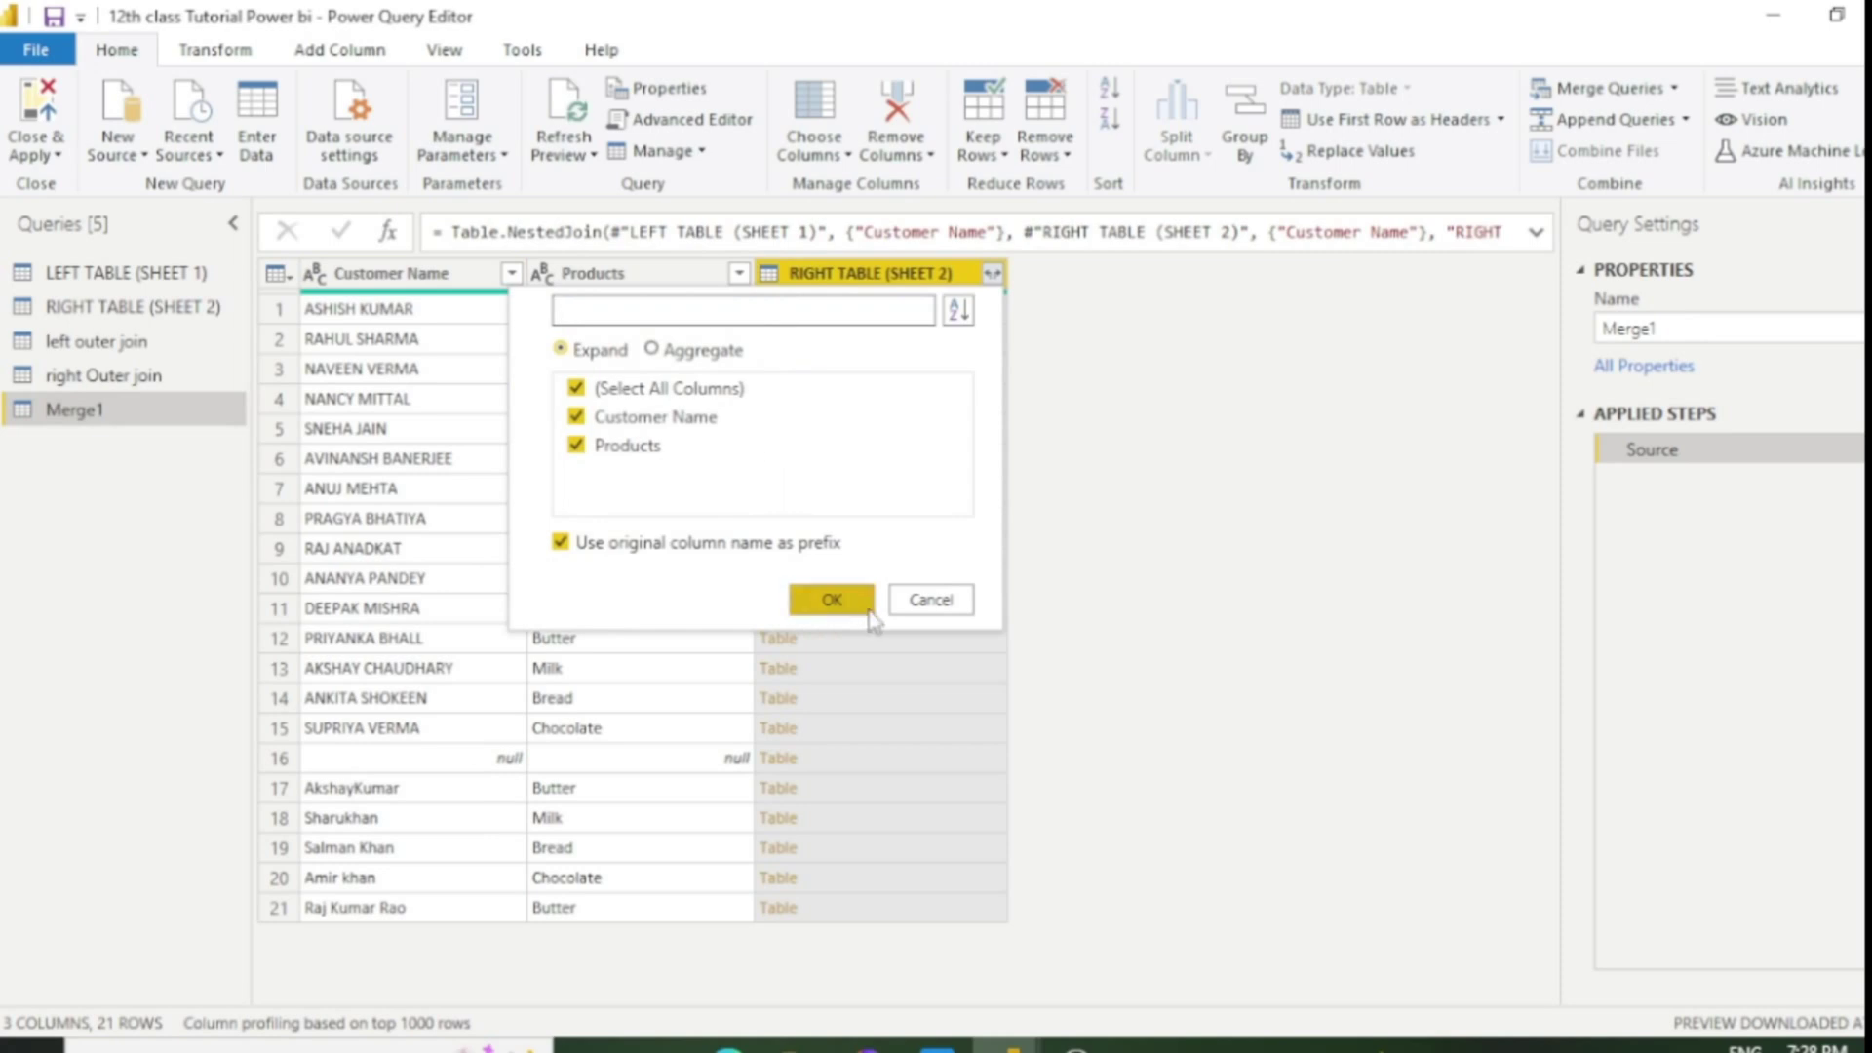
pyautogui.click(834, 599)
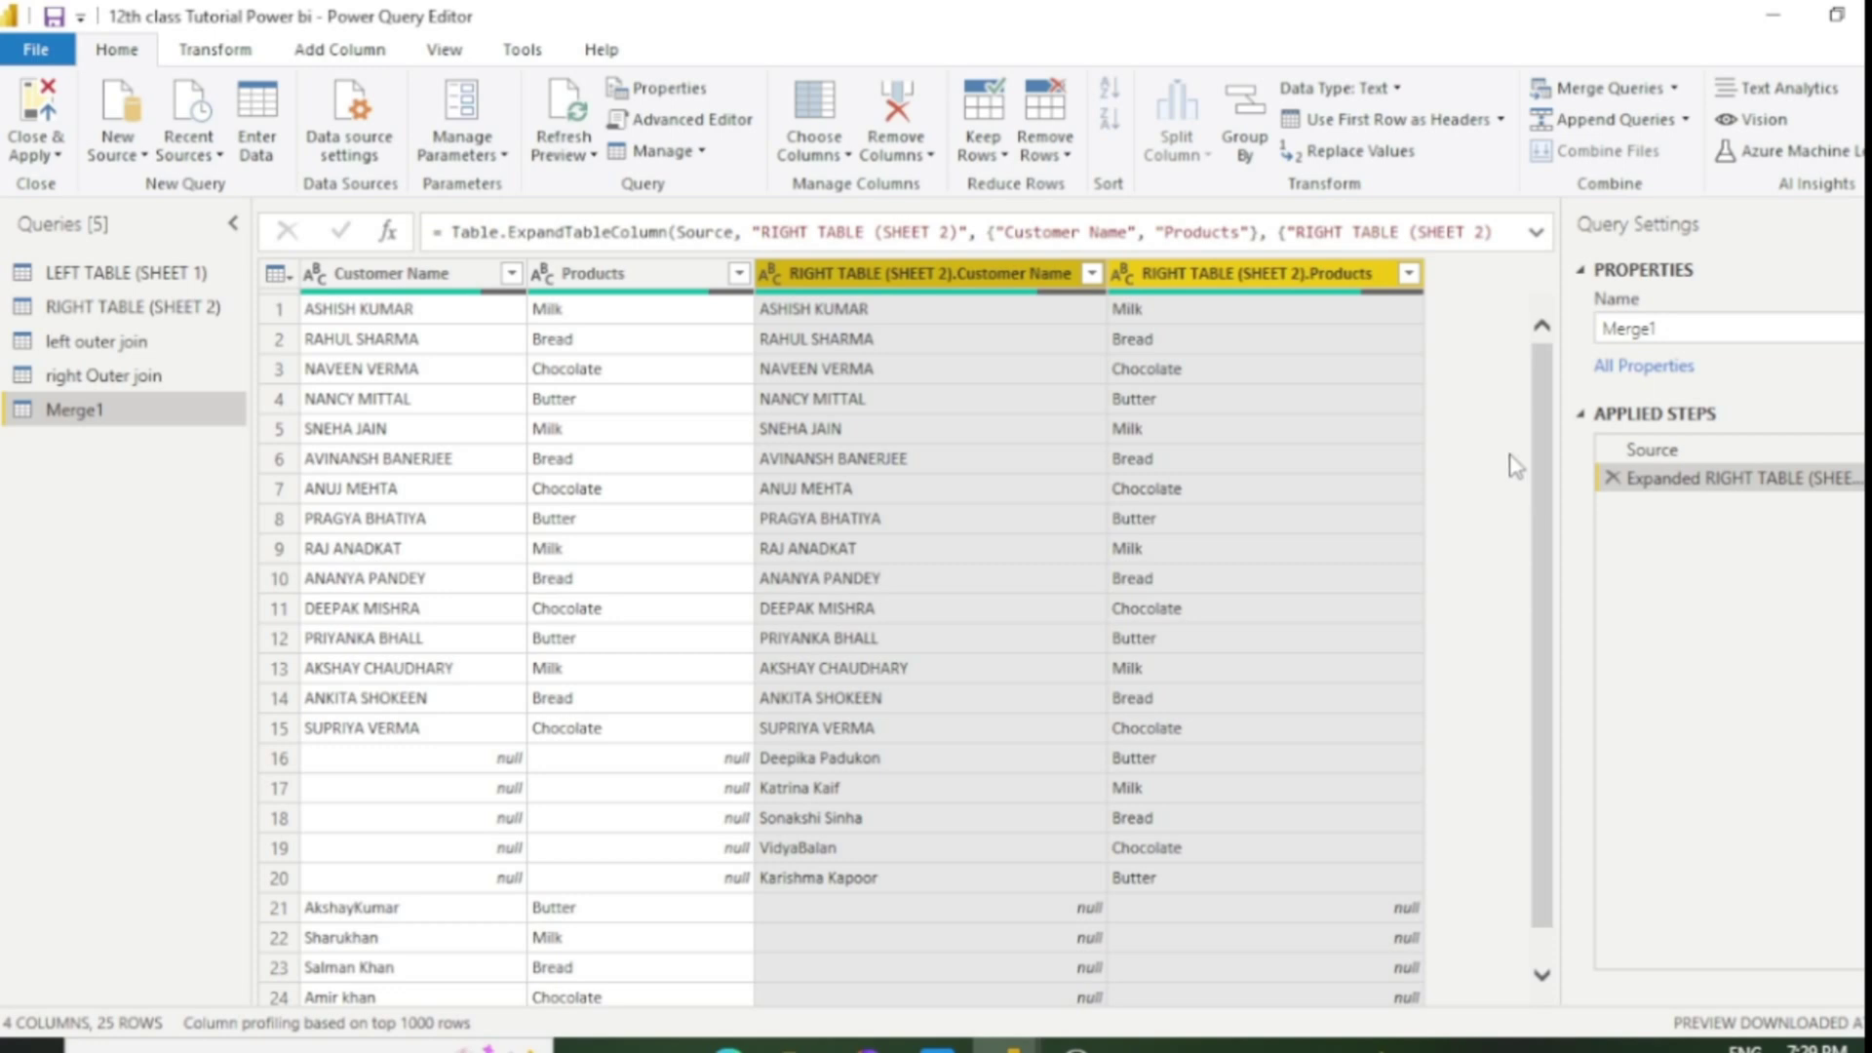
pyautogui.click(839, 758)
pyautogui.scroll(-1, 842, 695)
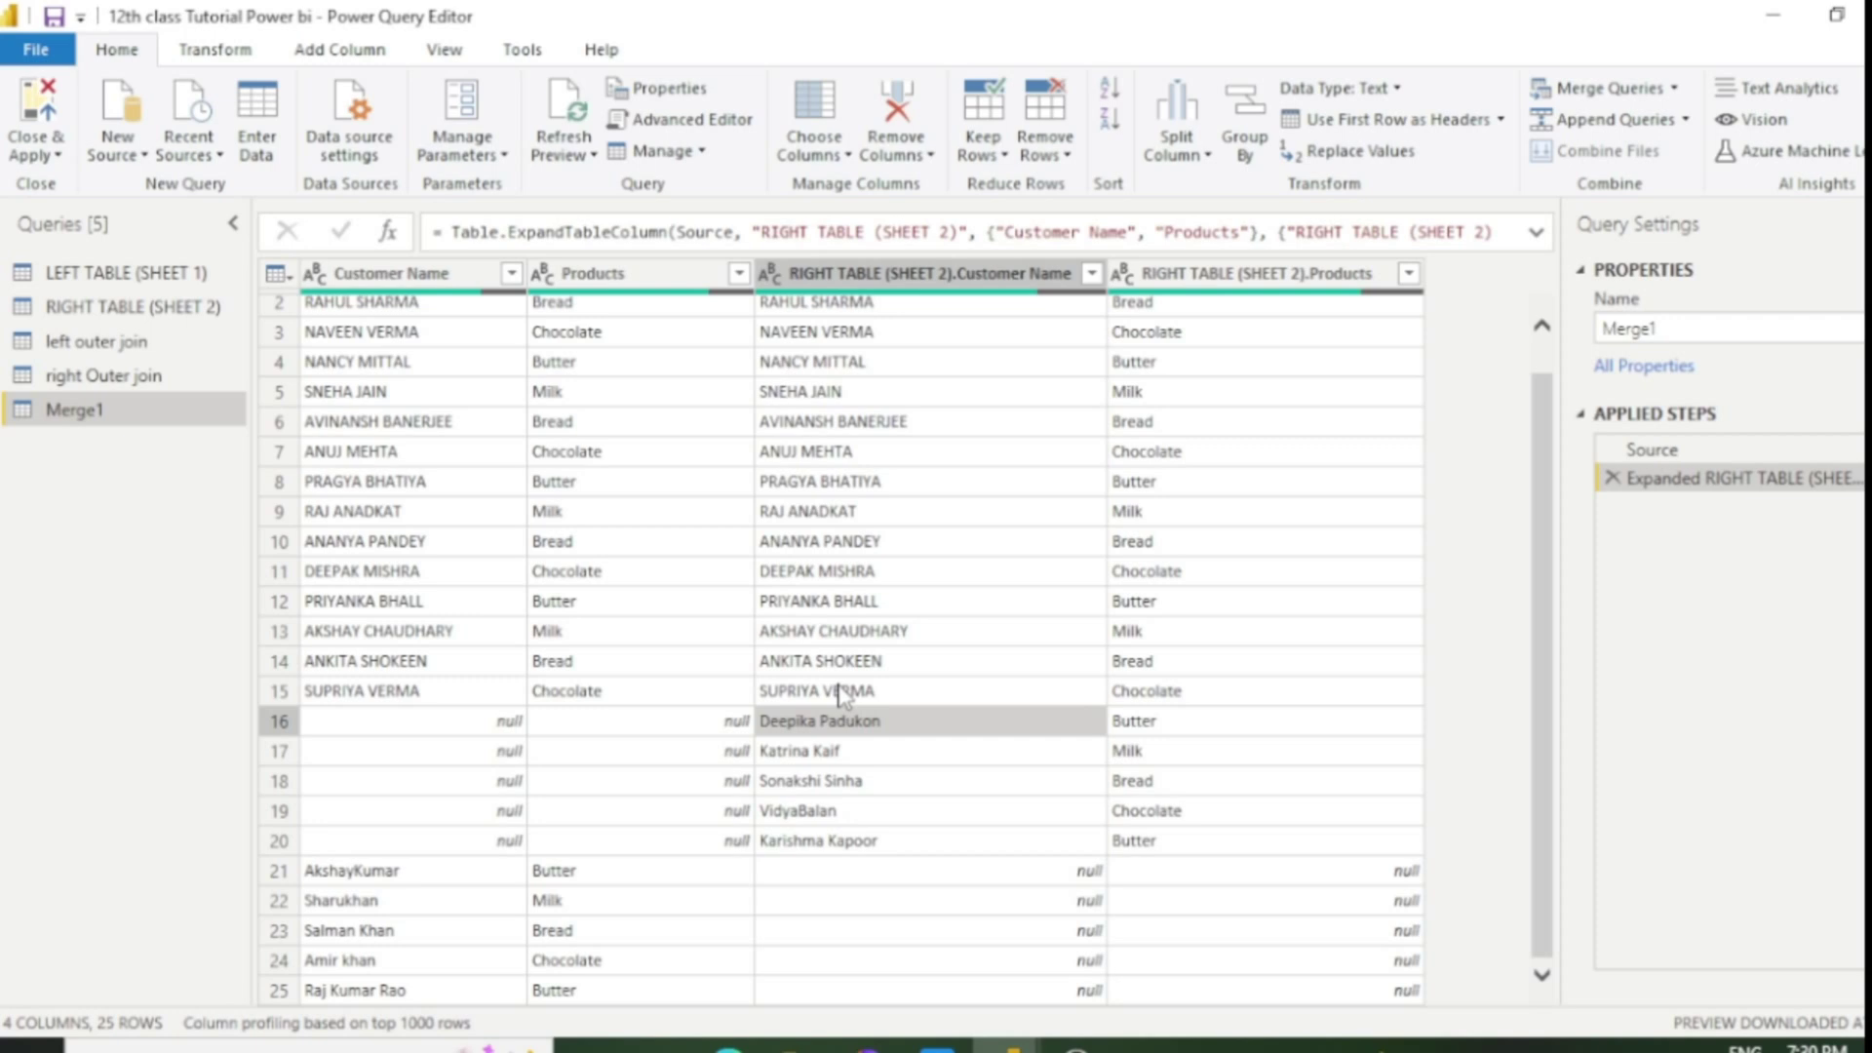
pyautogui.click(139, 422)
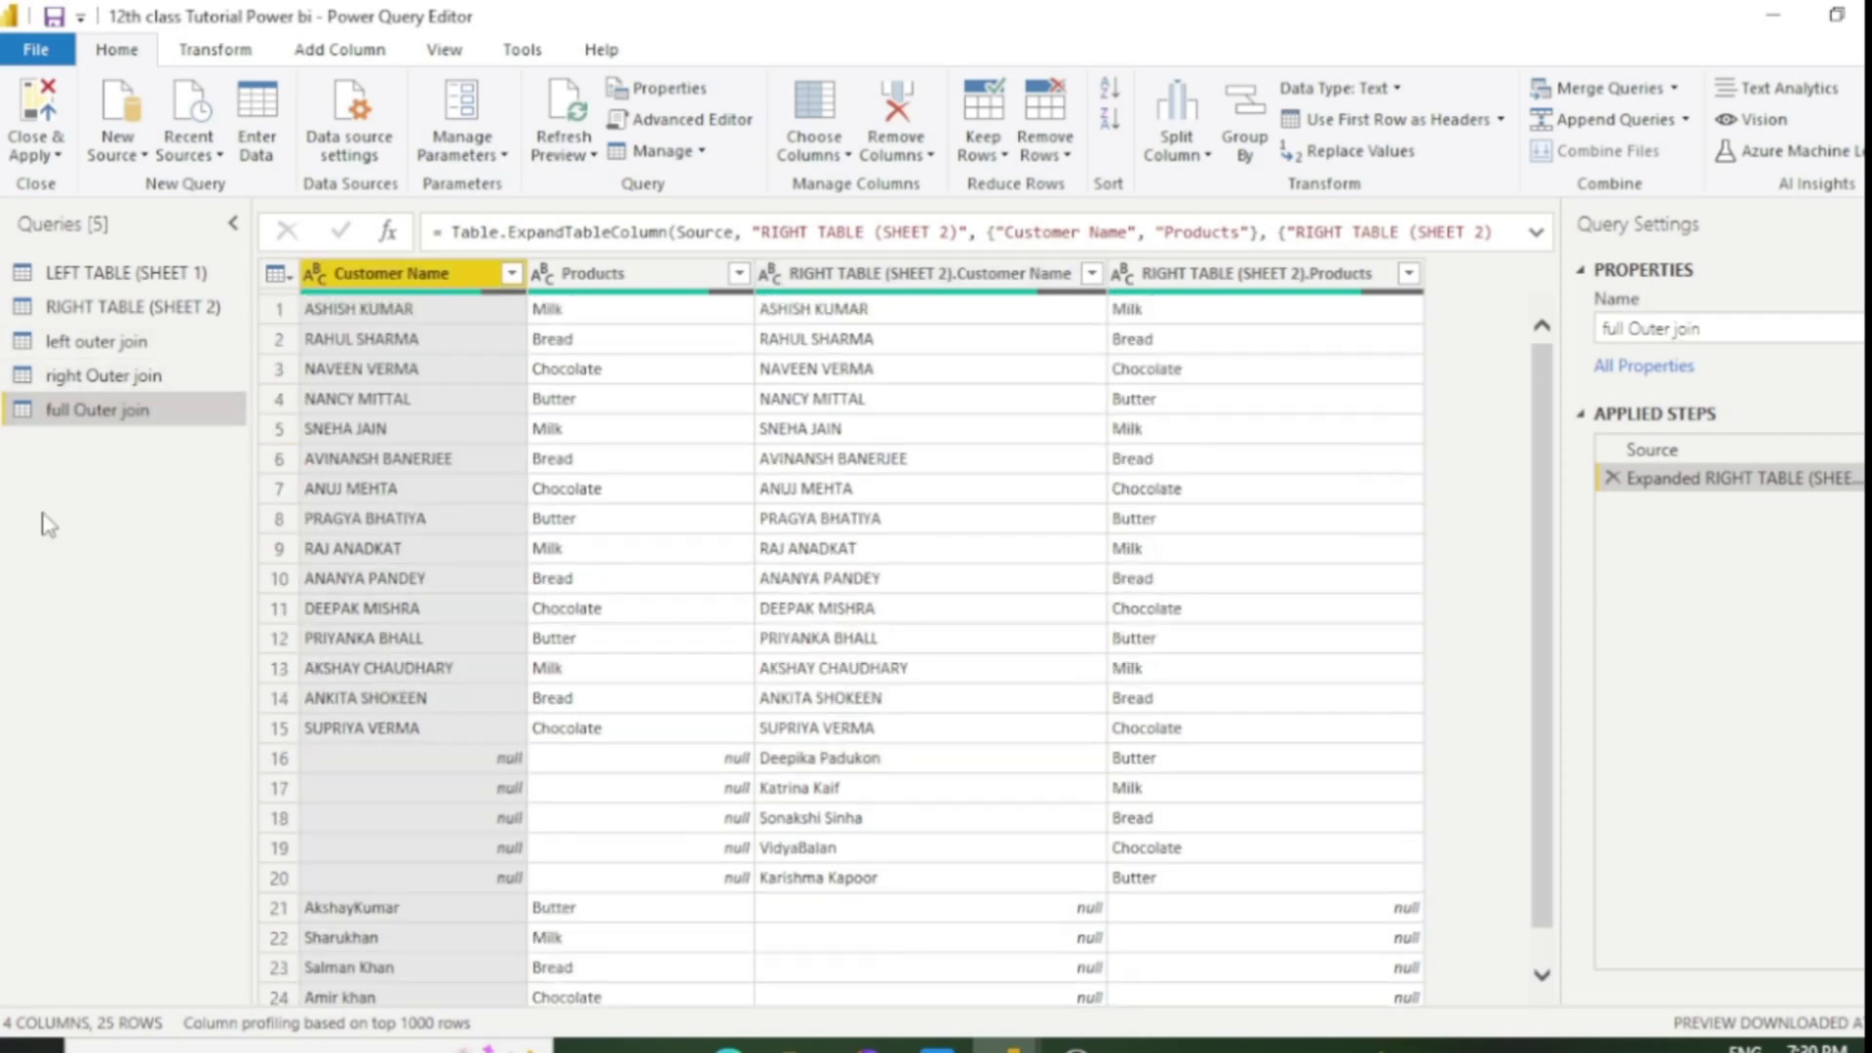
# Create a new merged query from LEFT TABLE (SHEET 1) and RIGHT TABLE (SHEET 2), matching on Customer Name with an Inner join.
pyautogui.click(1674, 88)
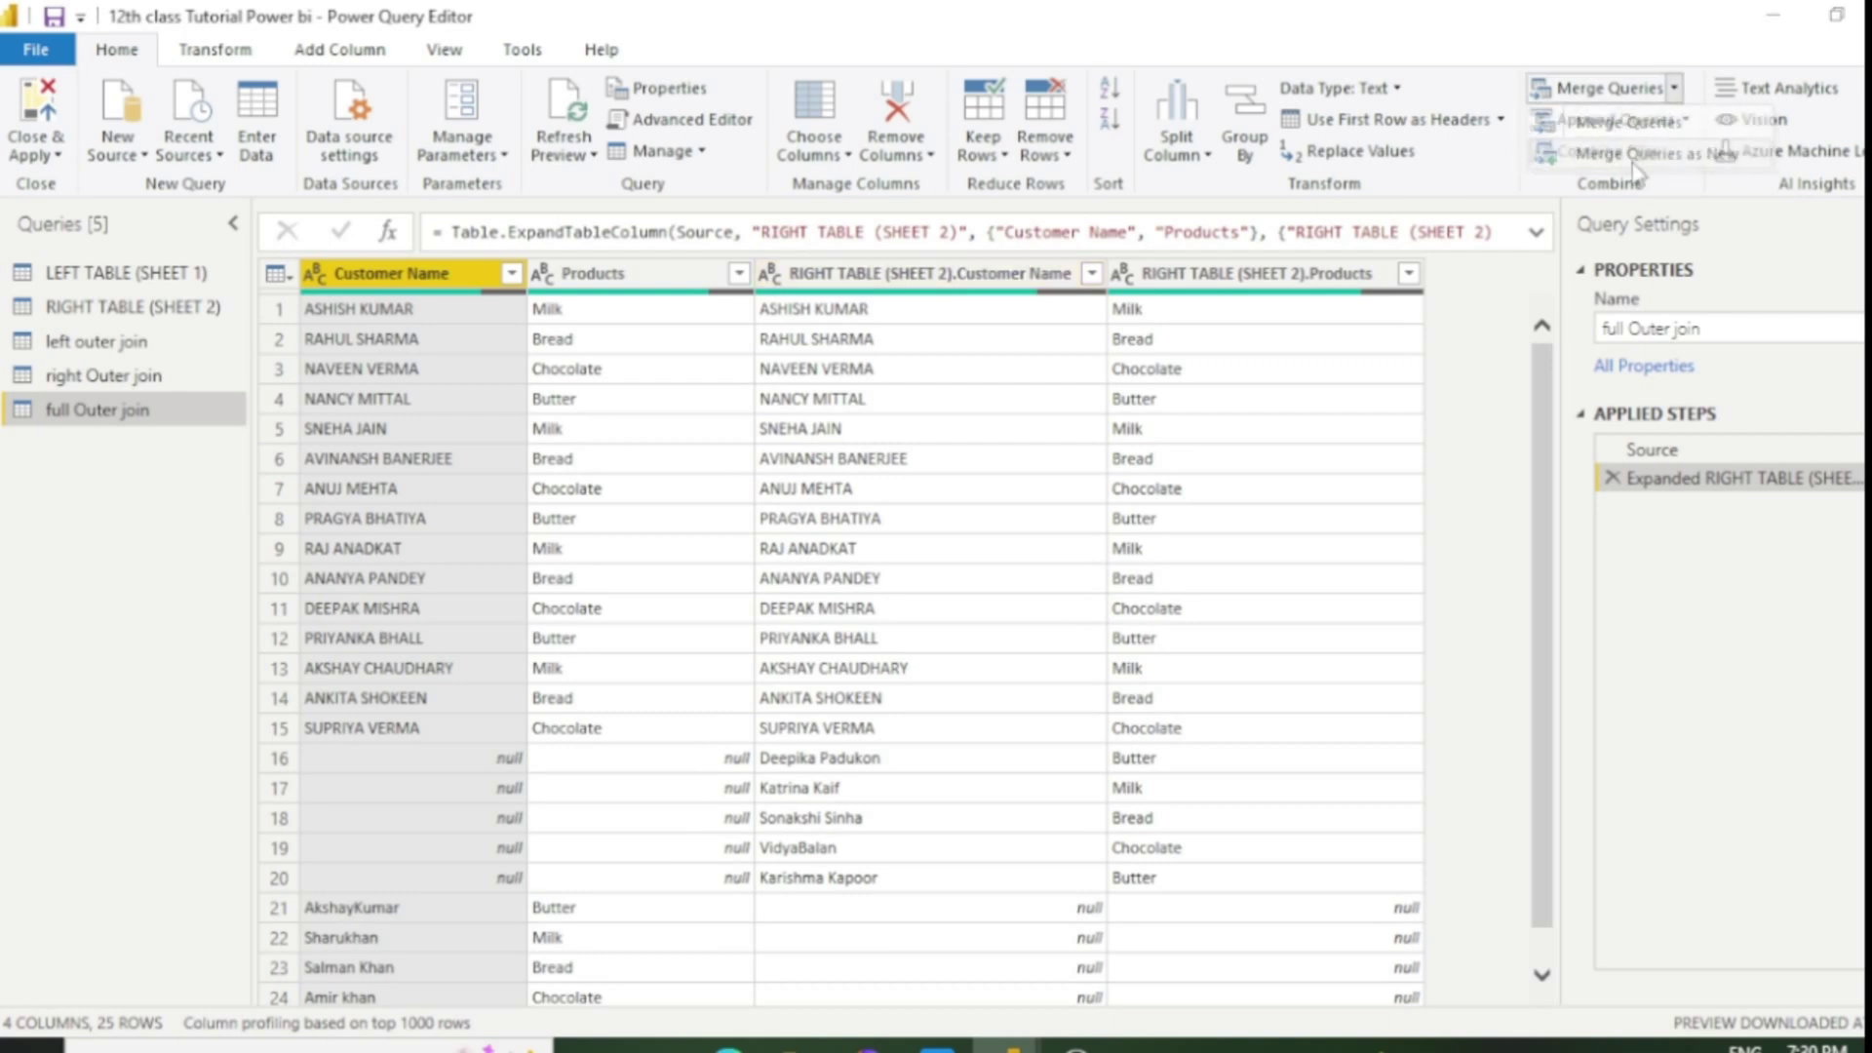
pyautogui.click(1628, 121)
pyautogui.click(822, 489)
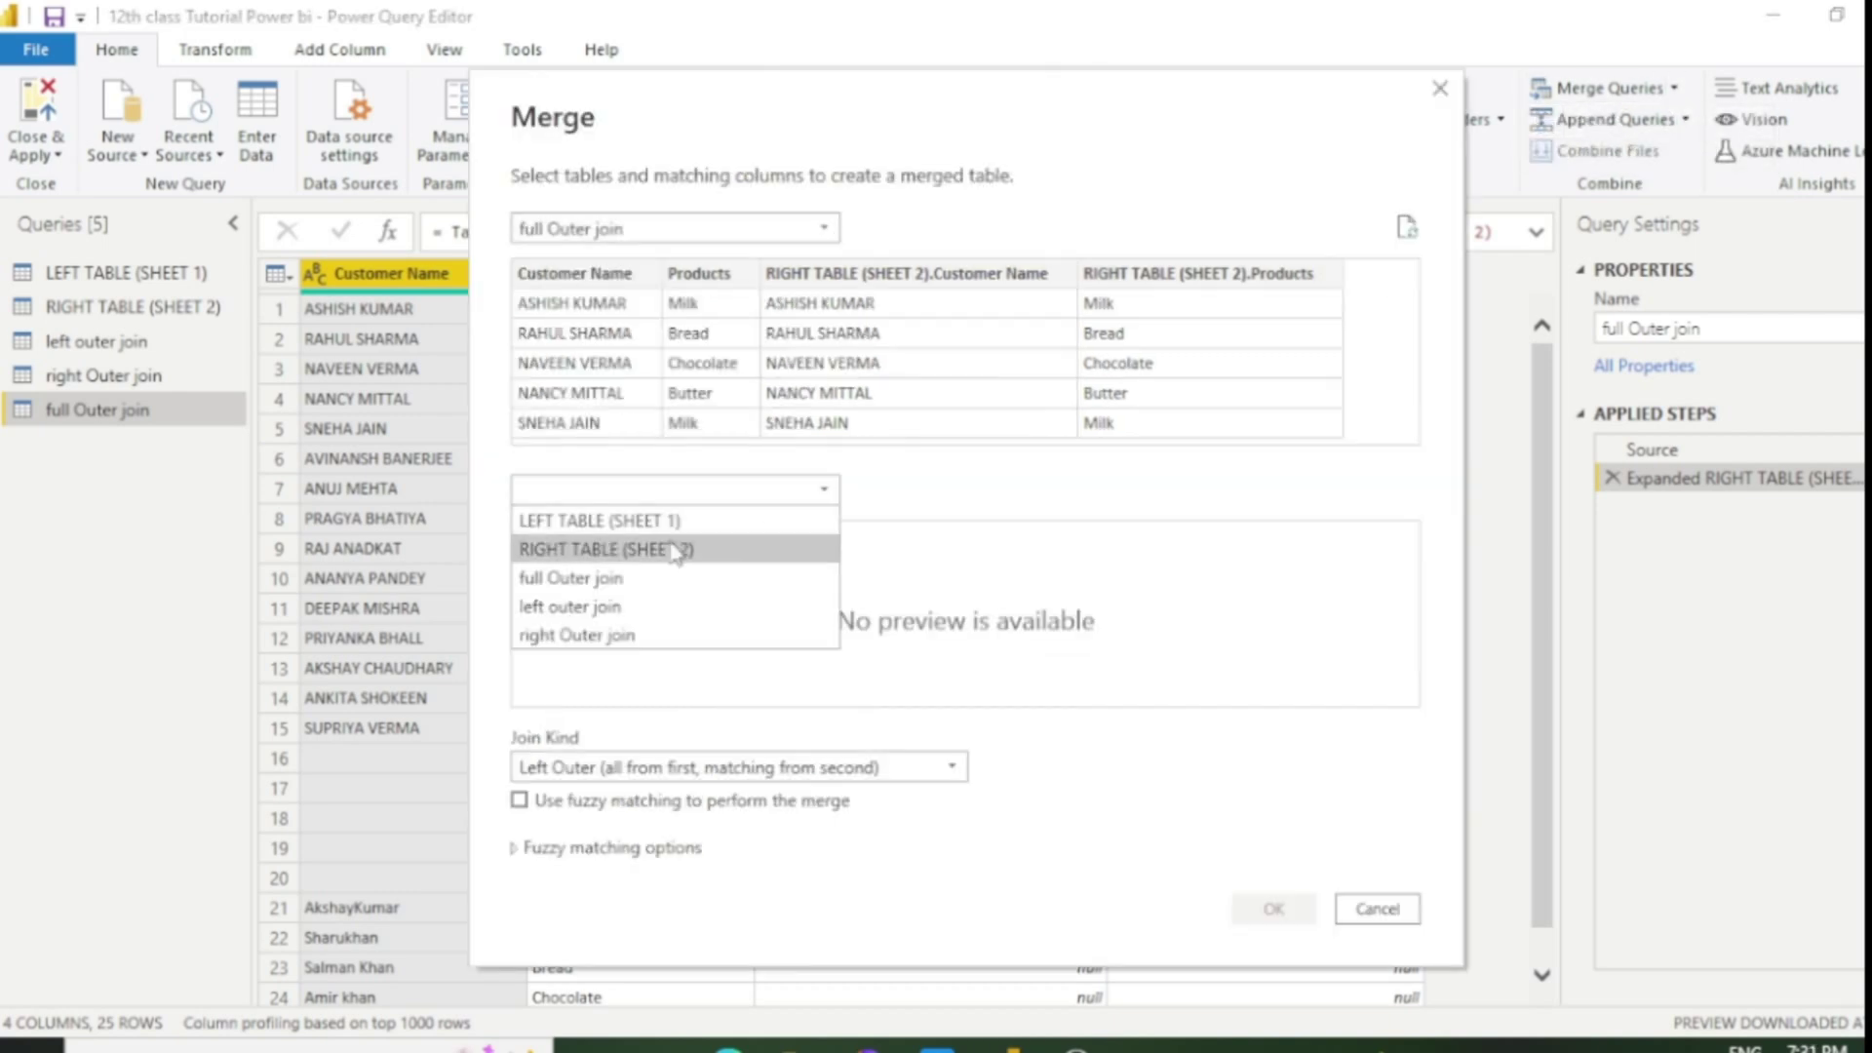
pyautogui.click(671, 549)
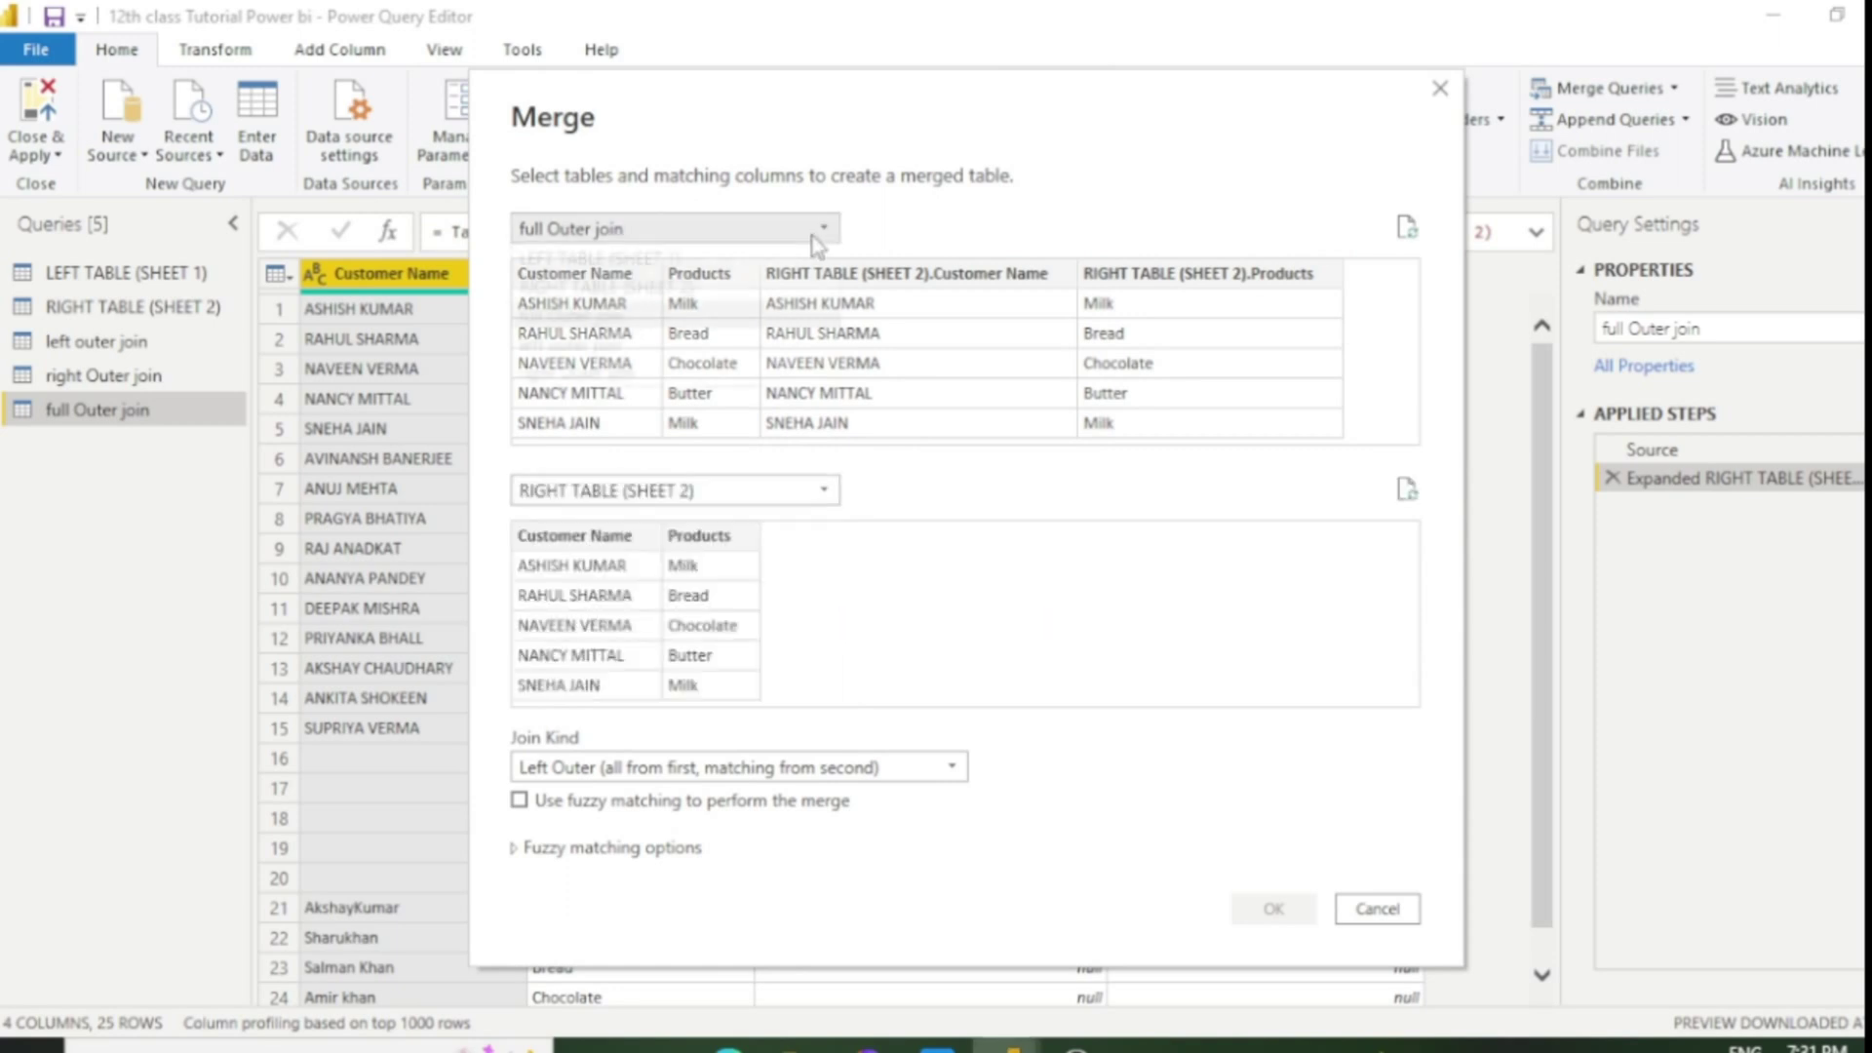
pyautogui.click(627, 230)
pyautogui.click(626, 240)
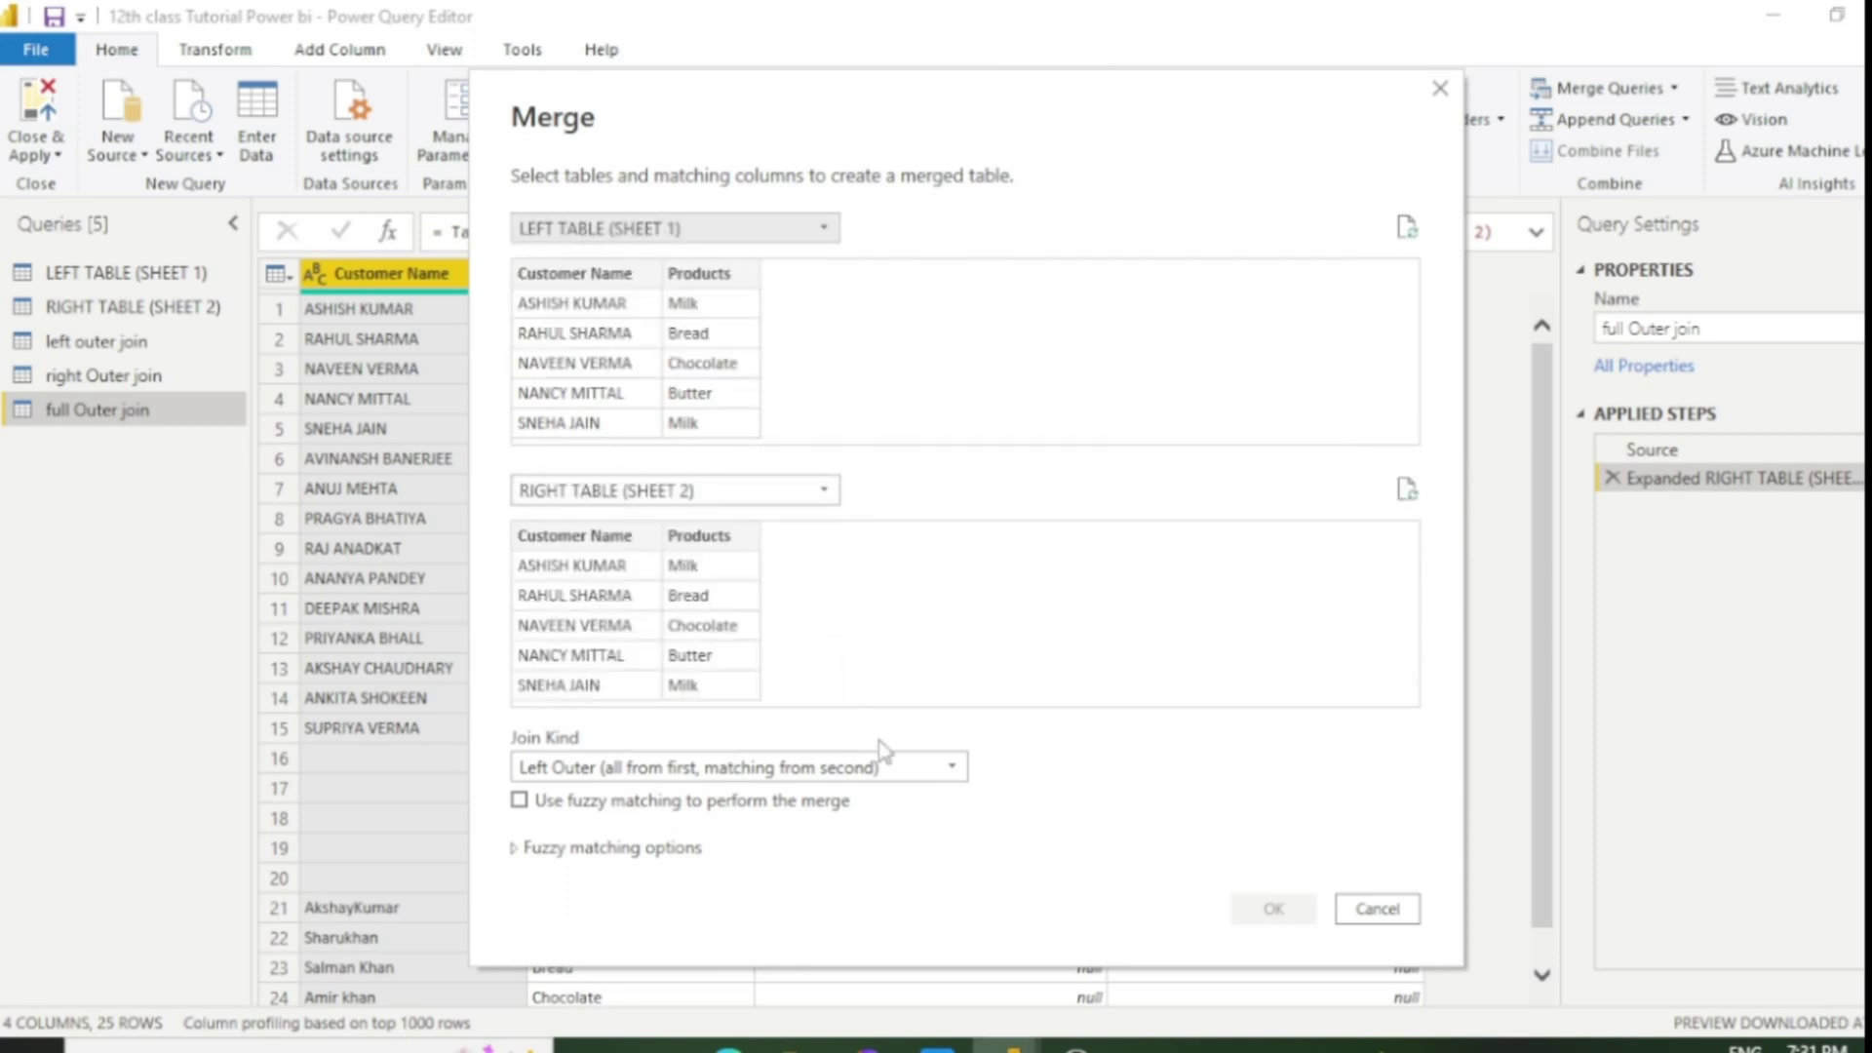
pyautogui.click(948, 768)
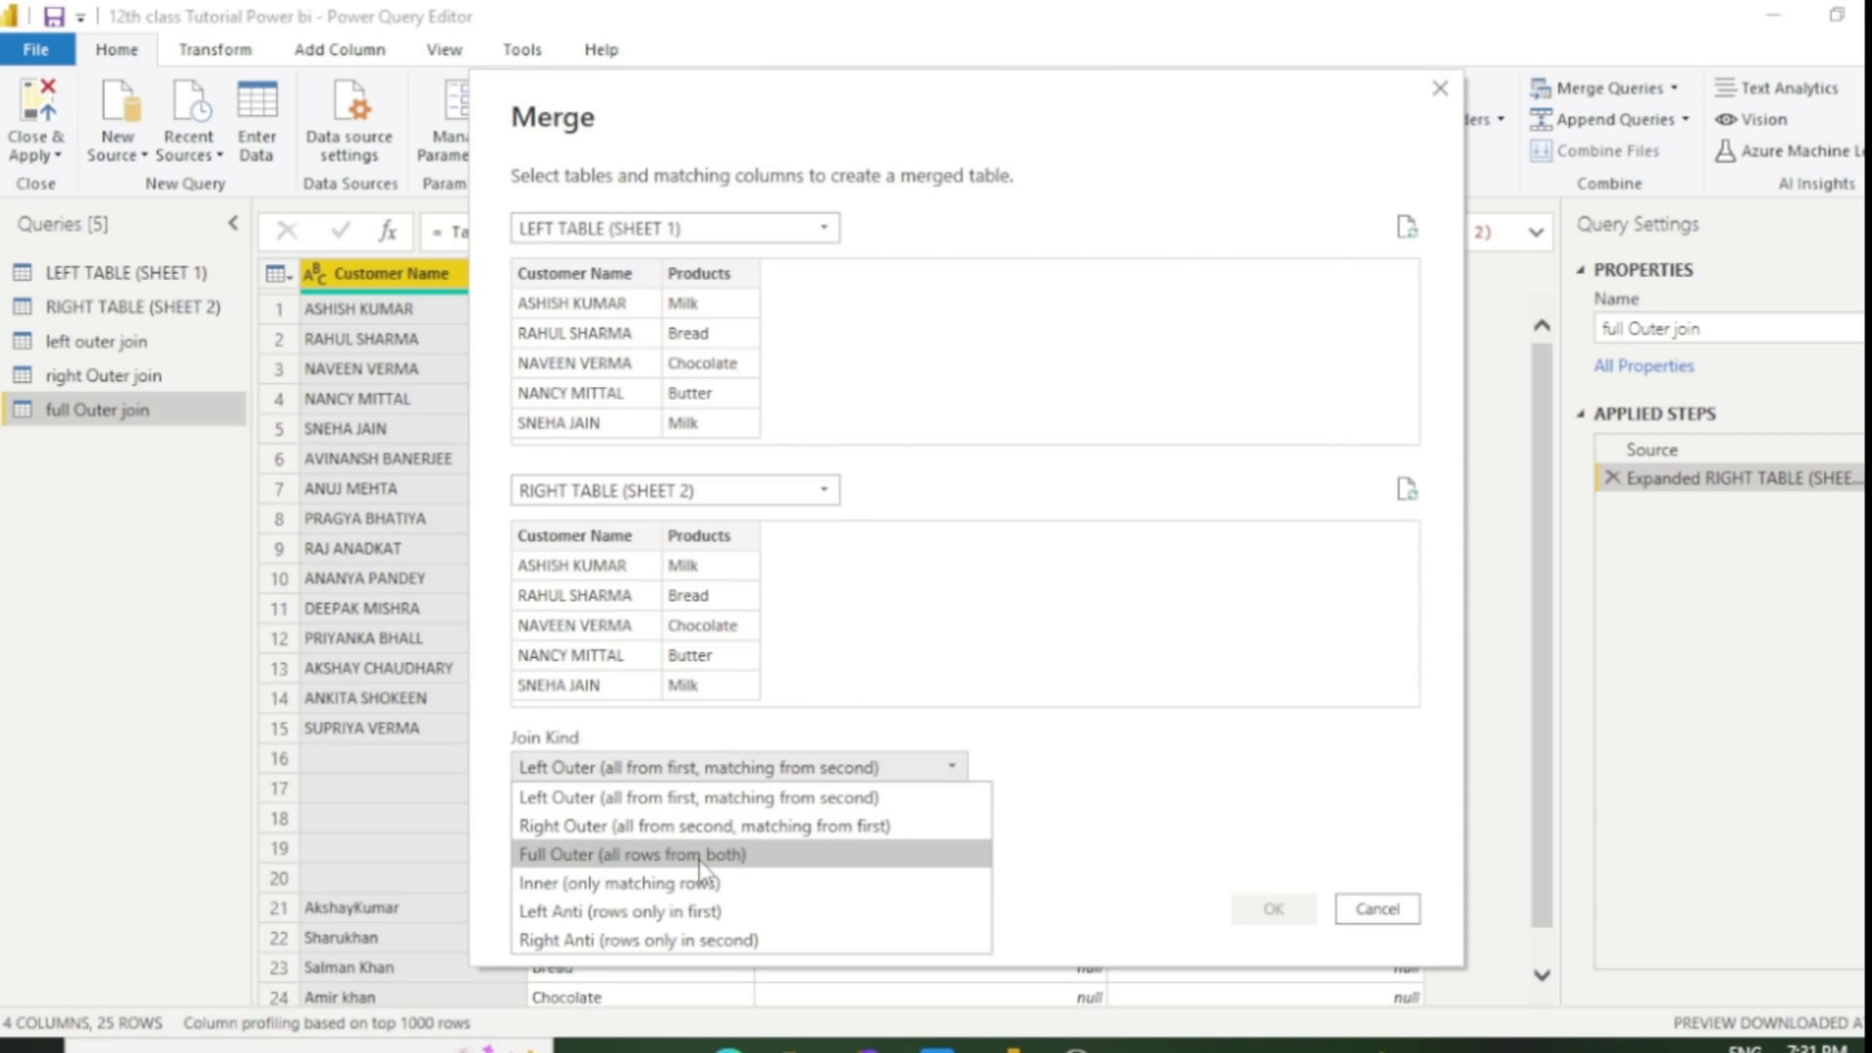
pyautogui.click(689, 887)
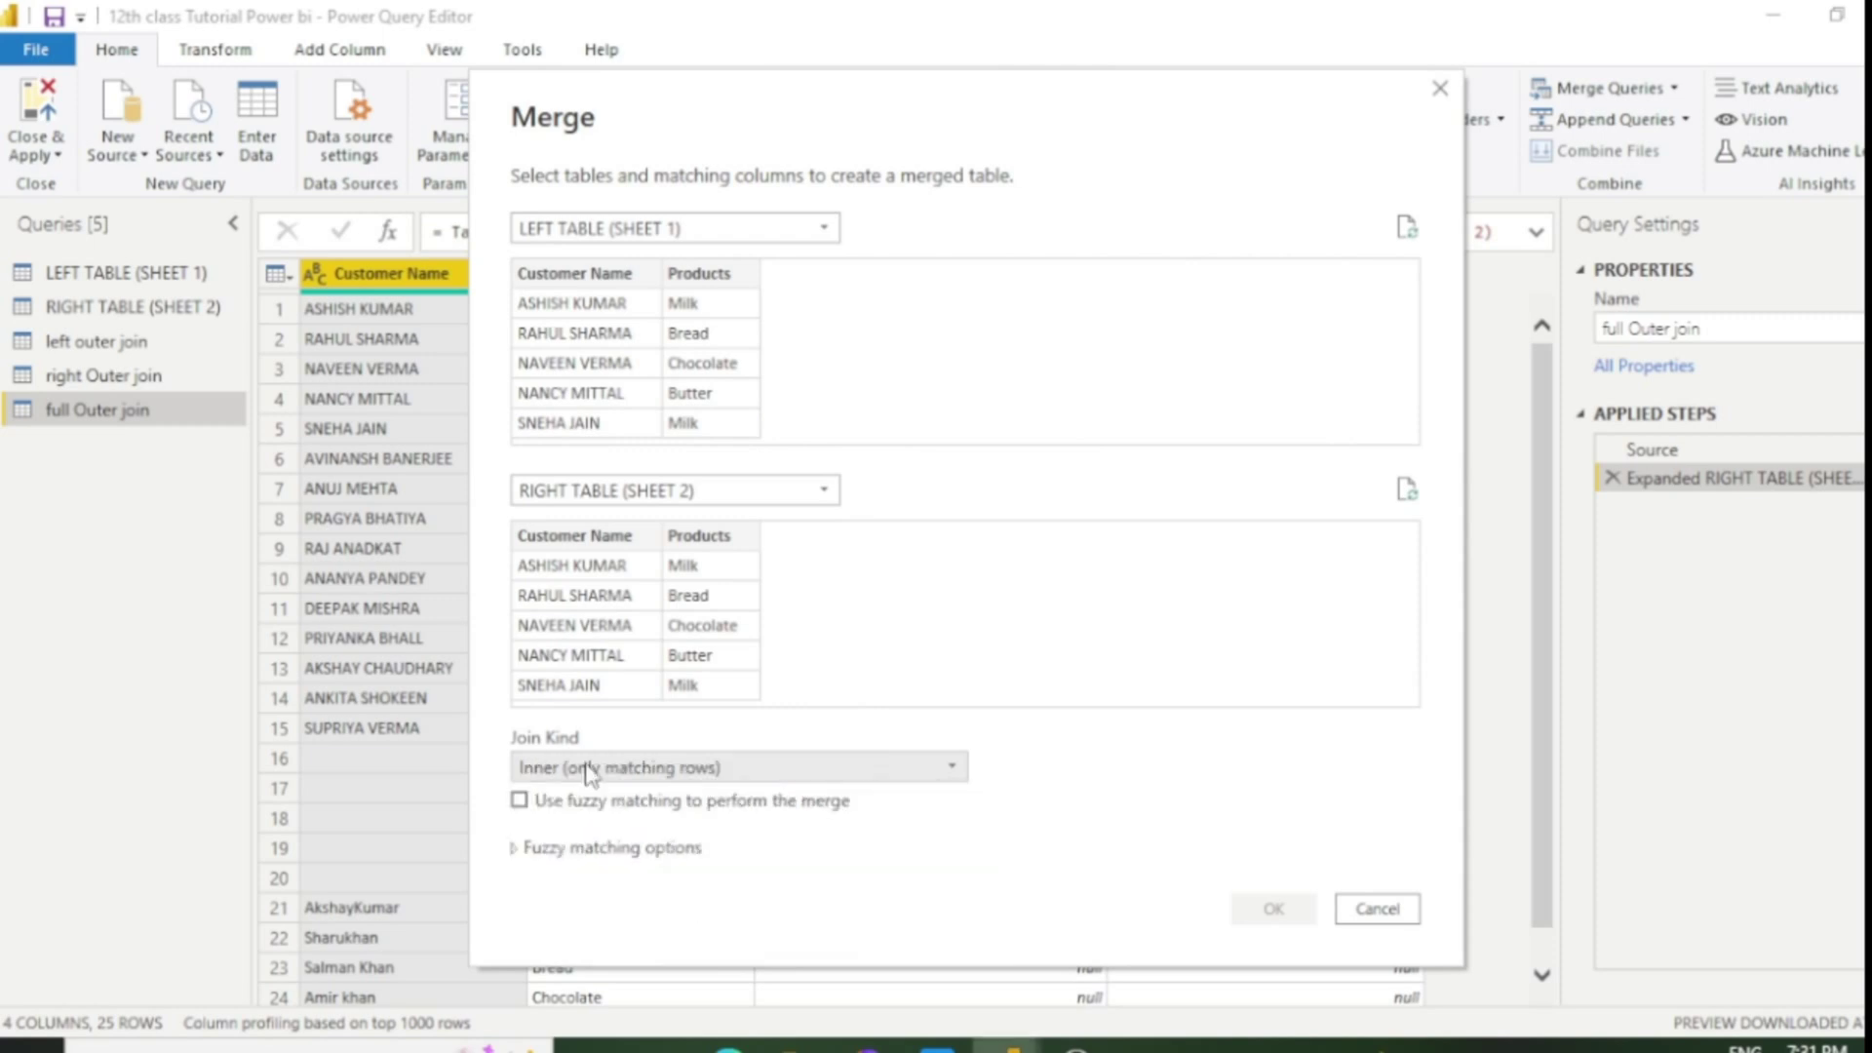
pyautogui.click(575, 274)
pyautogui.click(615, 558)
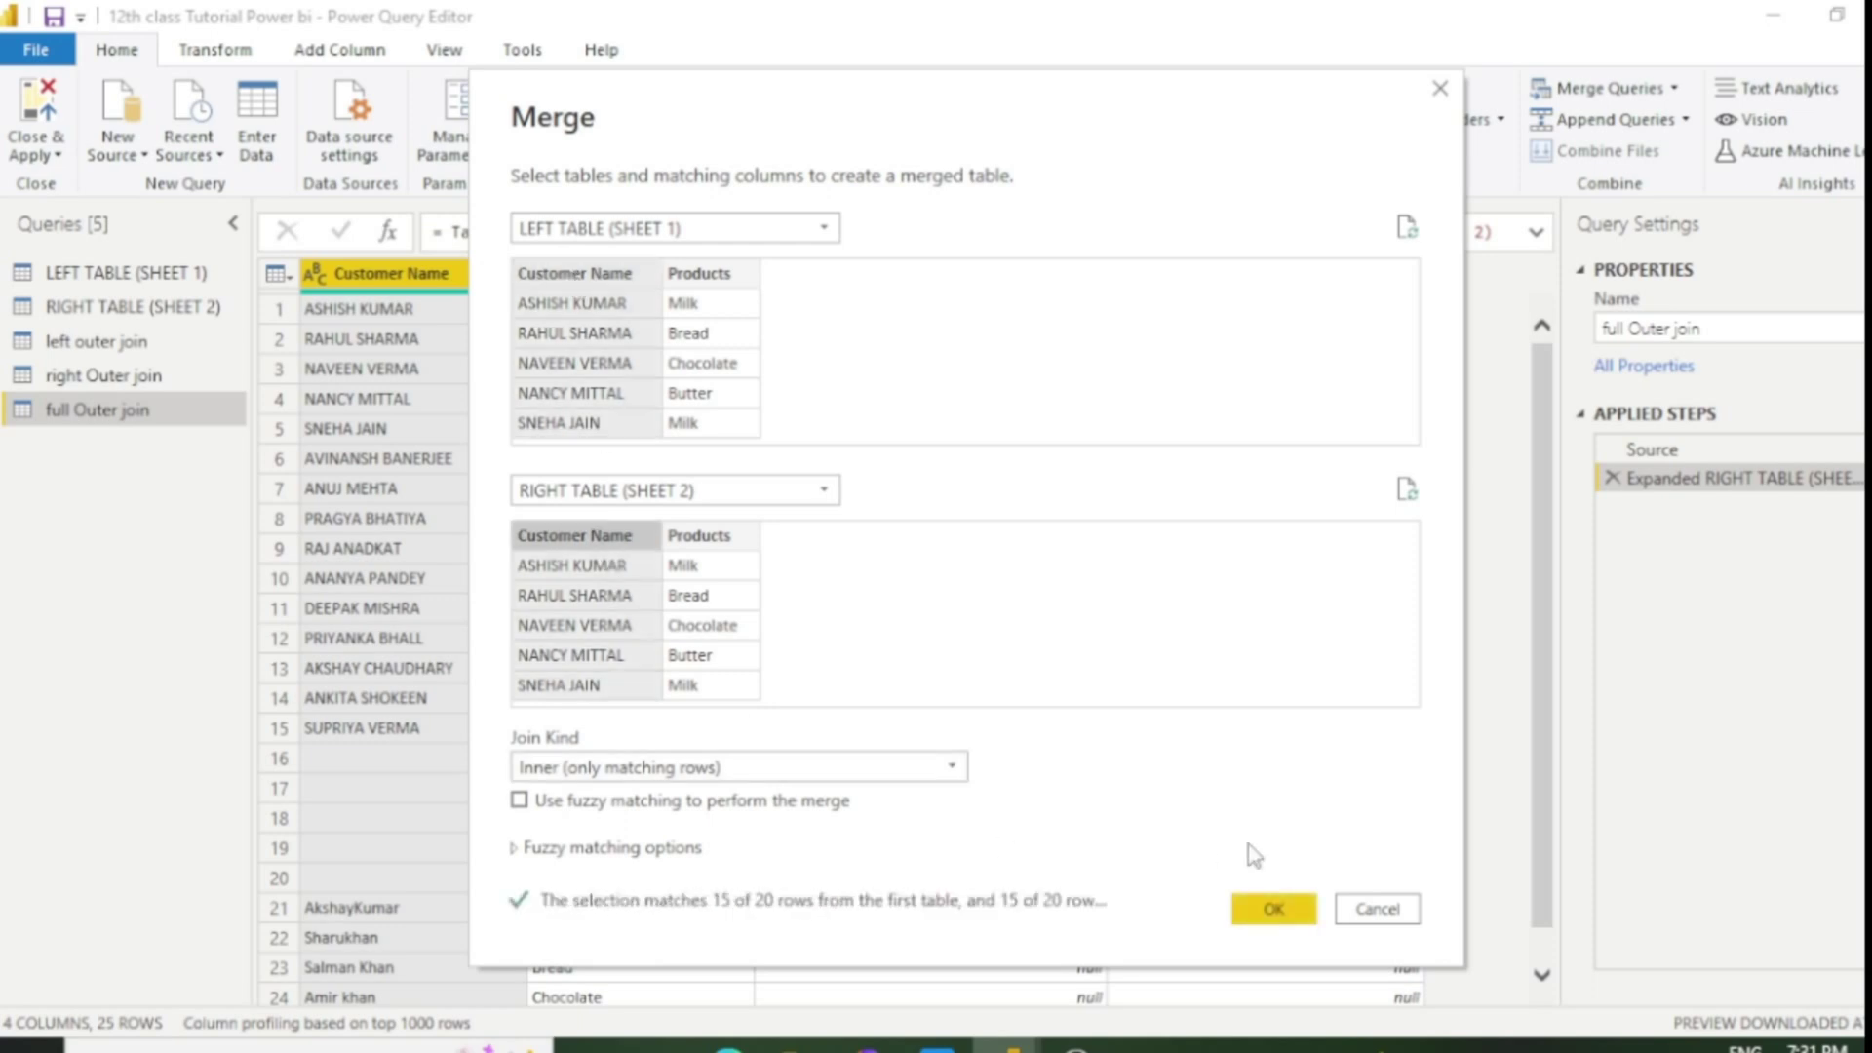
pyautogui.click(1269, 911)
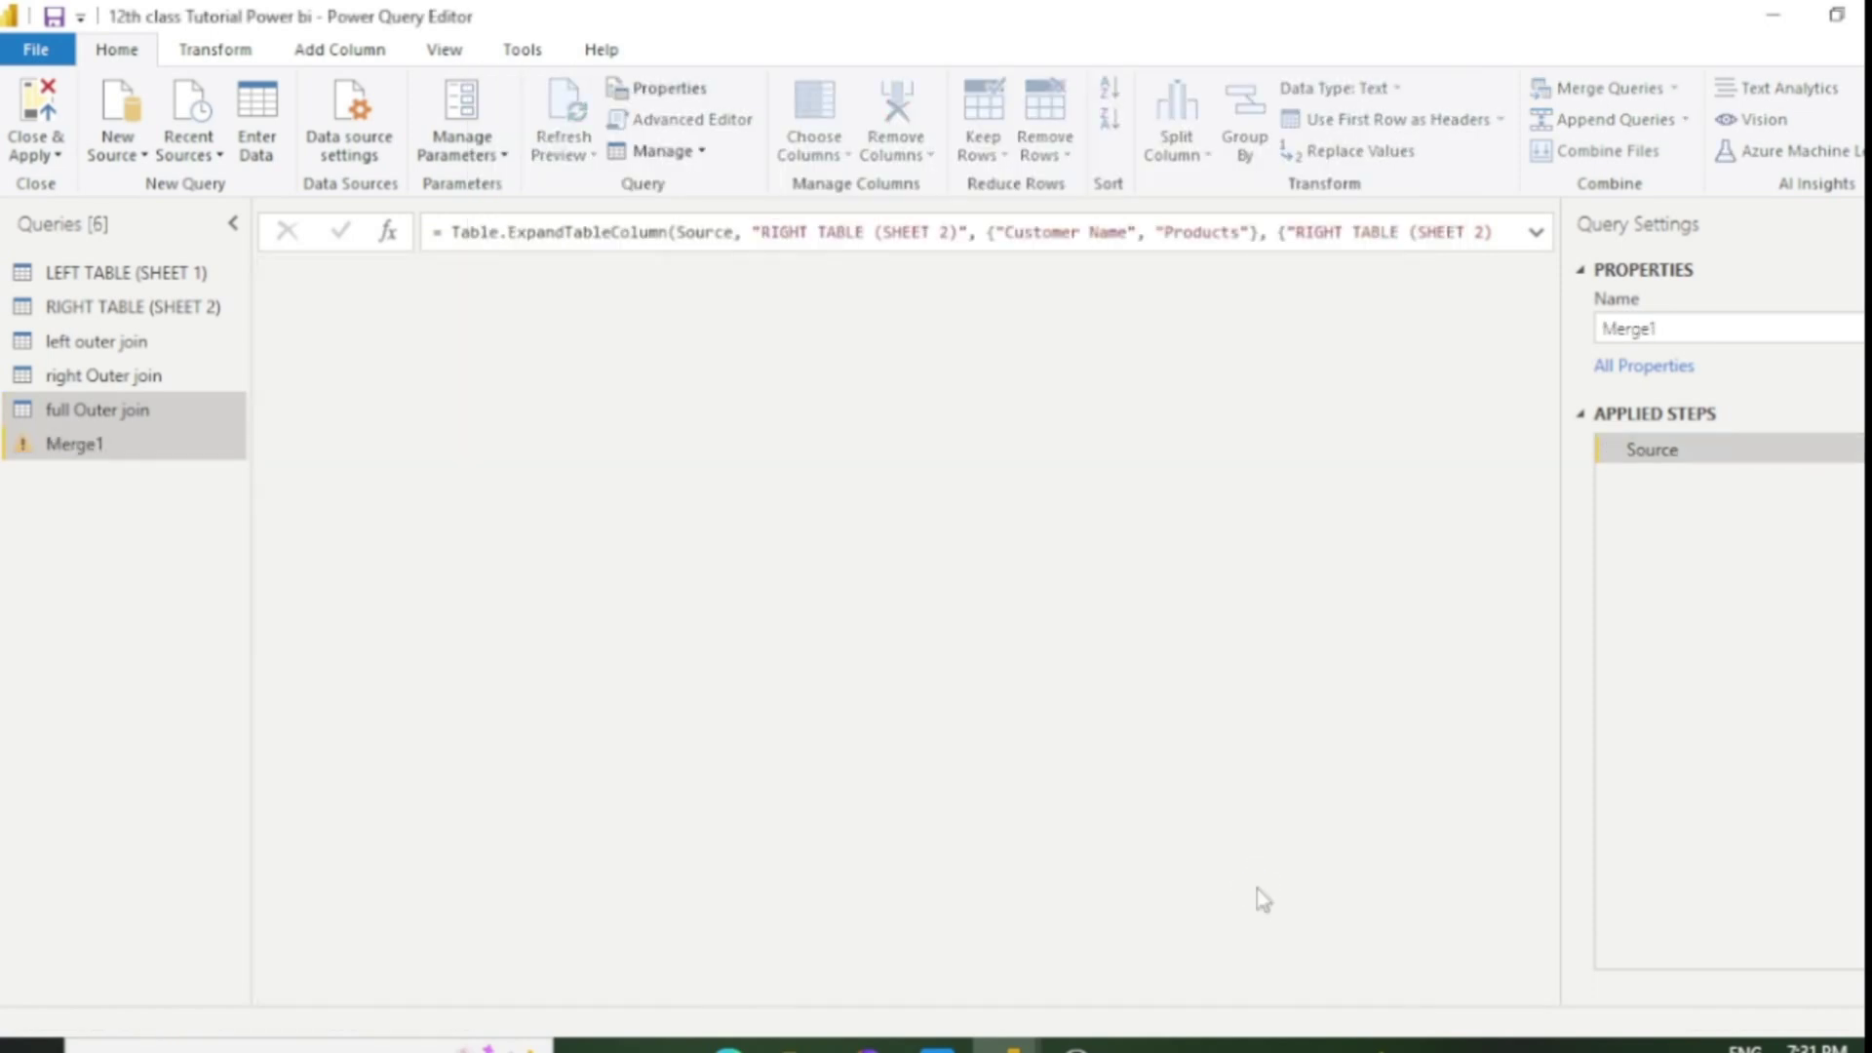
# Expand the inner merge's nested right table into Customer Name and Products, and rename the query as "inner Joins".
pyautogui.click(991, 273)
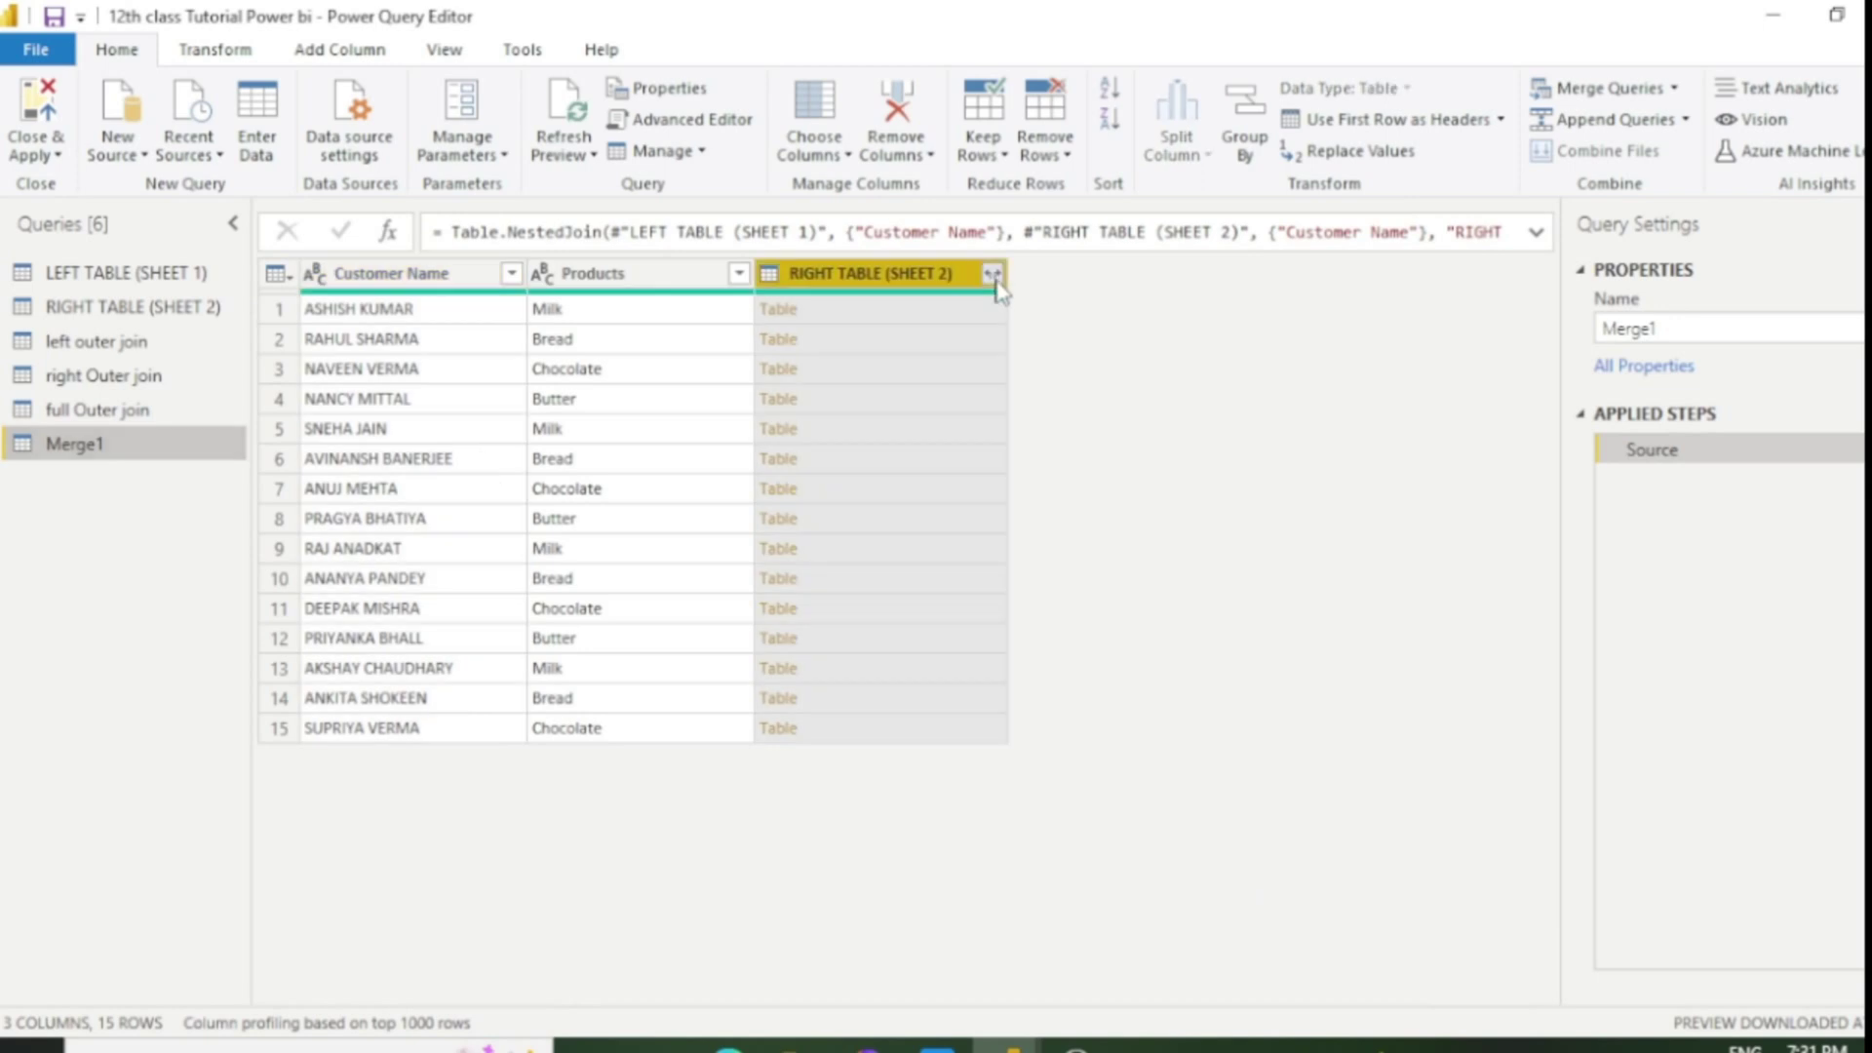
pyautogui.click(832, 599)
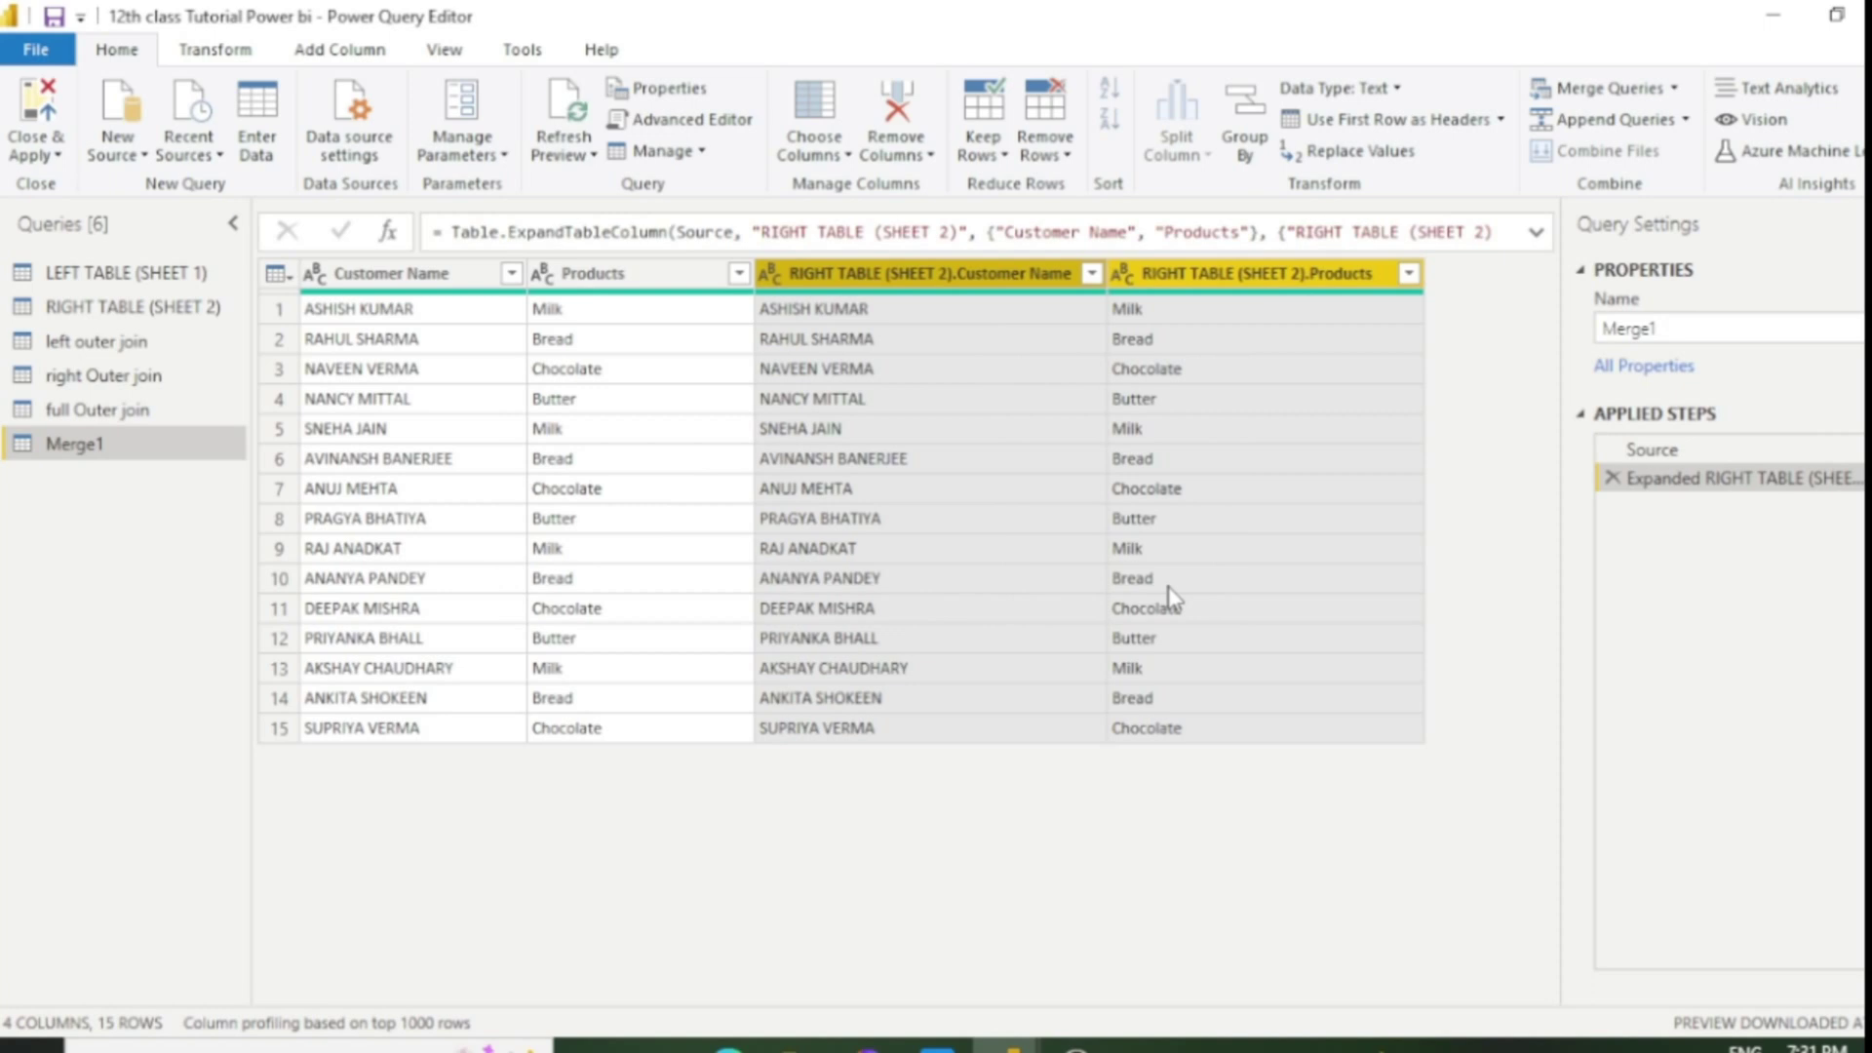
pyautogui.doubleClick(136, 446)
pyautogui.write('inner Joins')
pyautogui.press('Return')
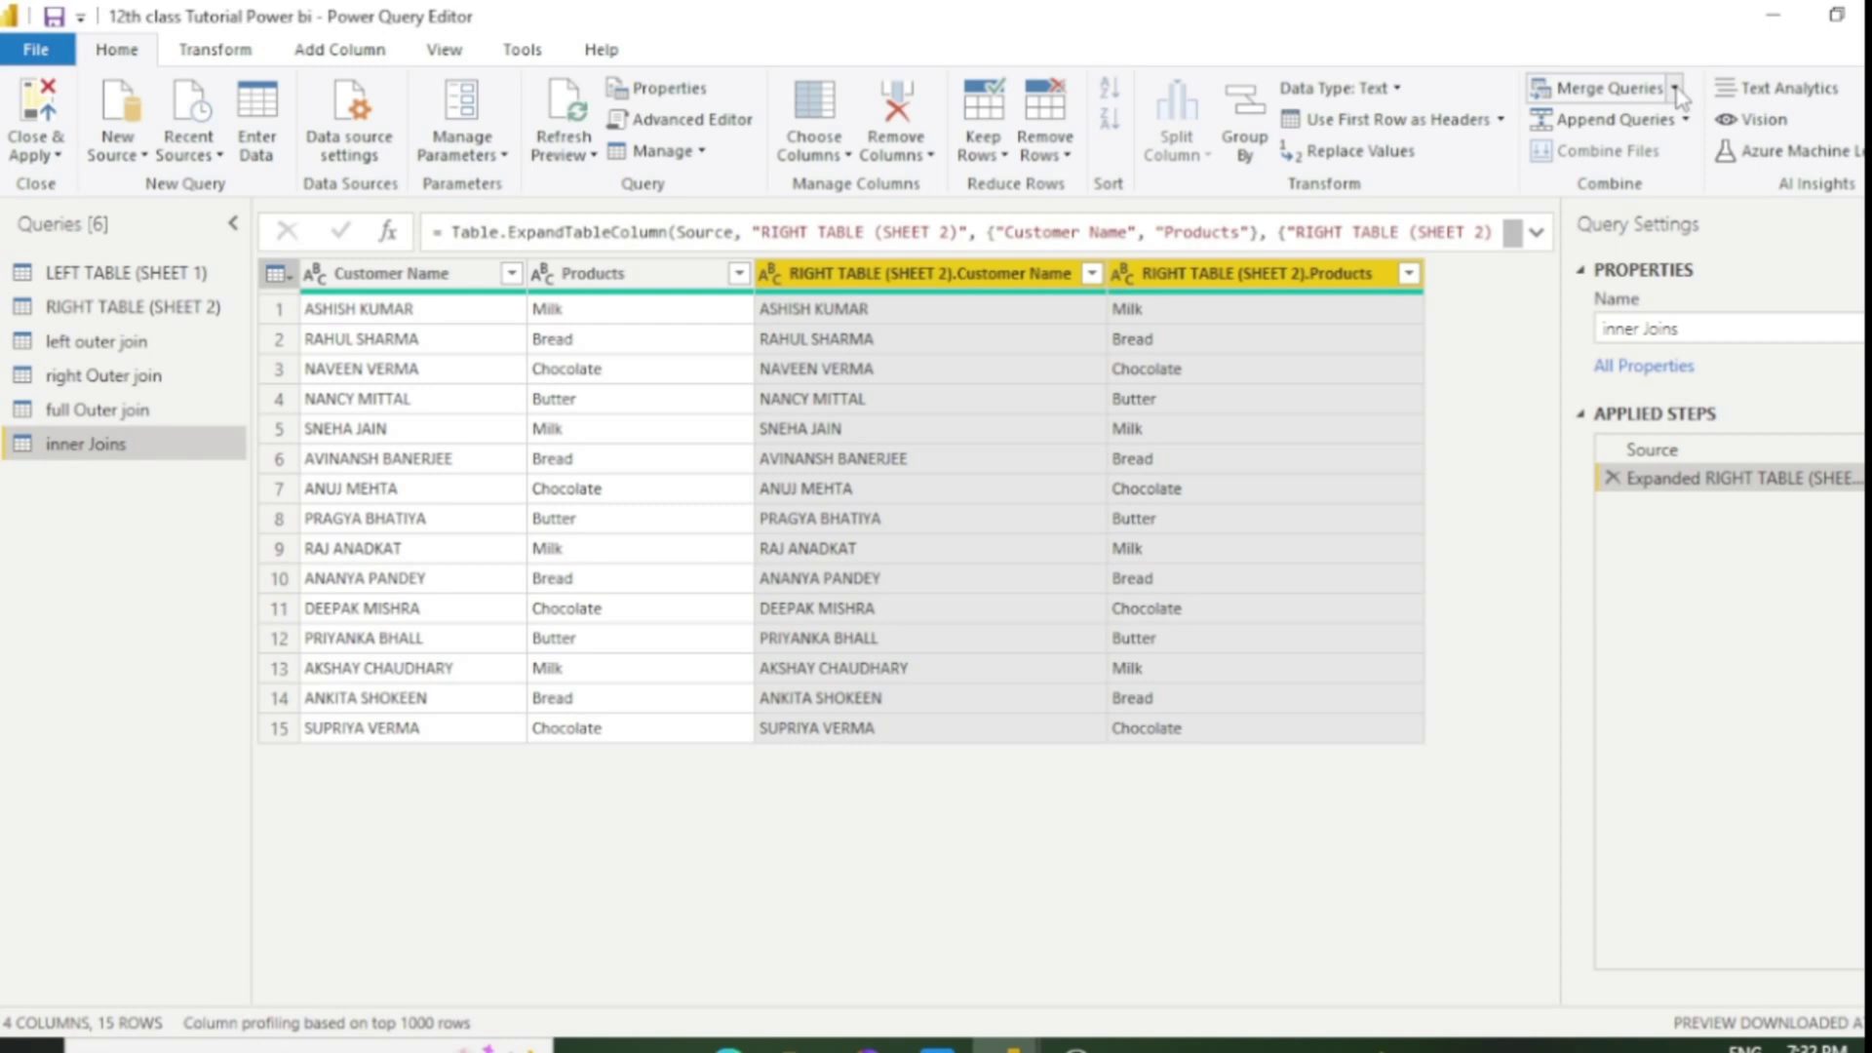
# Create a new merged query from LEFT TABLE (SHEET 1) and RIGHT TABLE (SHEET 2), matching on Customer Name with a Left Anti join.
pyautogui.click(1675, 89)
pyautogui.click(1657, 152)
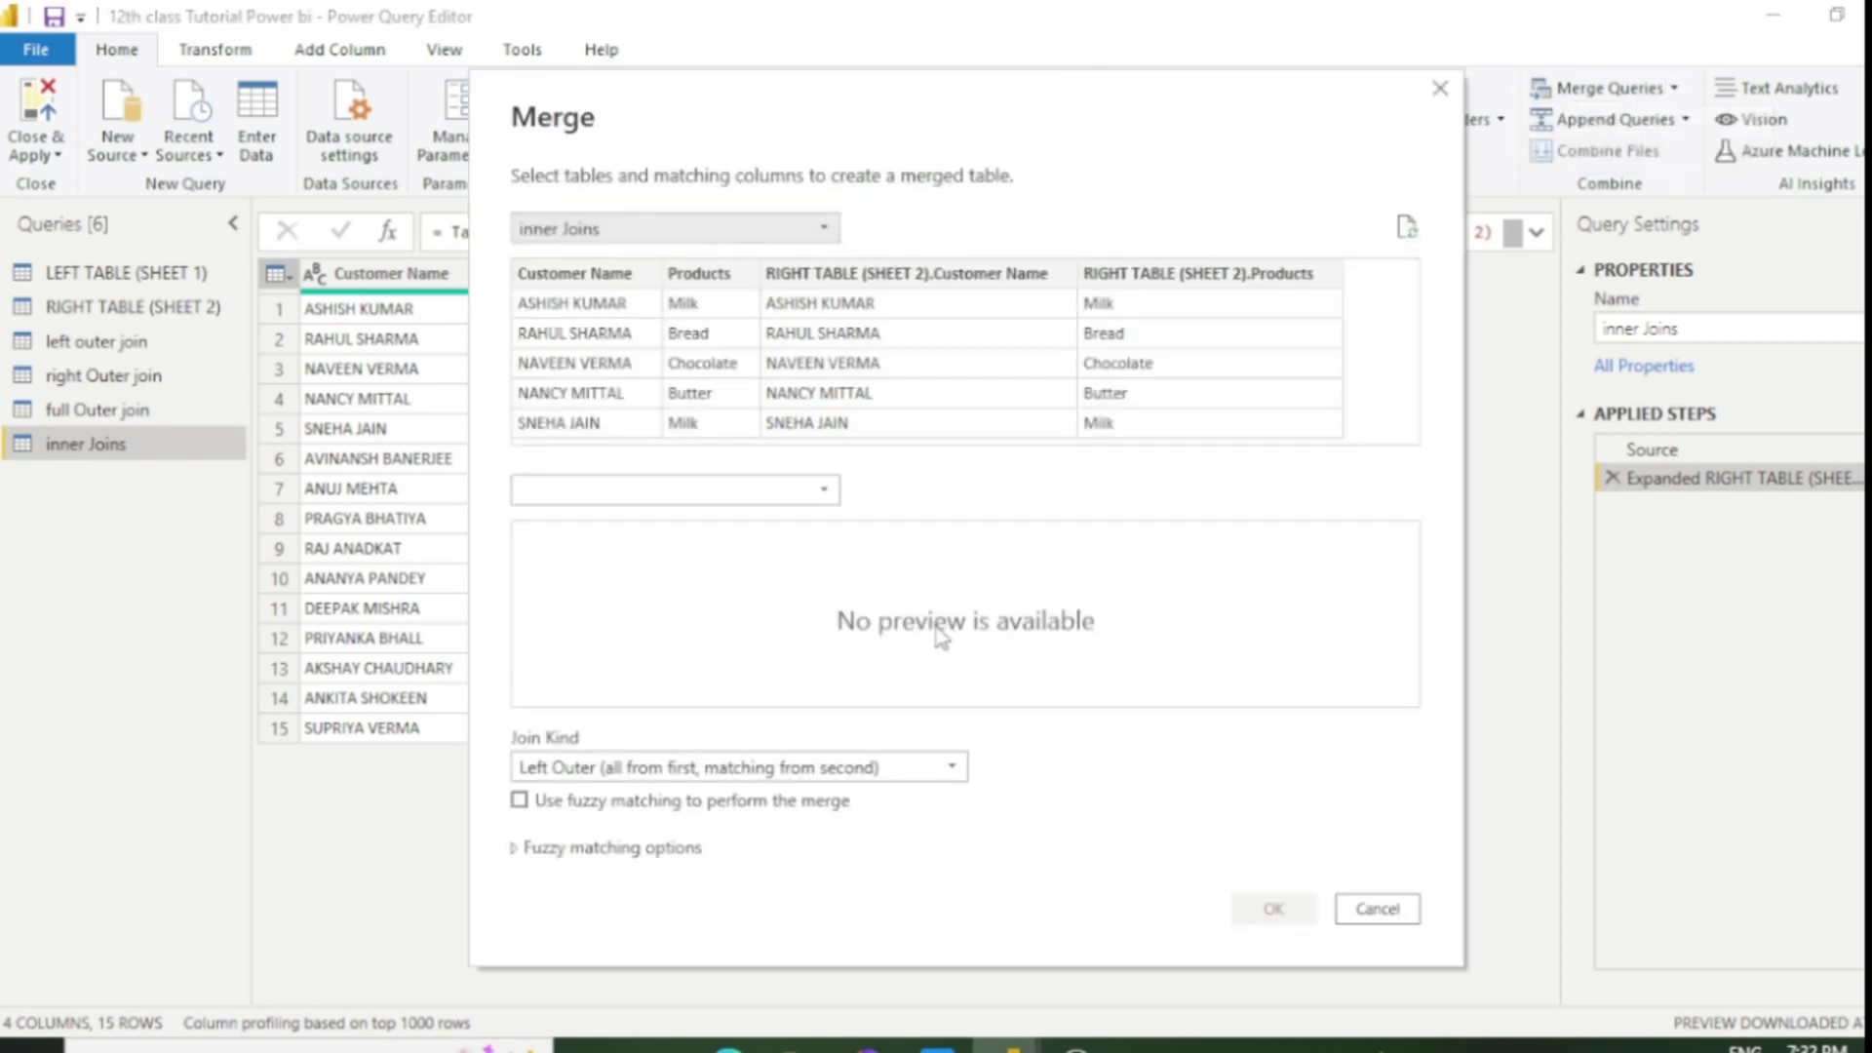
pyautogui.click(917, 767)
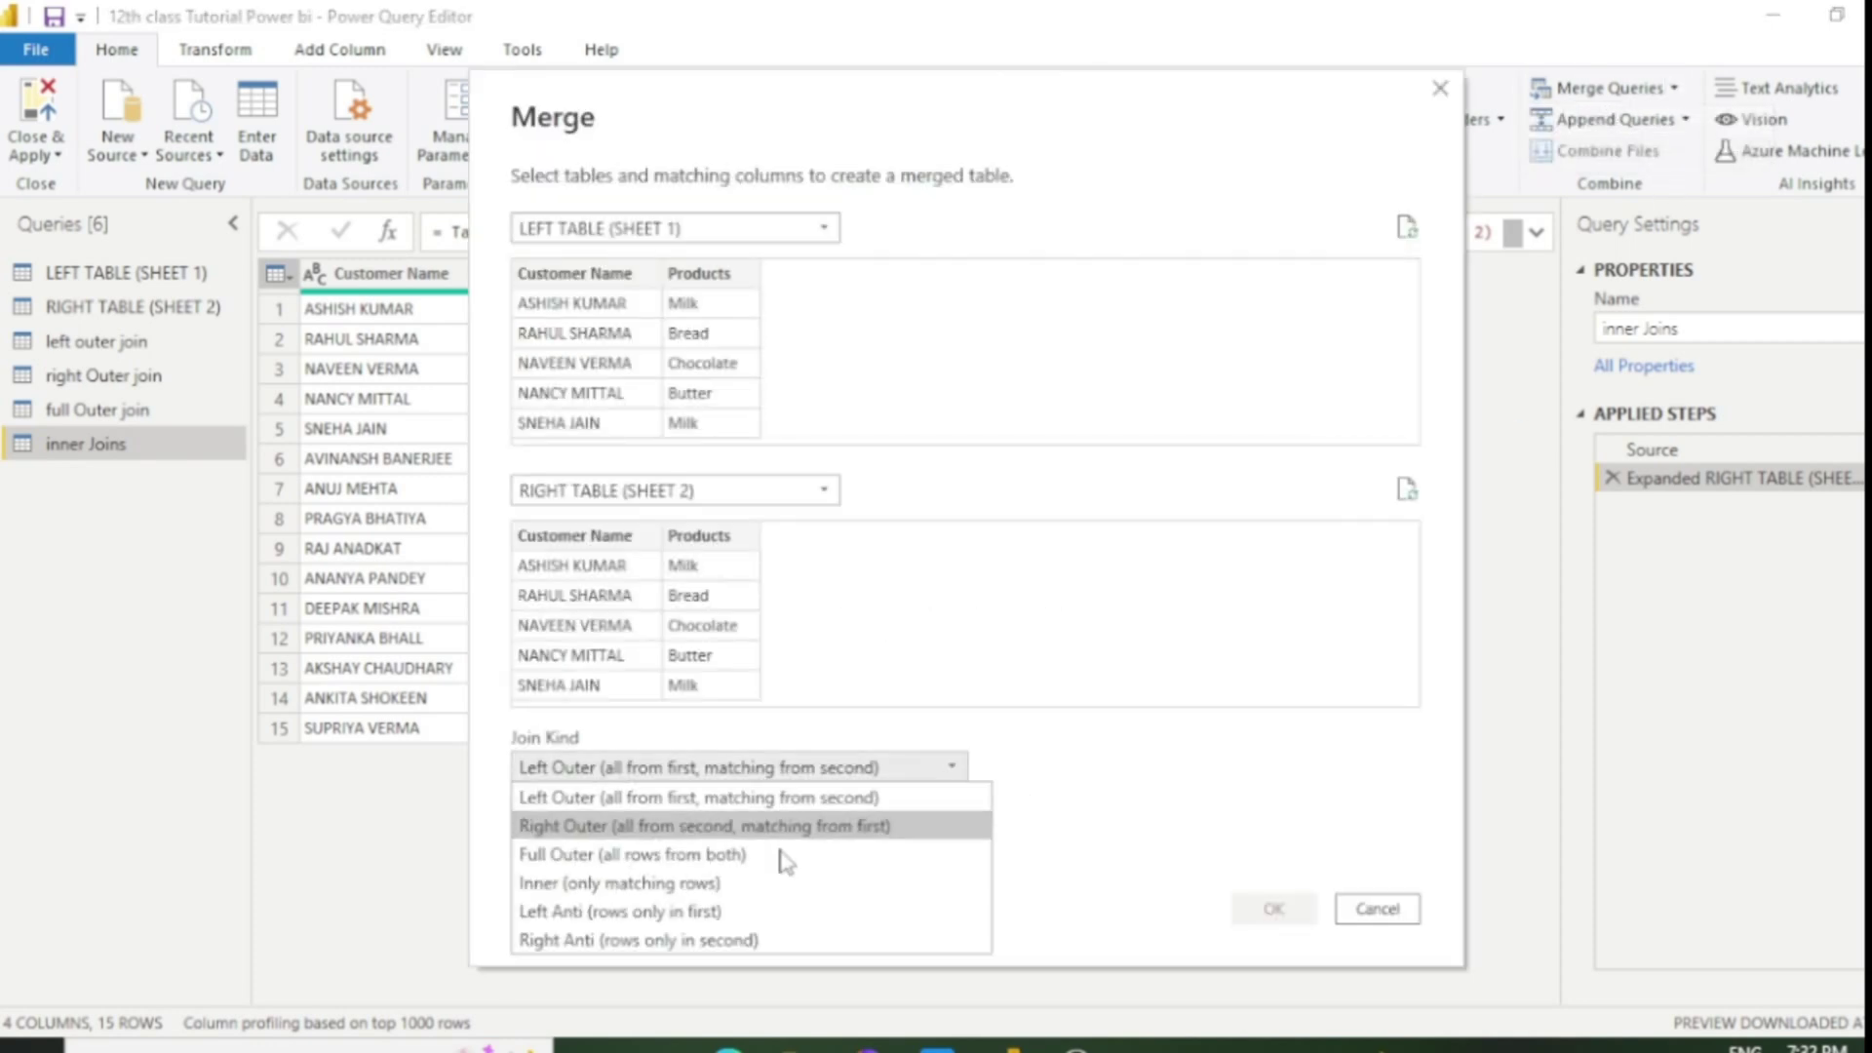
pyautogui.click(705, 911)
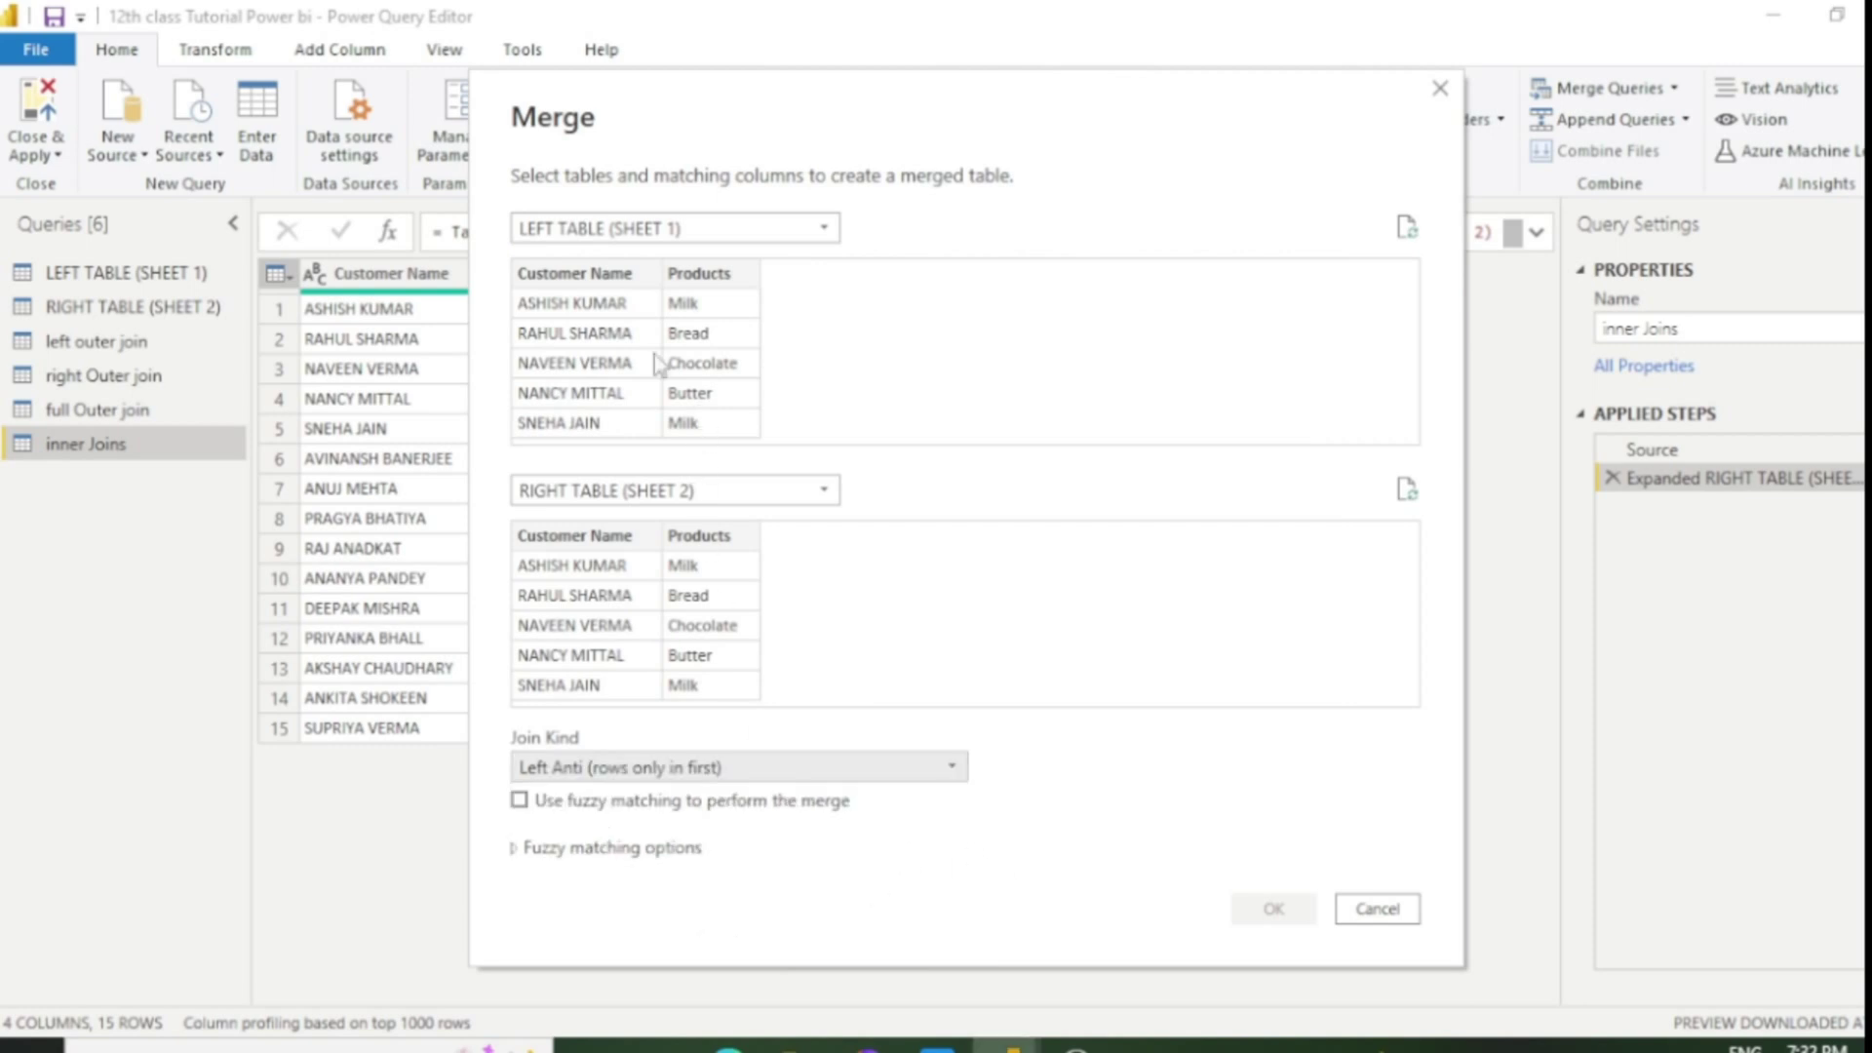
pyautogui.click(586, 277)
pyautogui.click(568, 542)
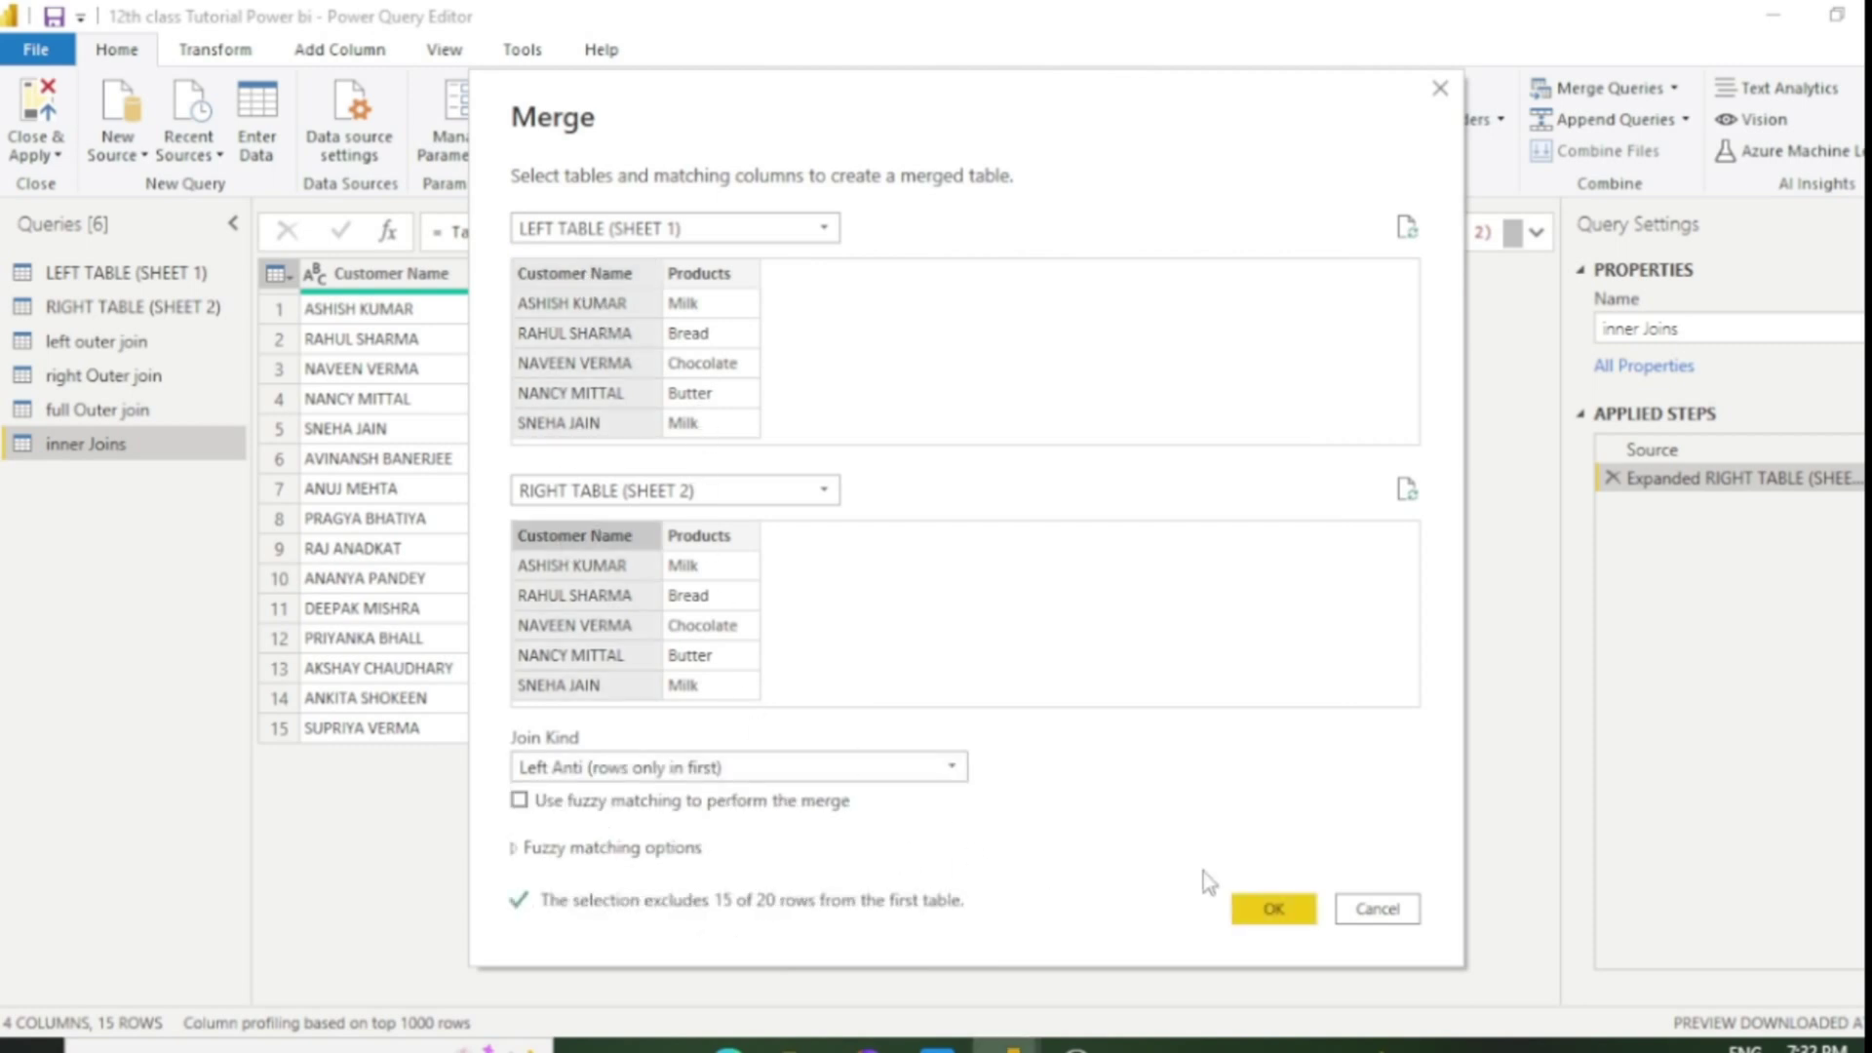
pyautogui.click(1265, 908)
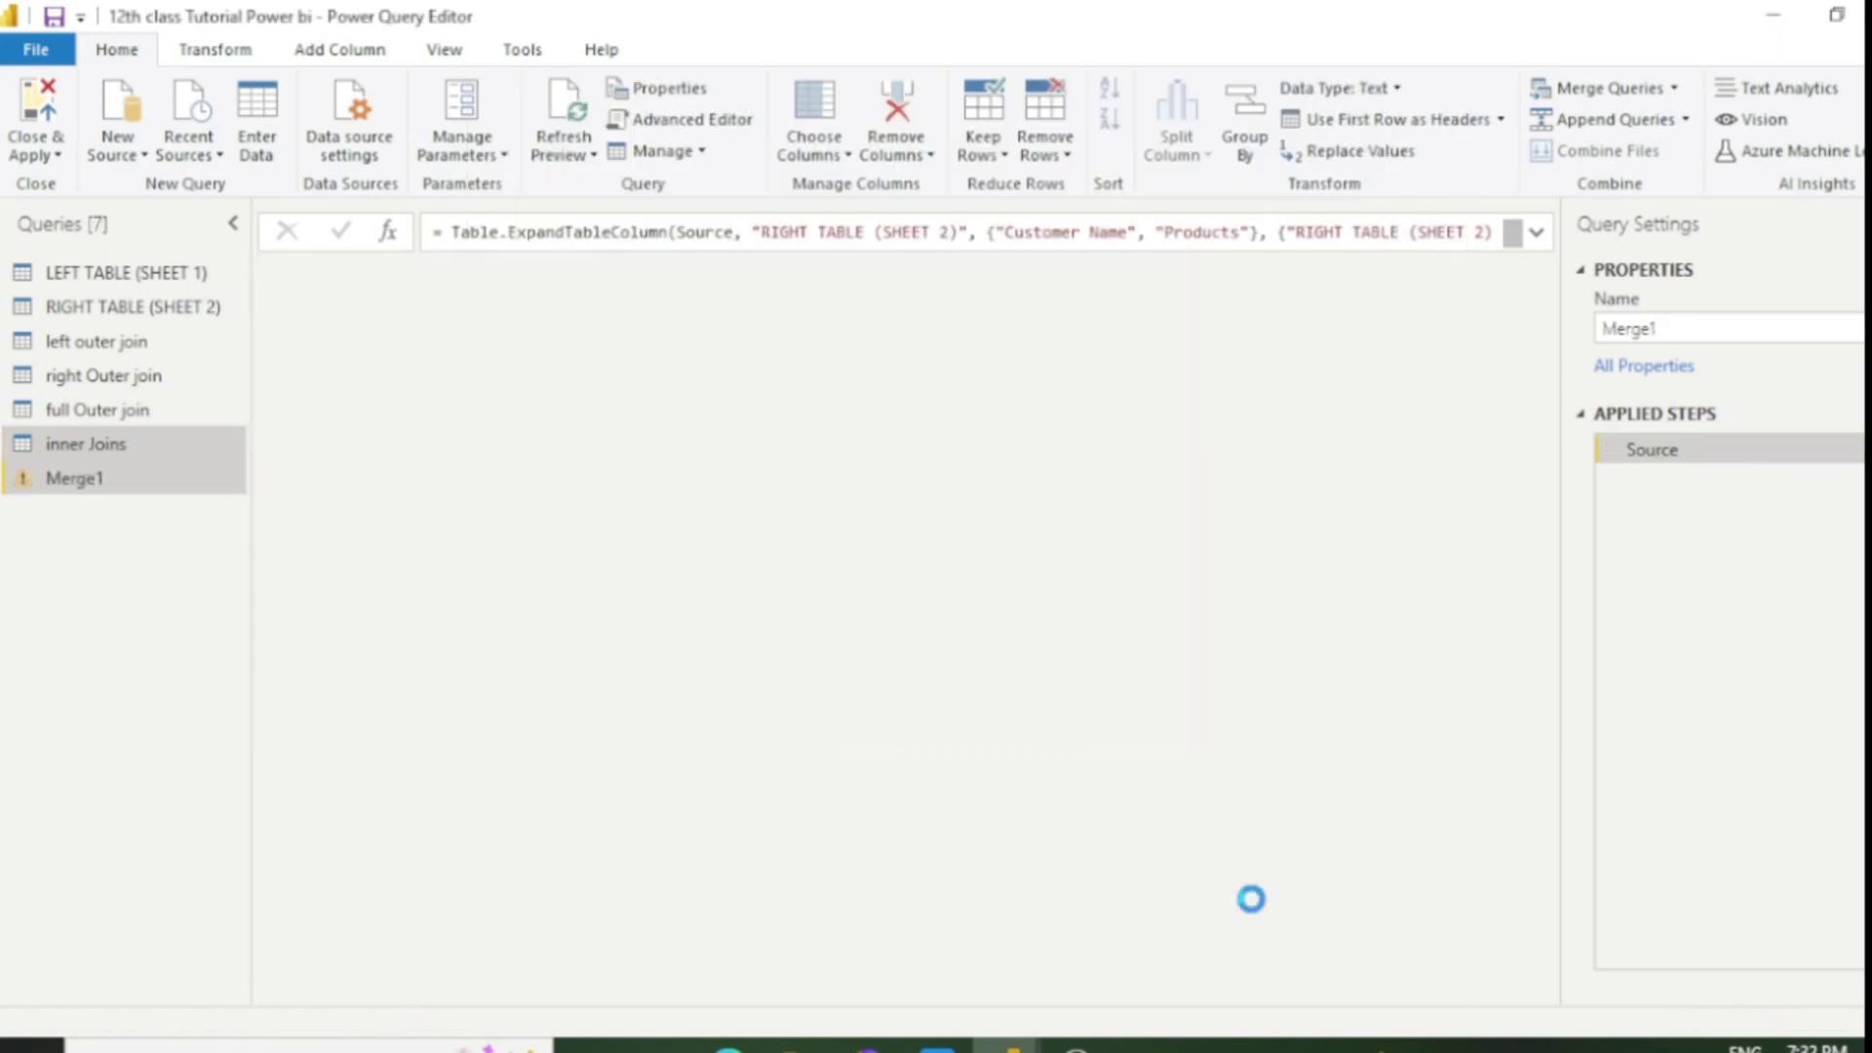
# Expand the left anti merge's nested right table into Customer Name and Products, and rename the query as "left anti join".
pyautogui.click(995, 278)
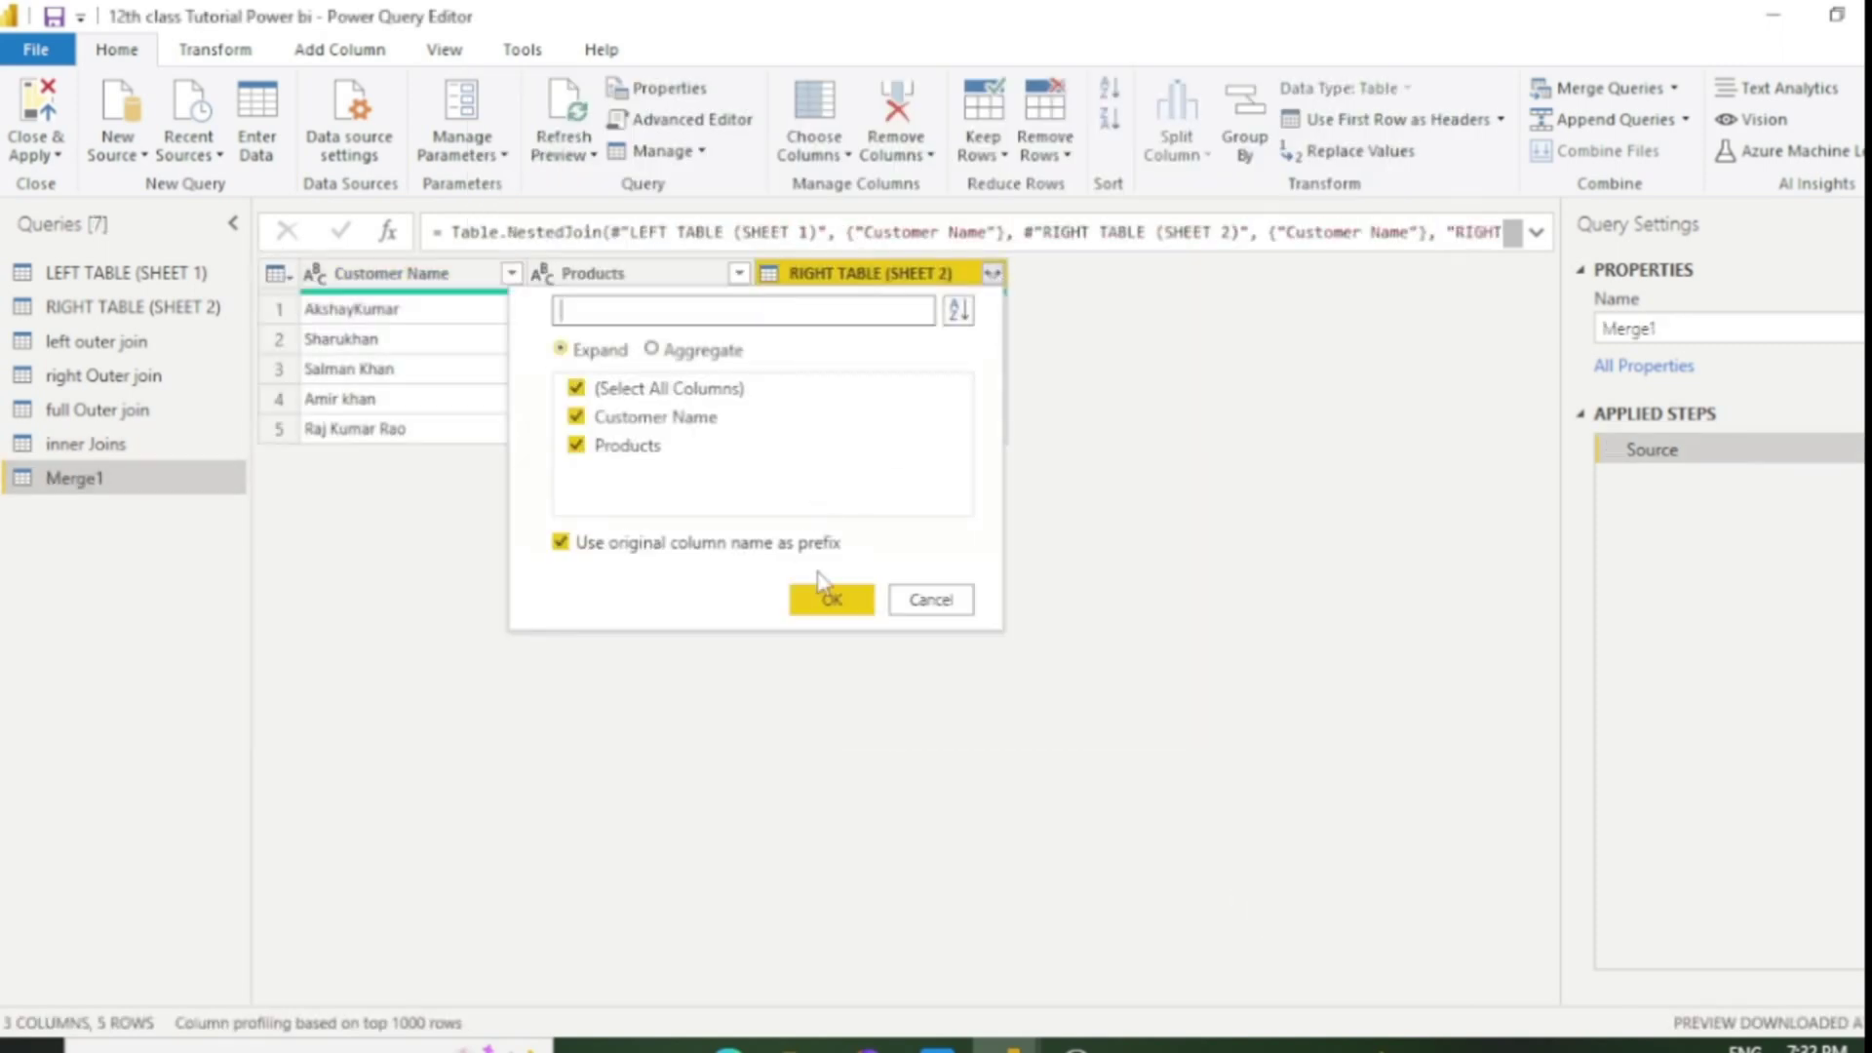
pyautogui.click(832, 598)
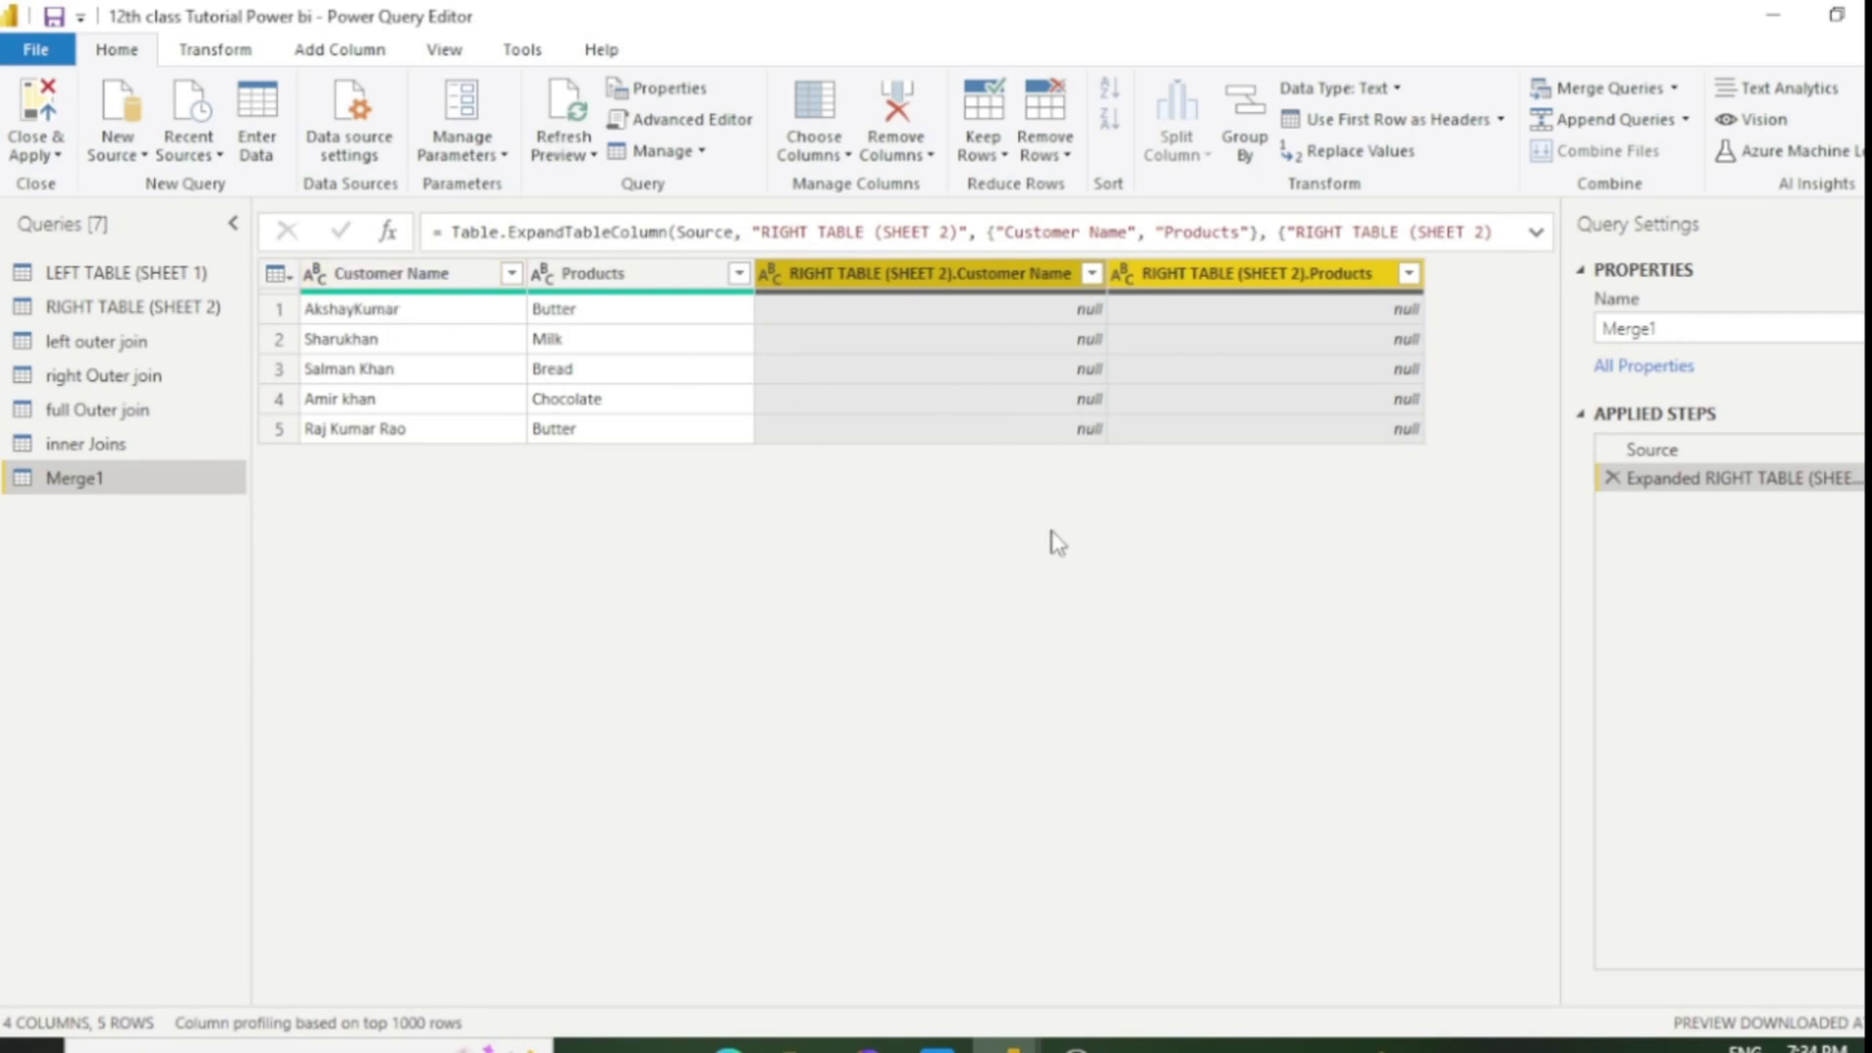
pyautogui.doubleClick(125, 482)
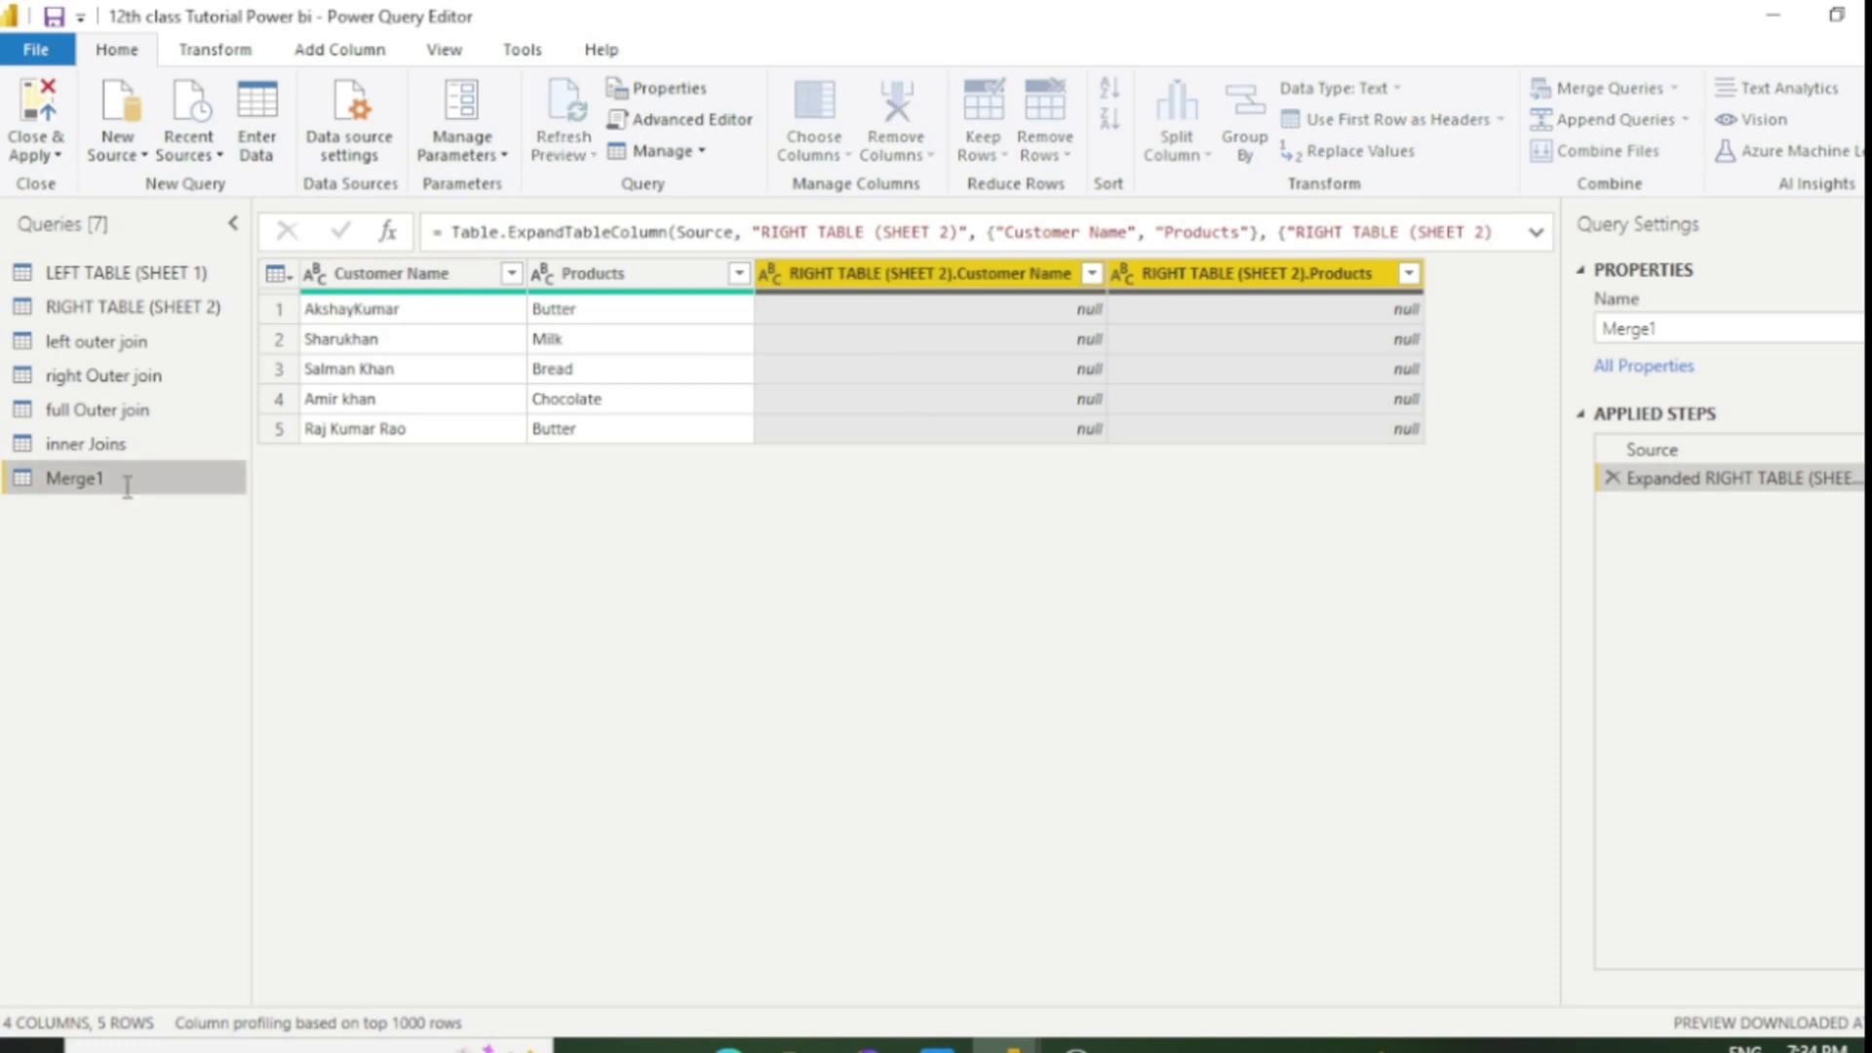
pyautogui.write('left anti join')
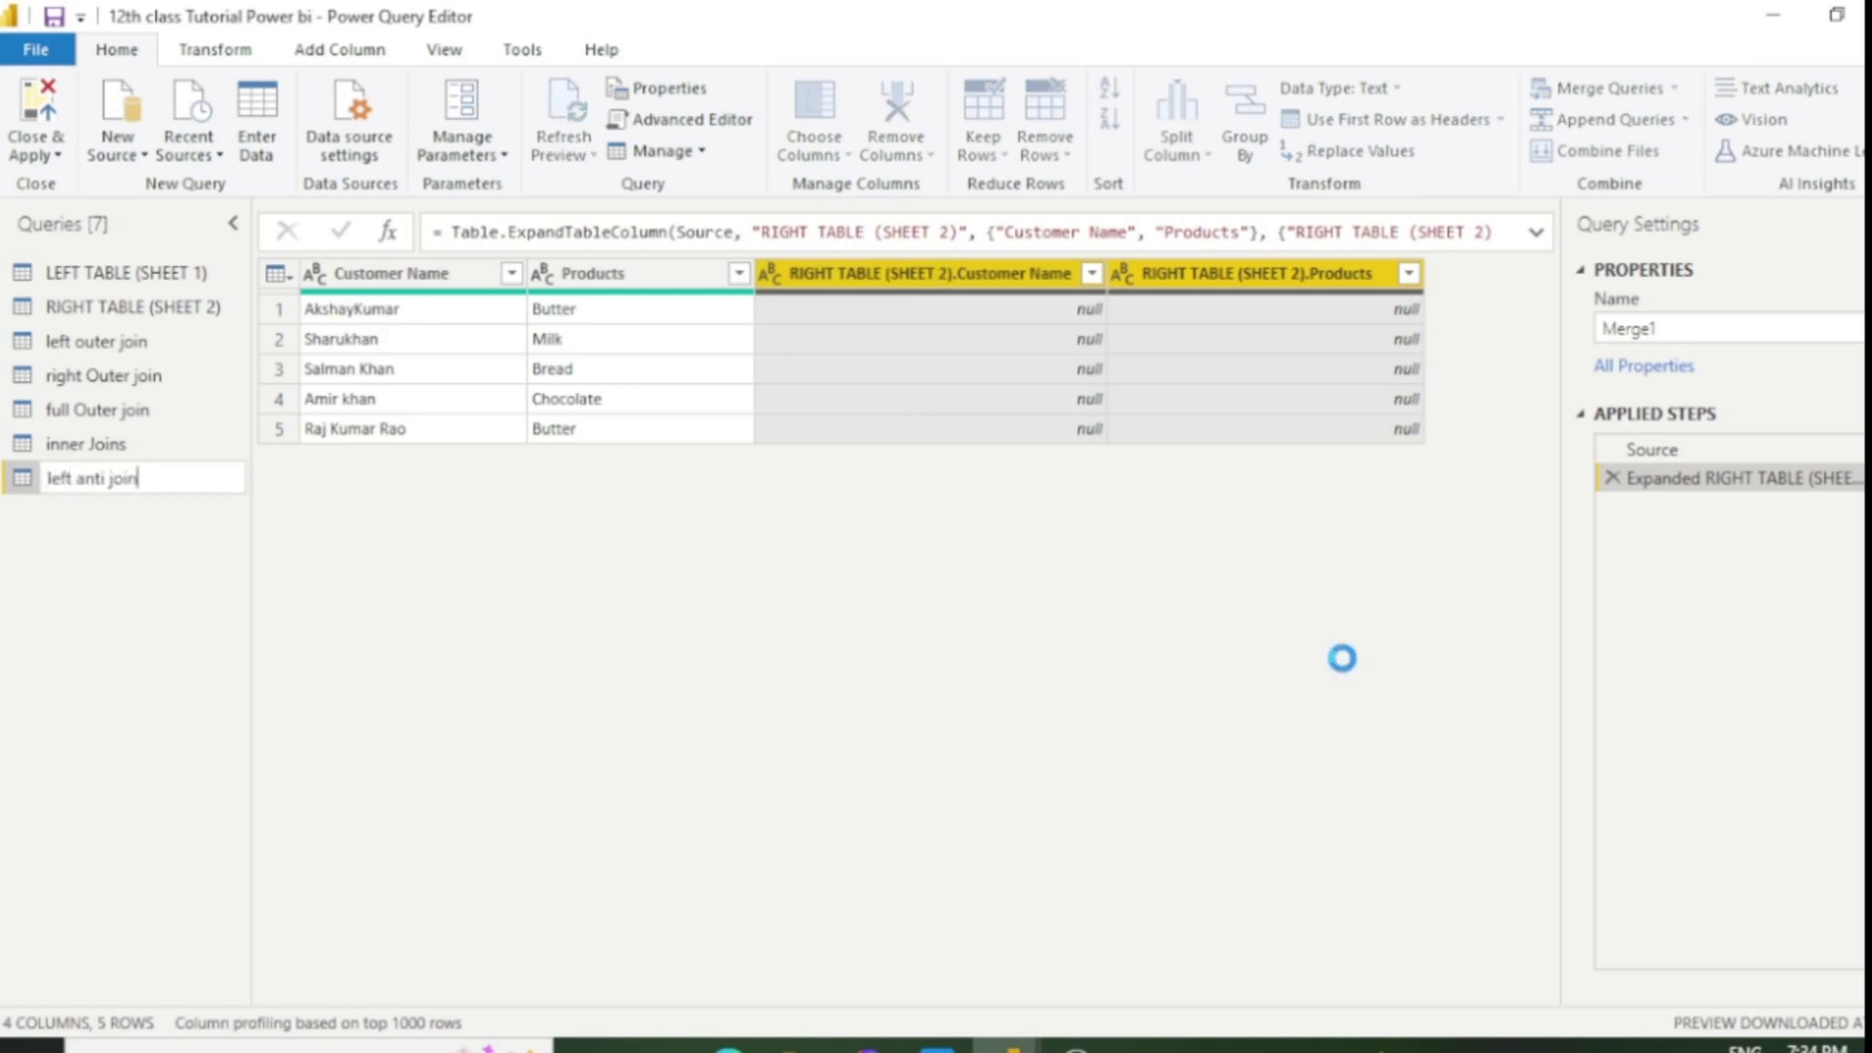
pyautogui.press('Return')
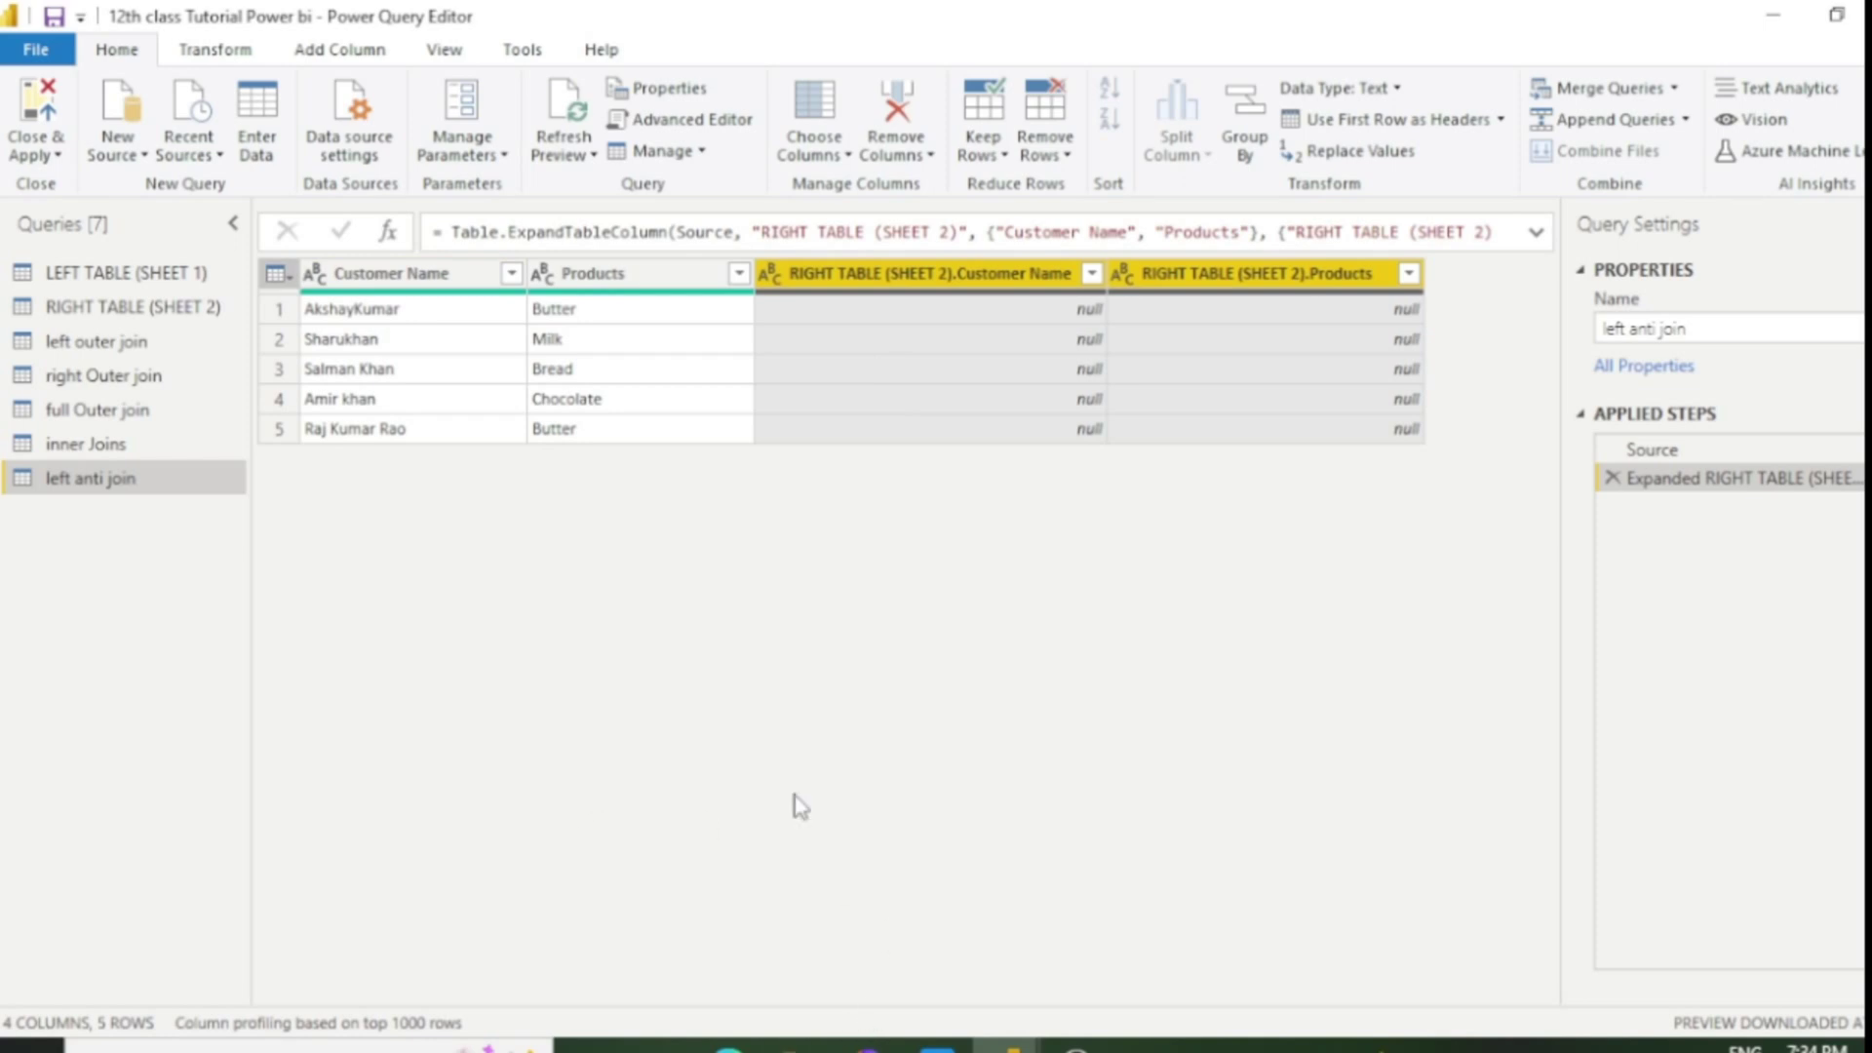
# Create a new merged query from LEFT TABLE (SHEET 1) and RIGHT TABLE (SHEET 2), matching on Customer Name with a Right Anti join.
pyautogui.click(1675, 88)
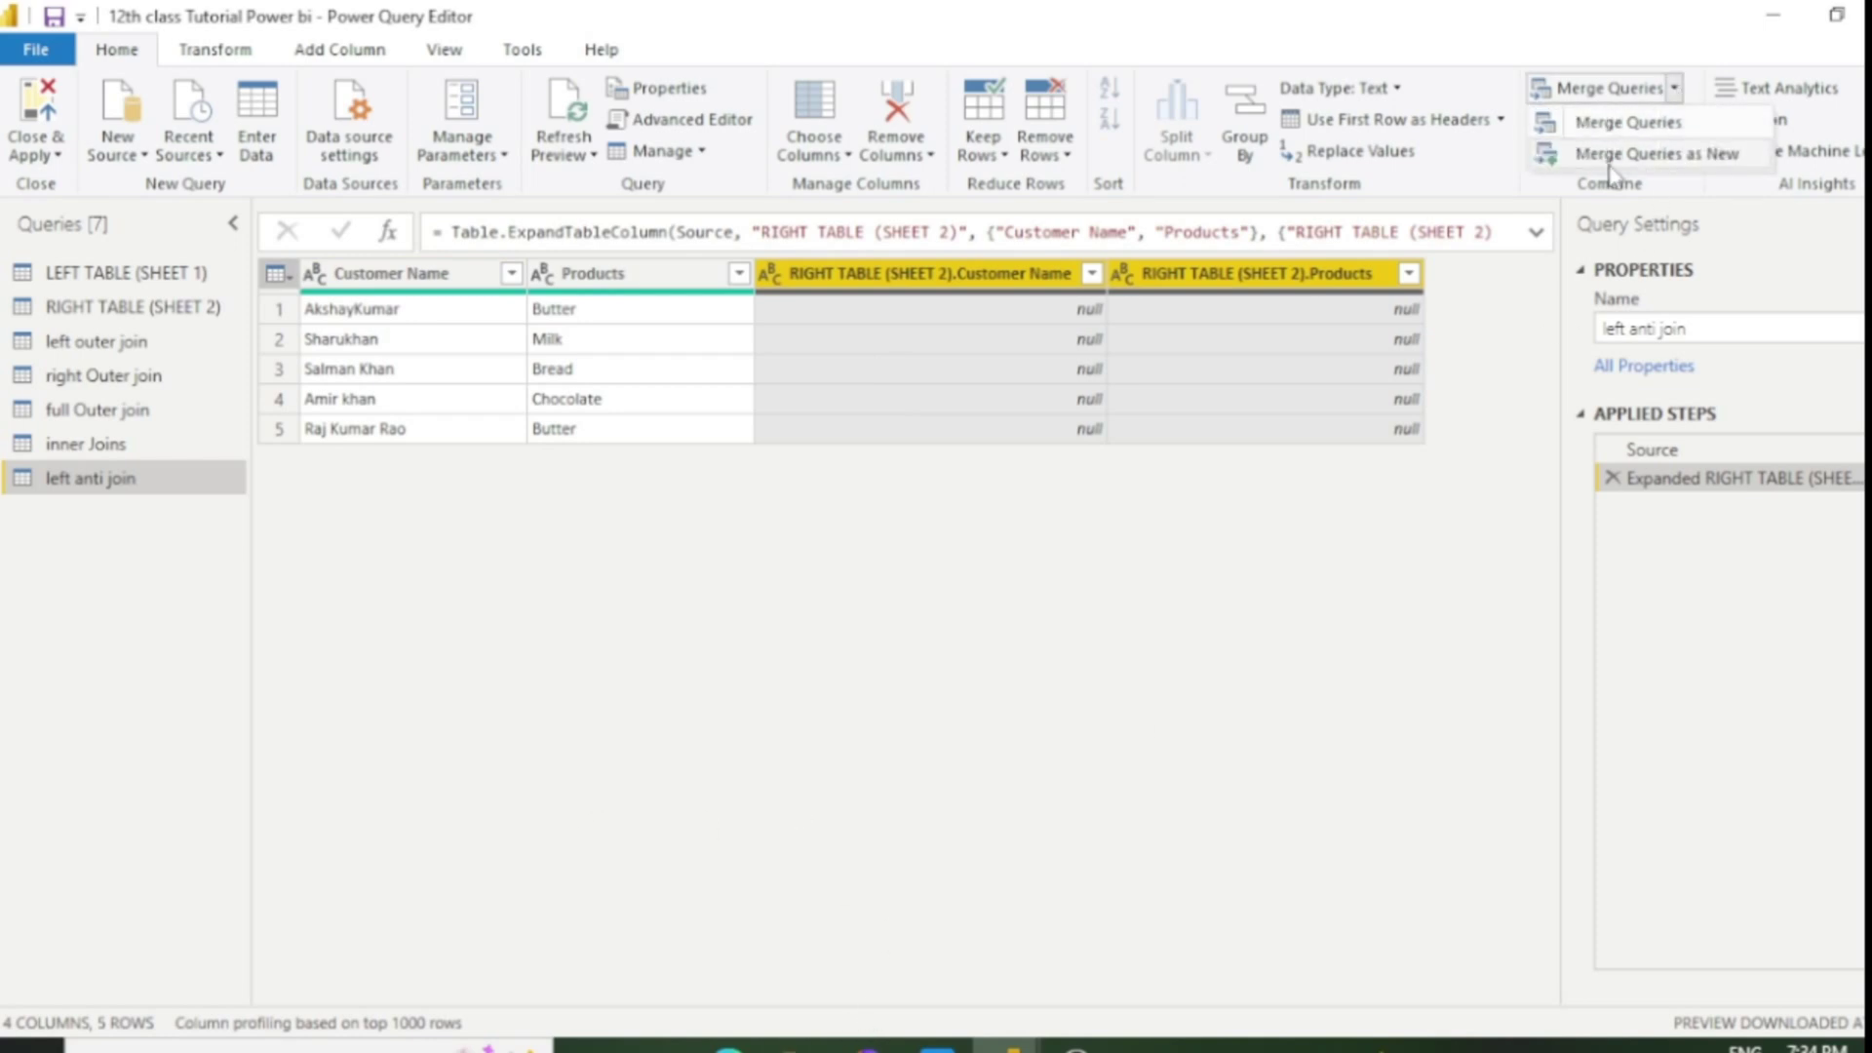
pyautogui.click(1619, 149)
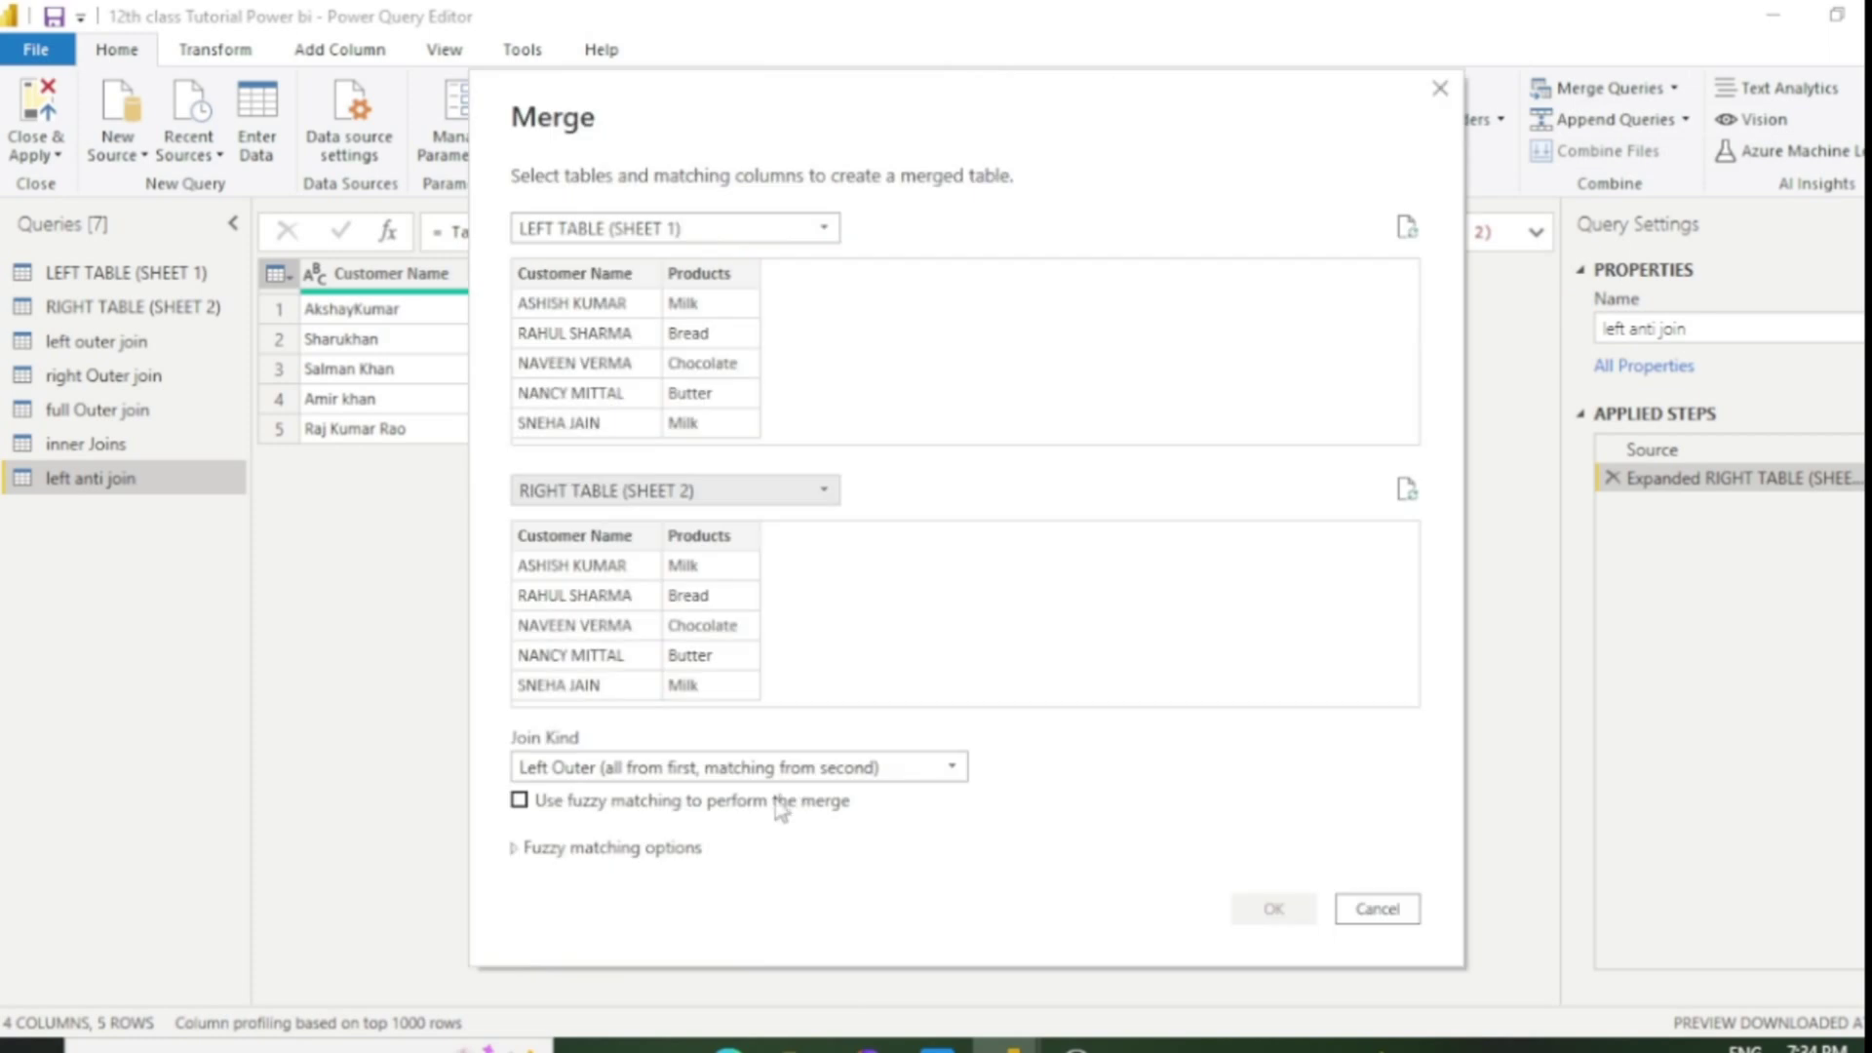
pyautogui.click(854, 771)
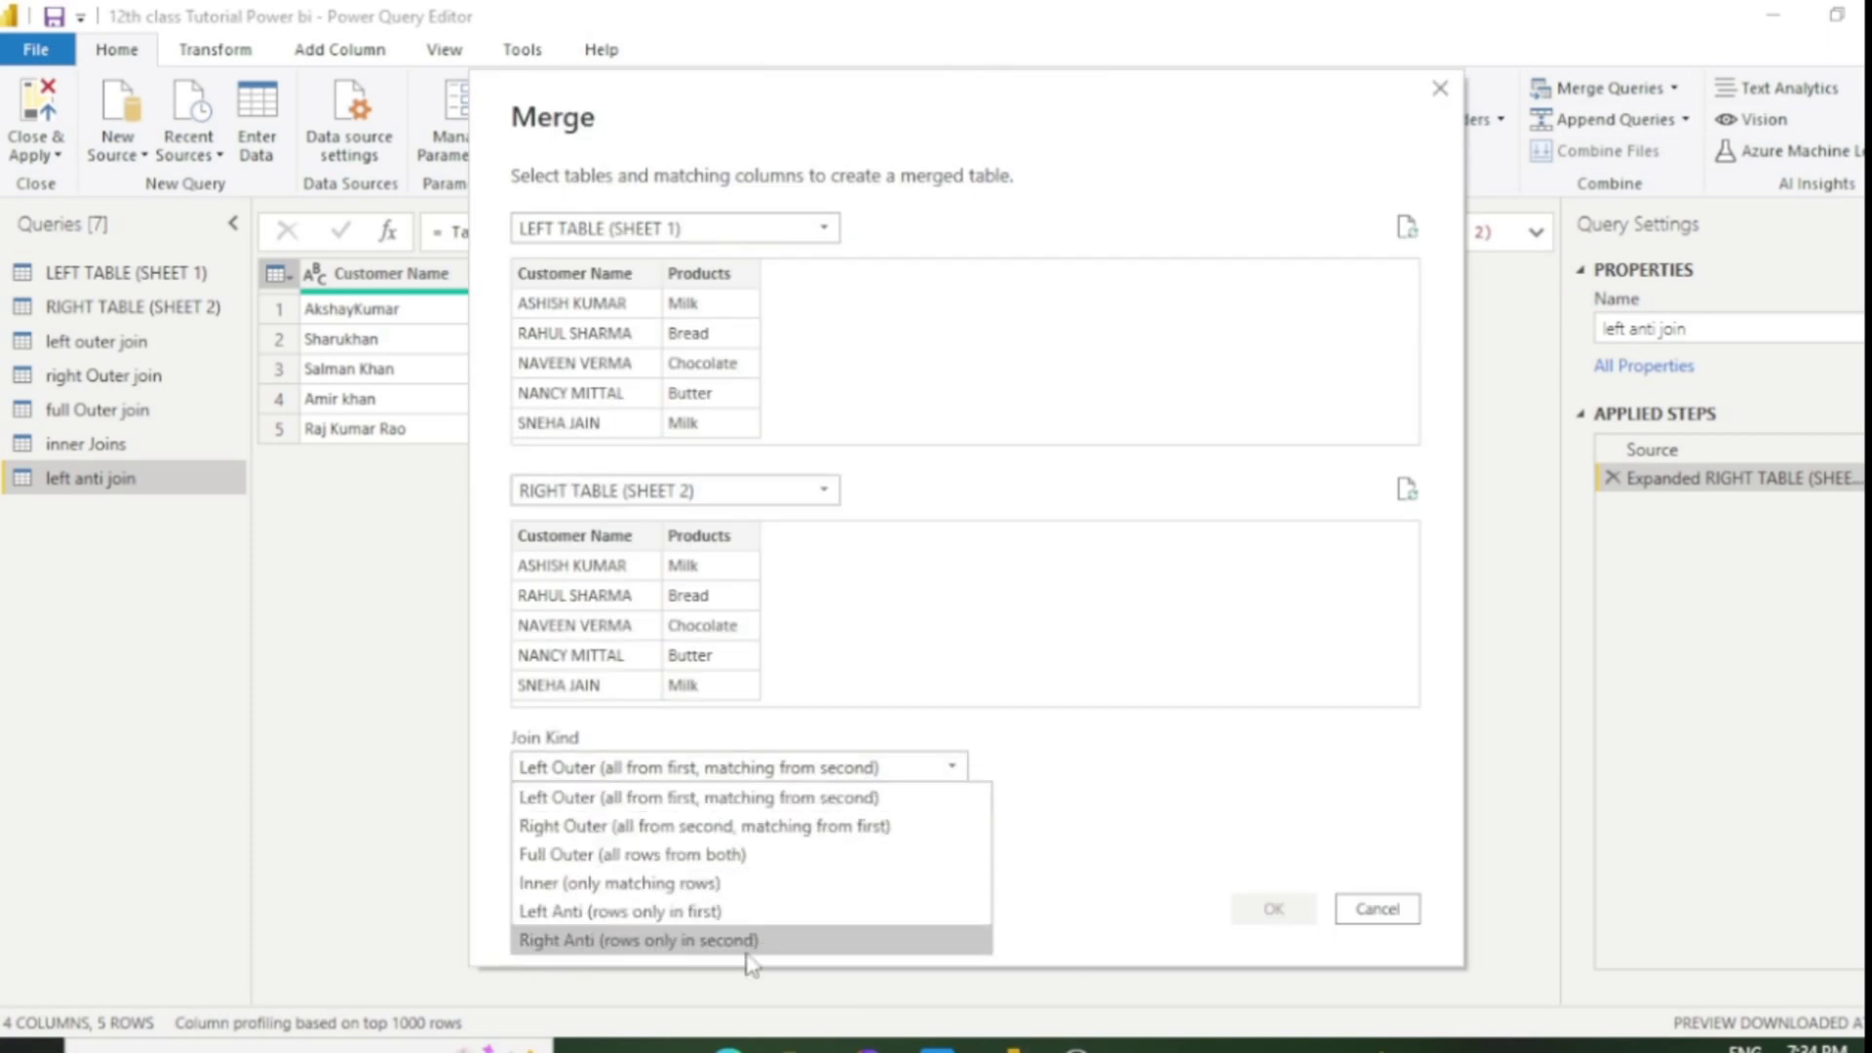
pyautogui.click(747, 951)
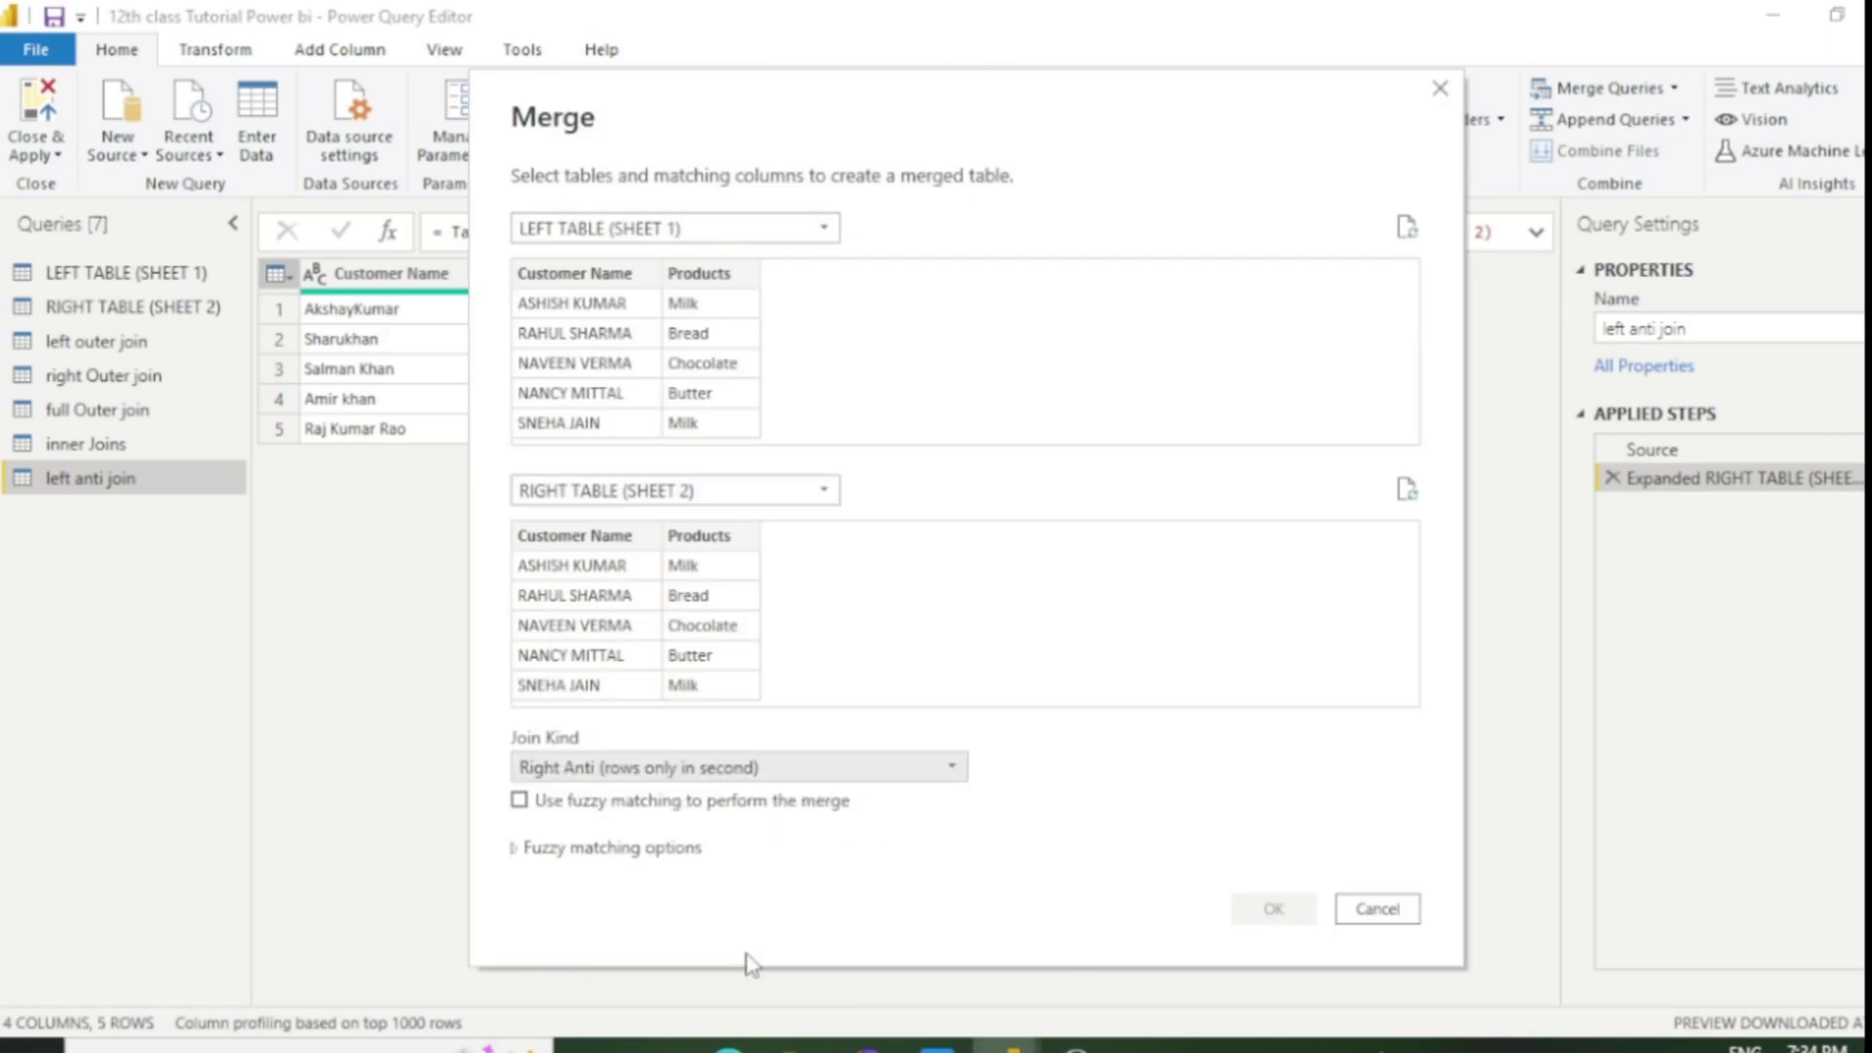
pyautogui.click(573, 276)
pyautogui.click(551, 535)
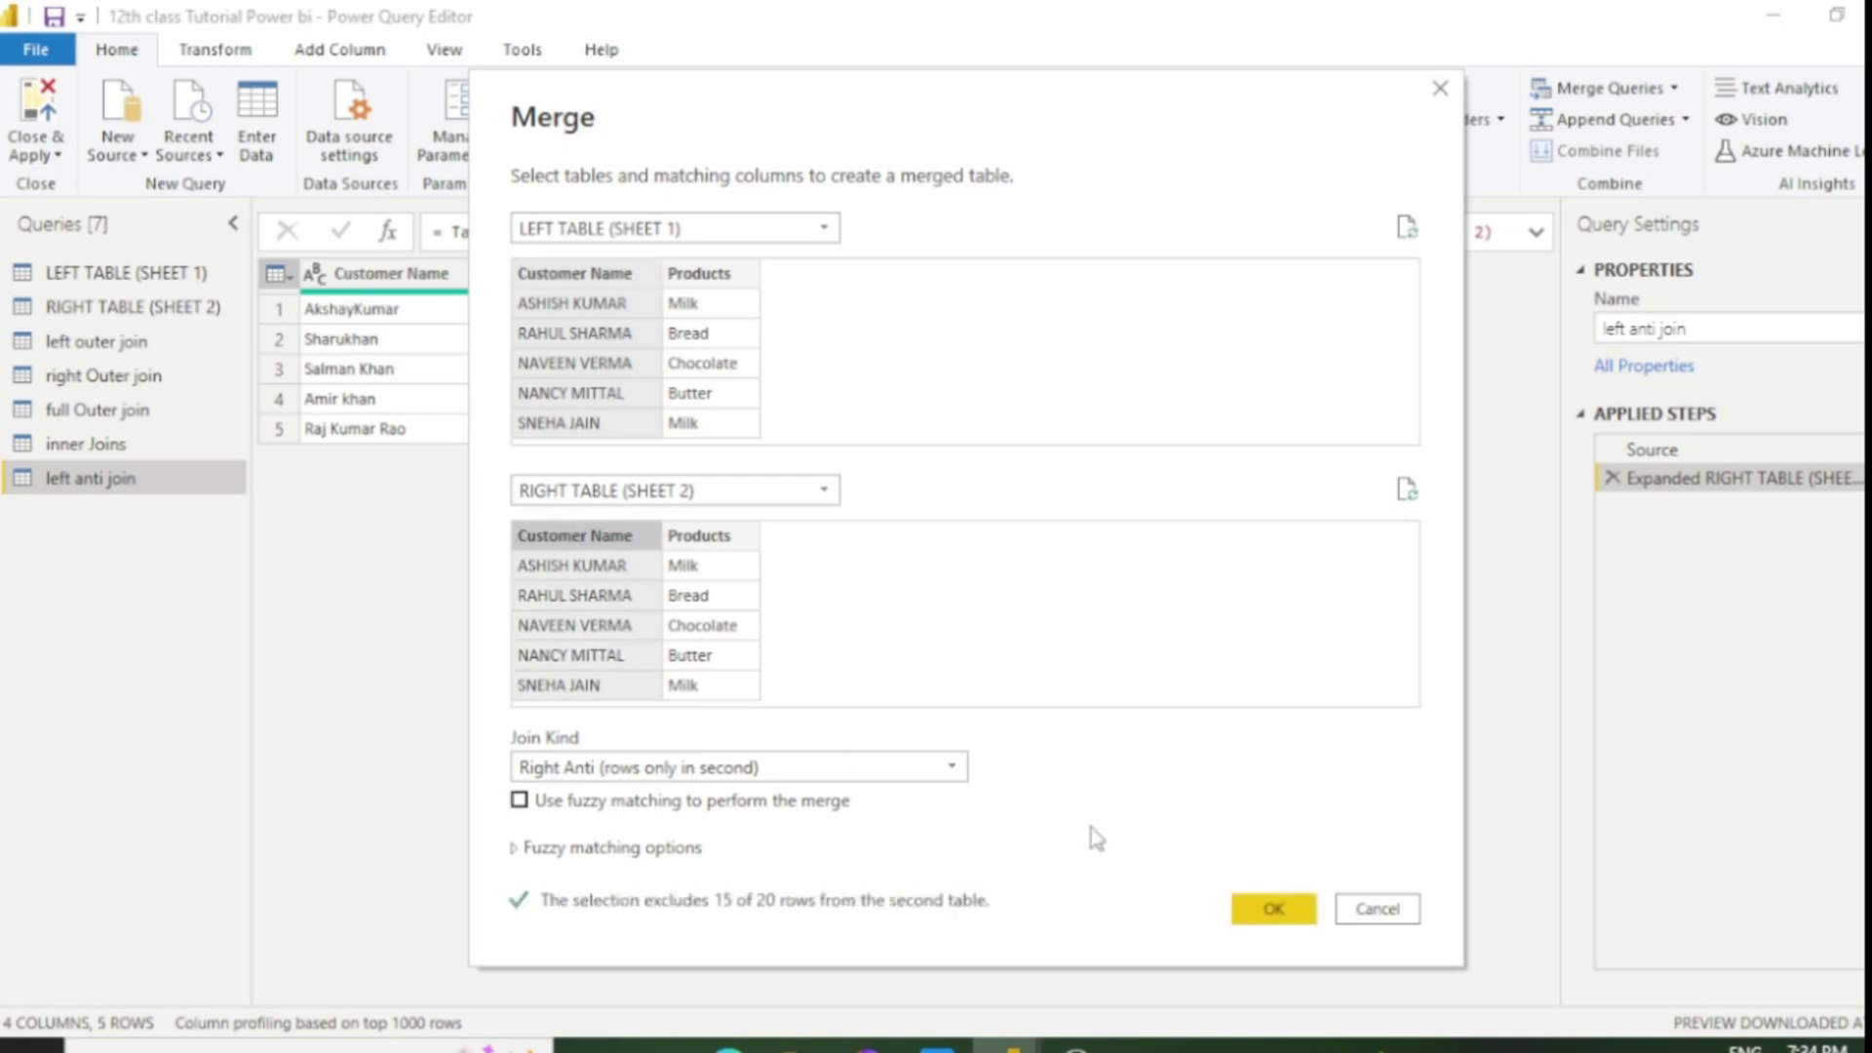
pyautogui.click(1275, 909)
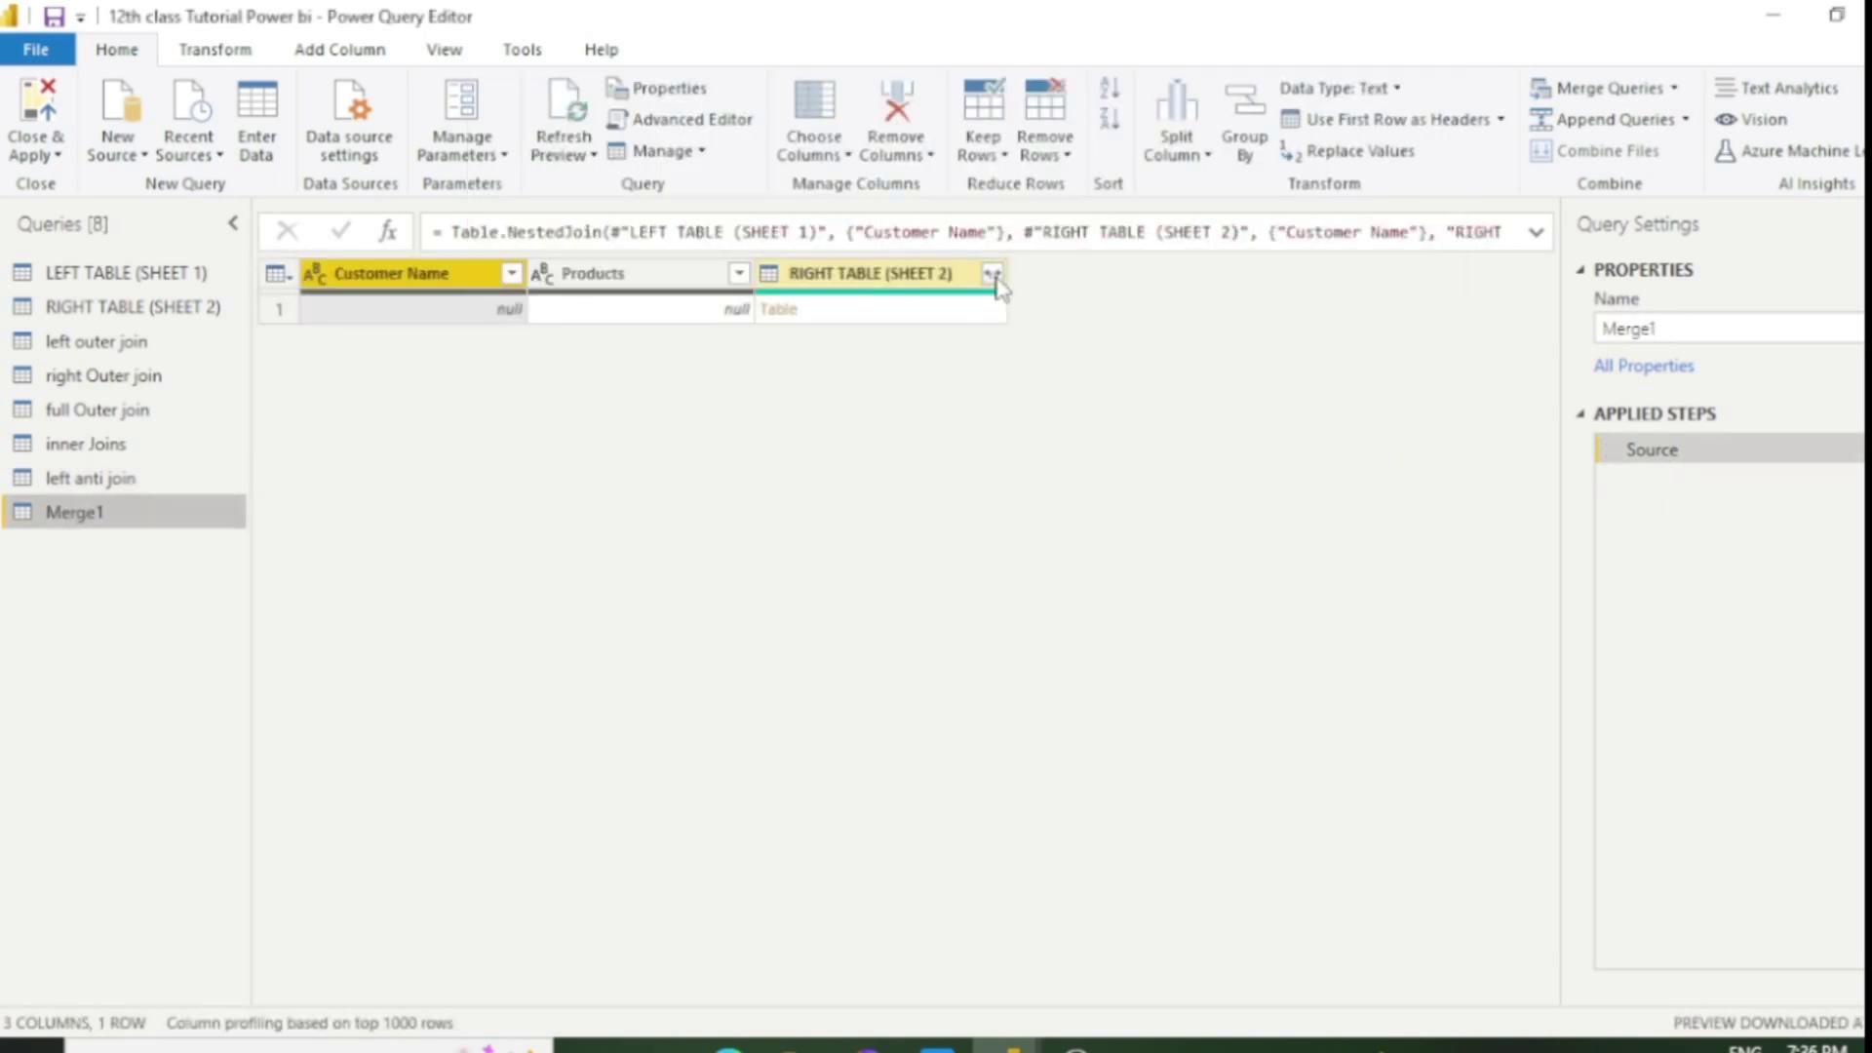
# Expand the right anti merge's nested right table into Customer Name and Products, and rename the query as "right outer".
pyautogui.click(994, 276)
pyautogui.click(838, 598)
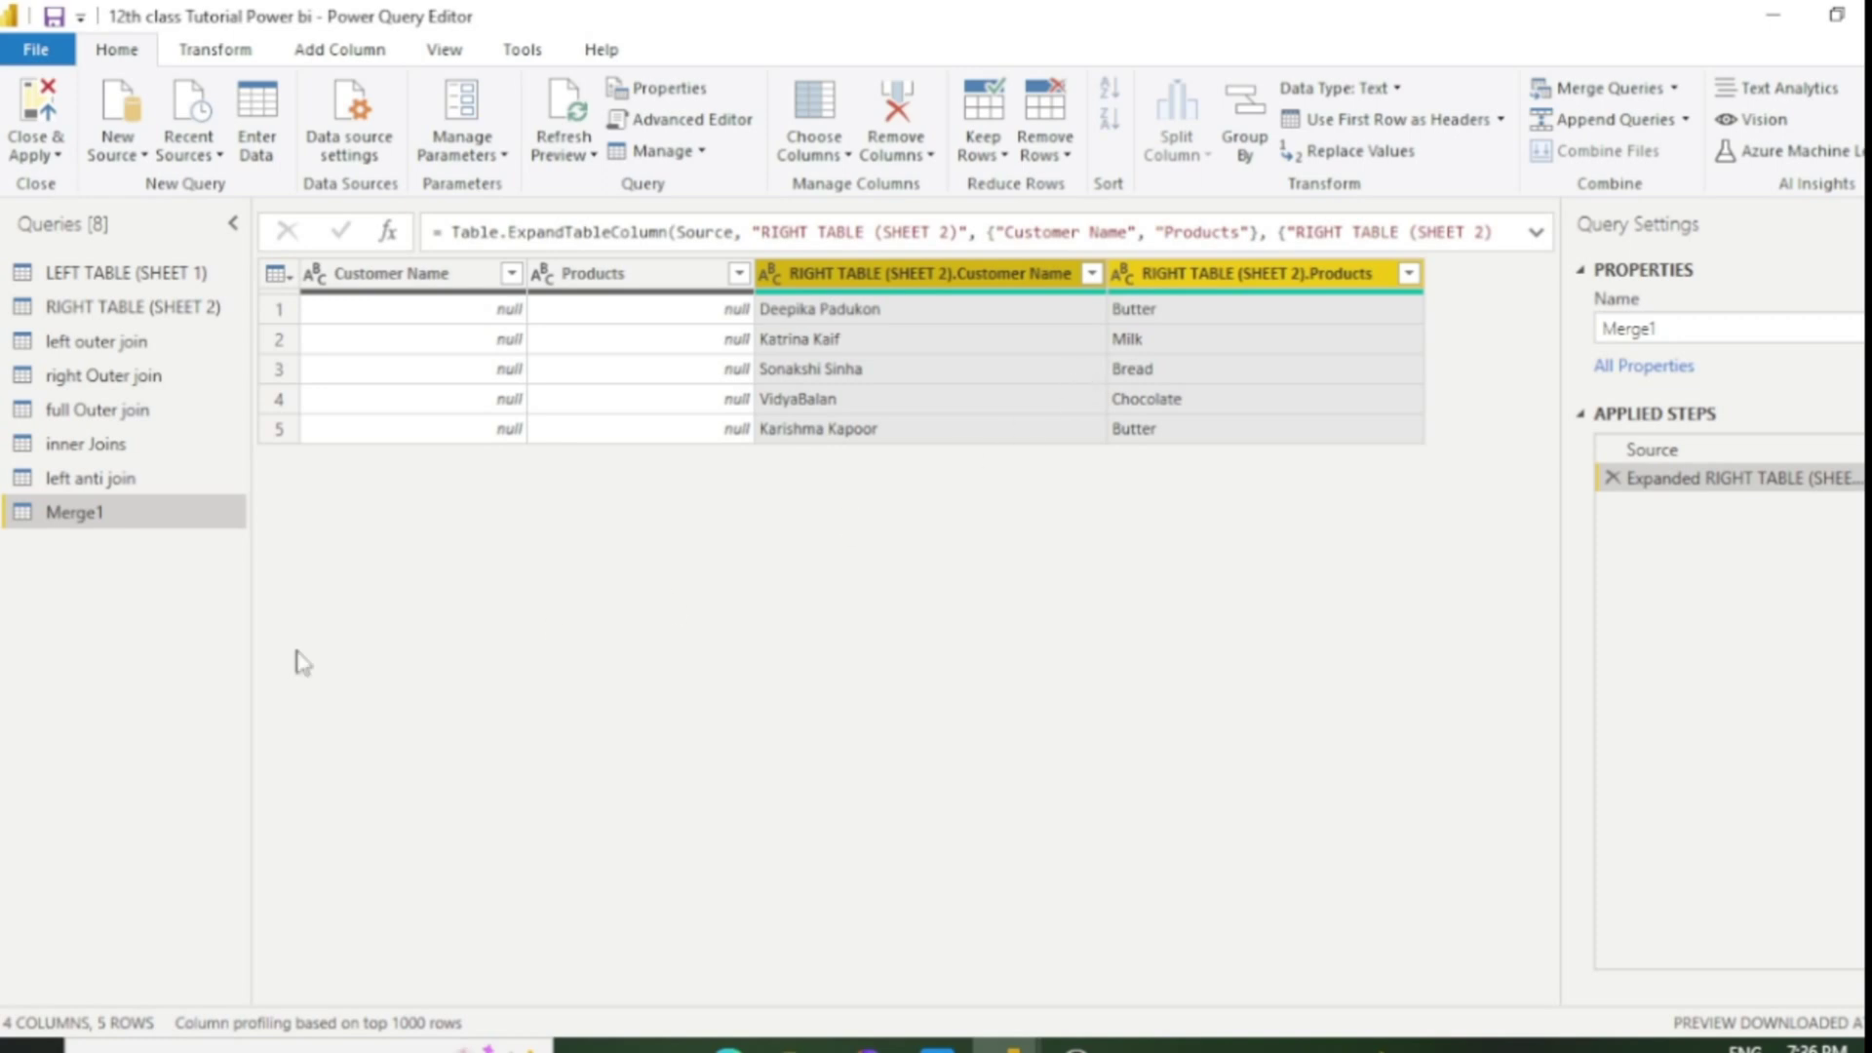
pyautogui.doubleClick(119, 517)
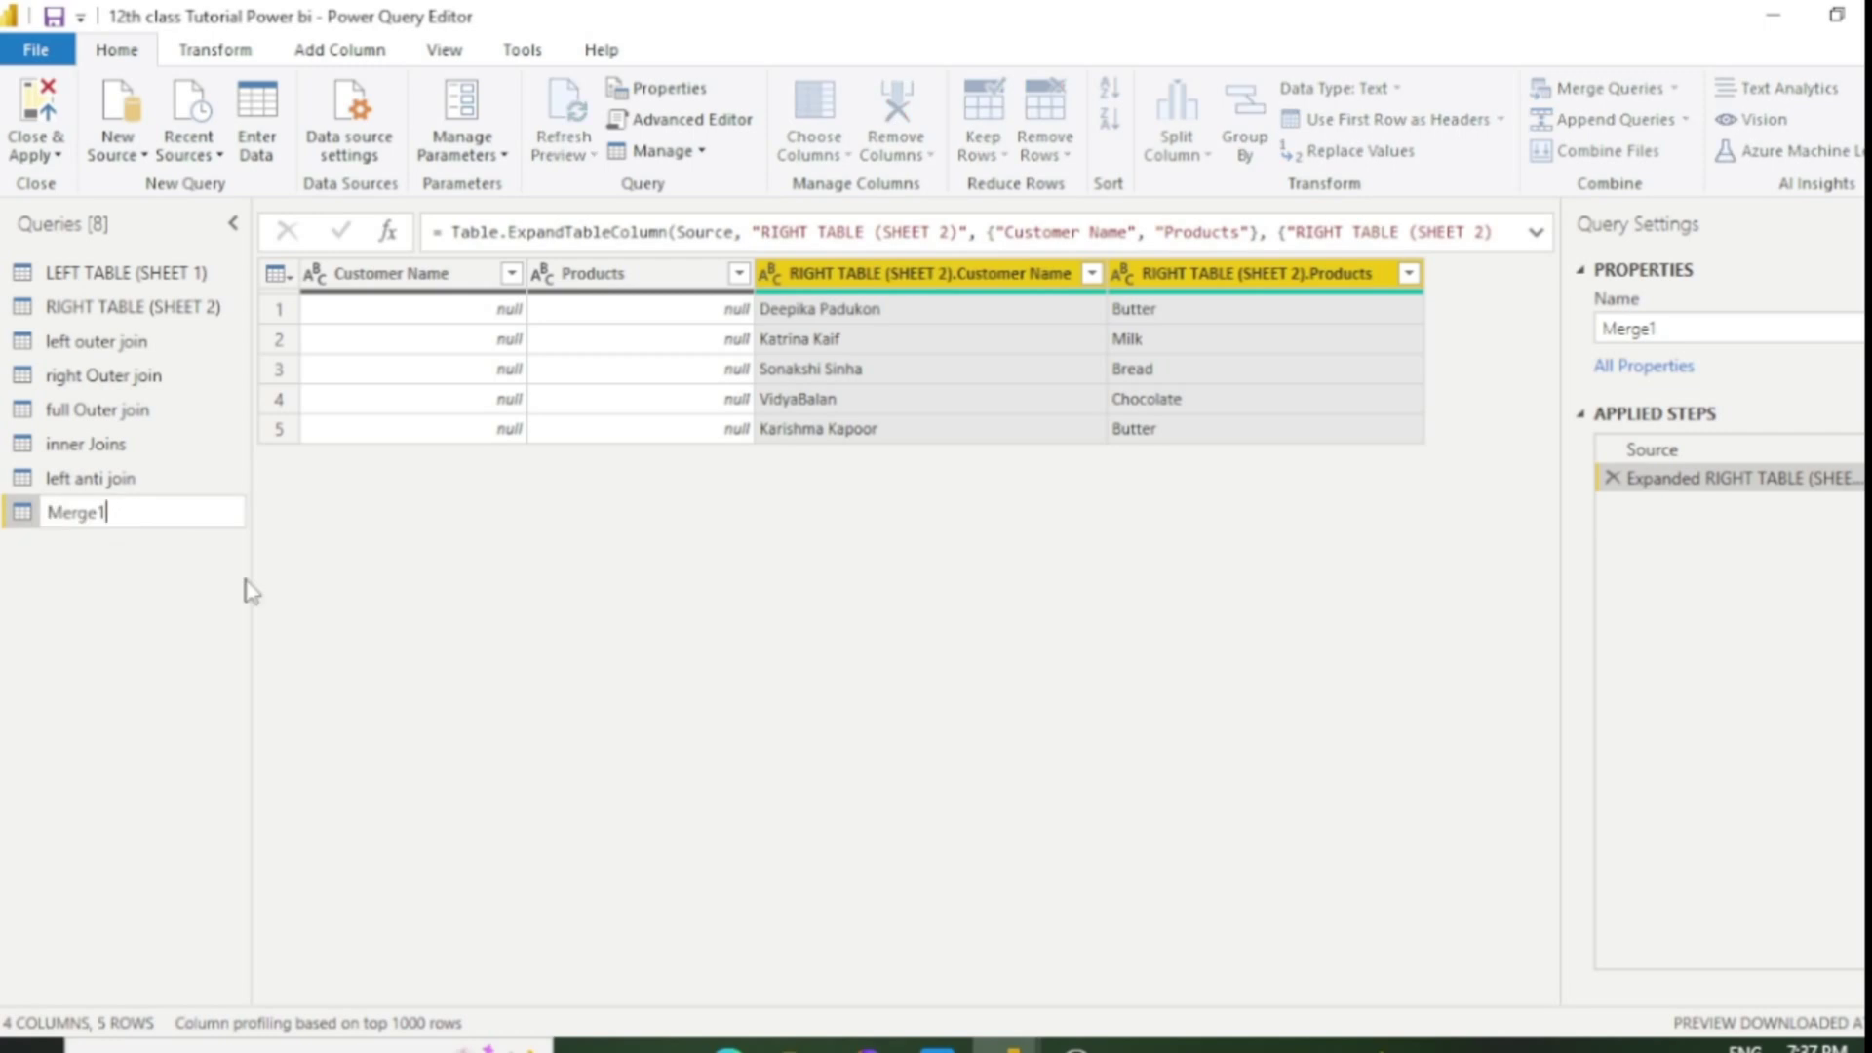
pyautogui.write('right outer')
pyautogui.press('Return')
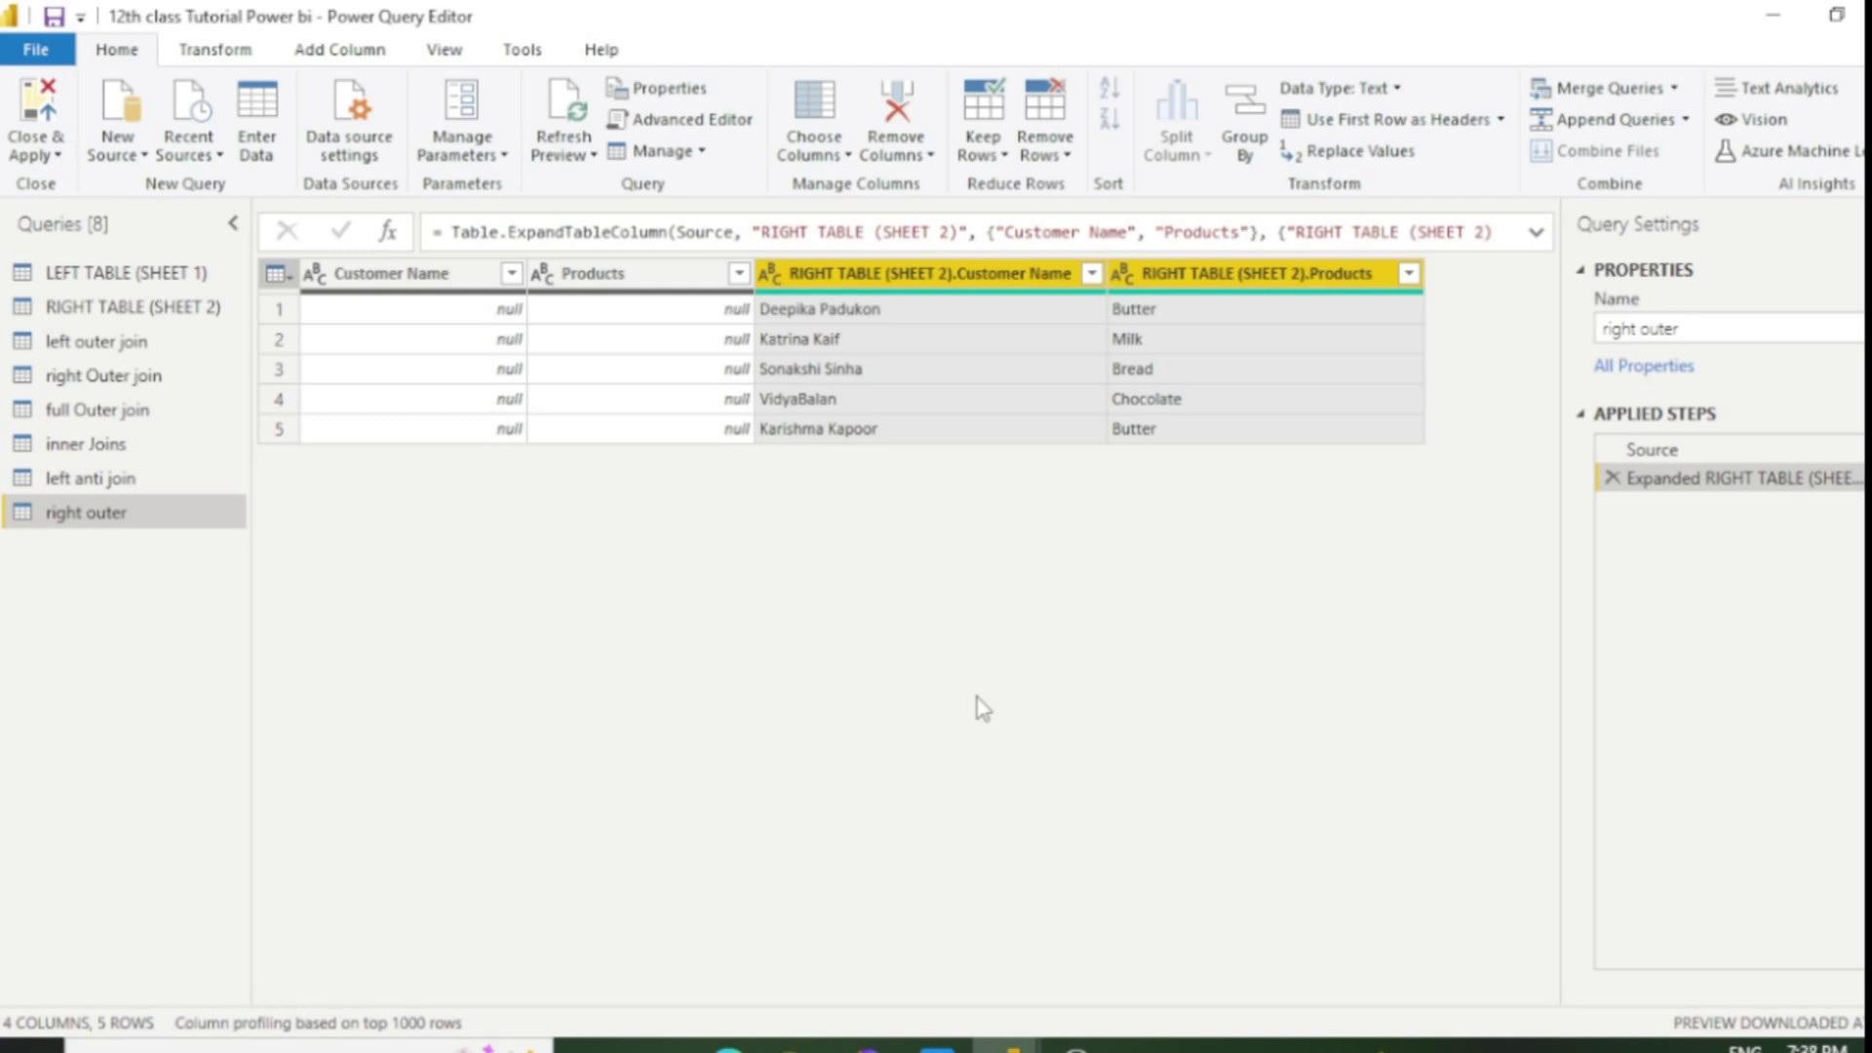
# Bring in Third table as a new source query and open it to examine its customer names.
pyautogui.click(134, 163)
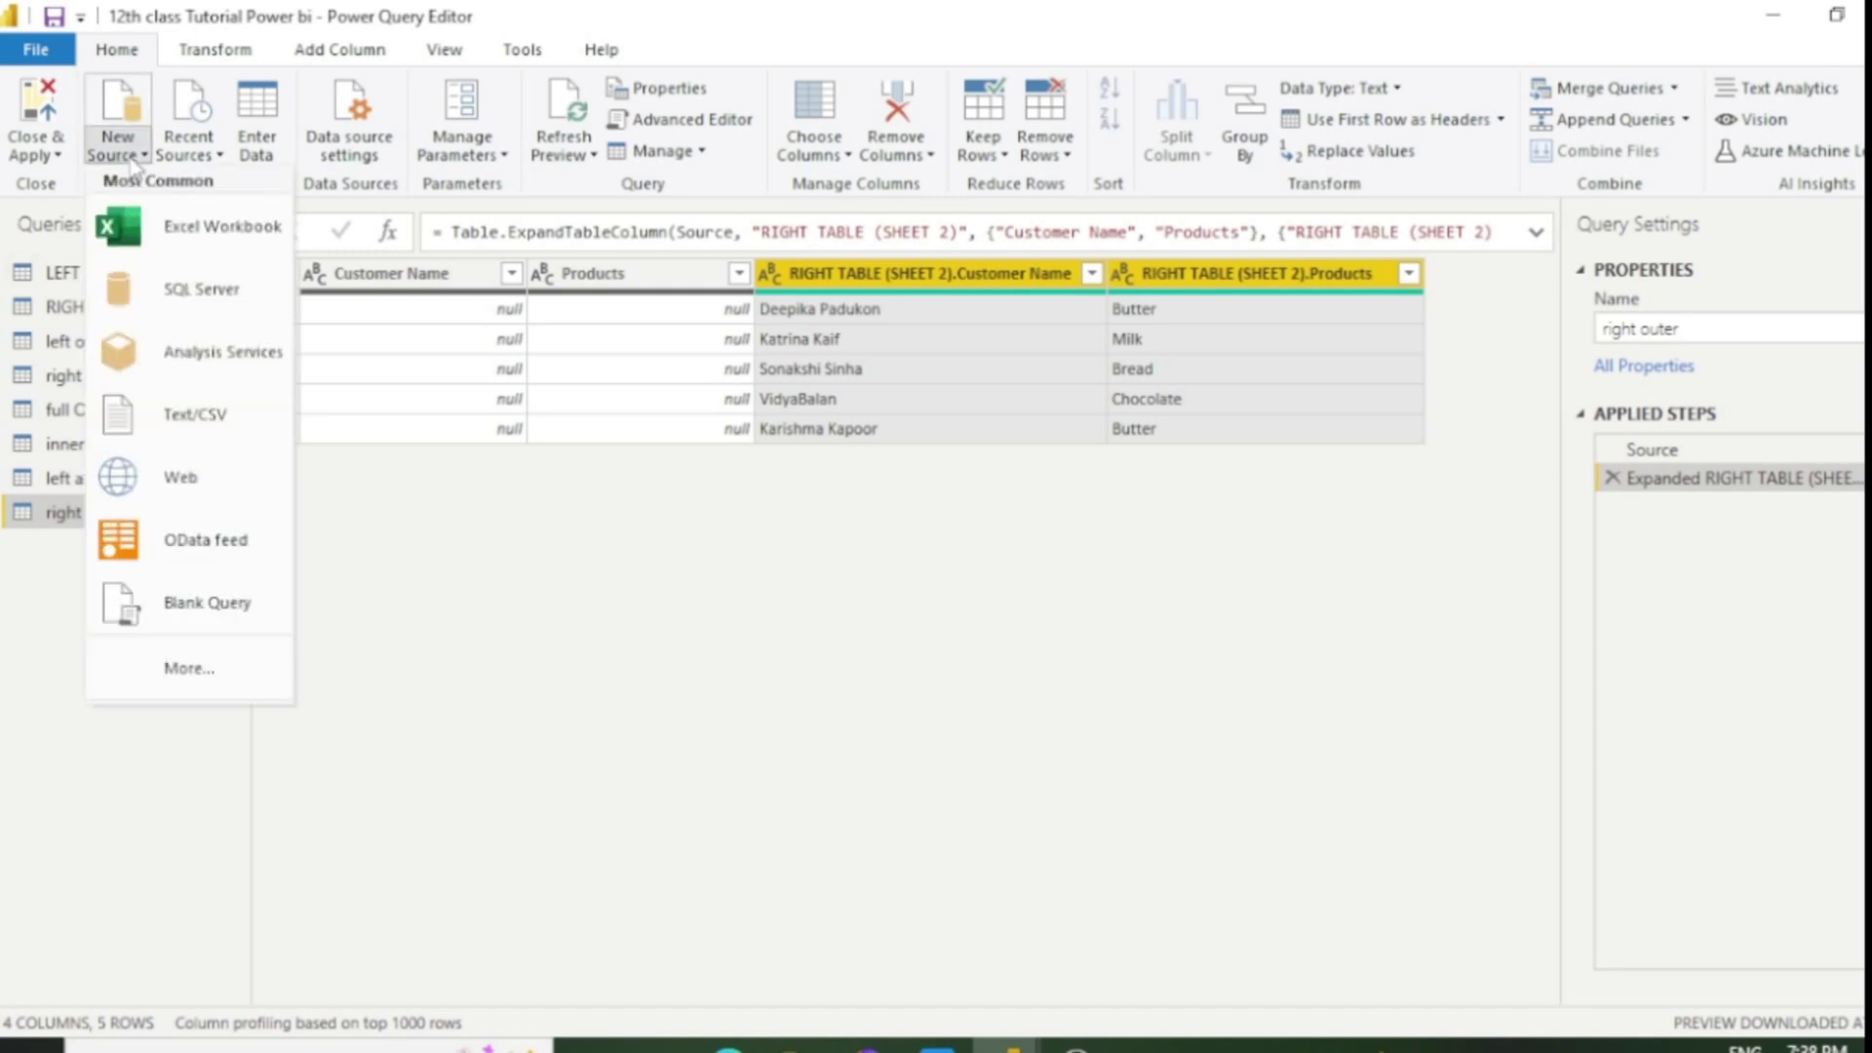
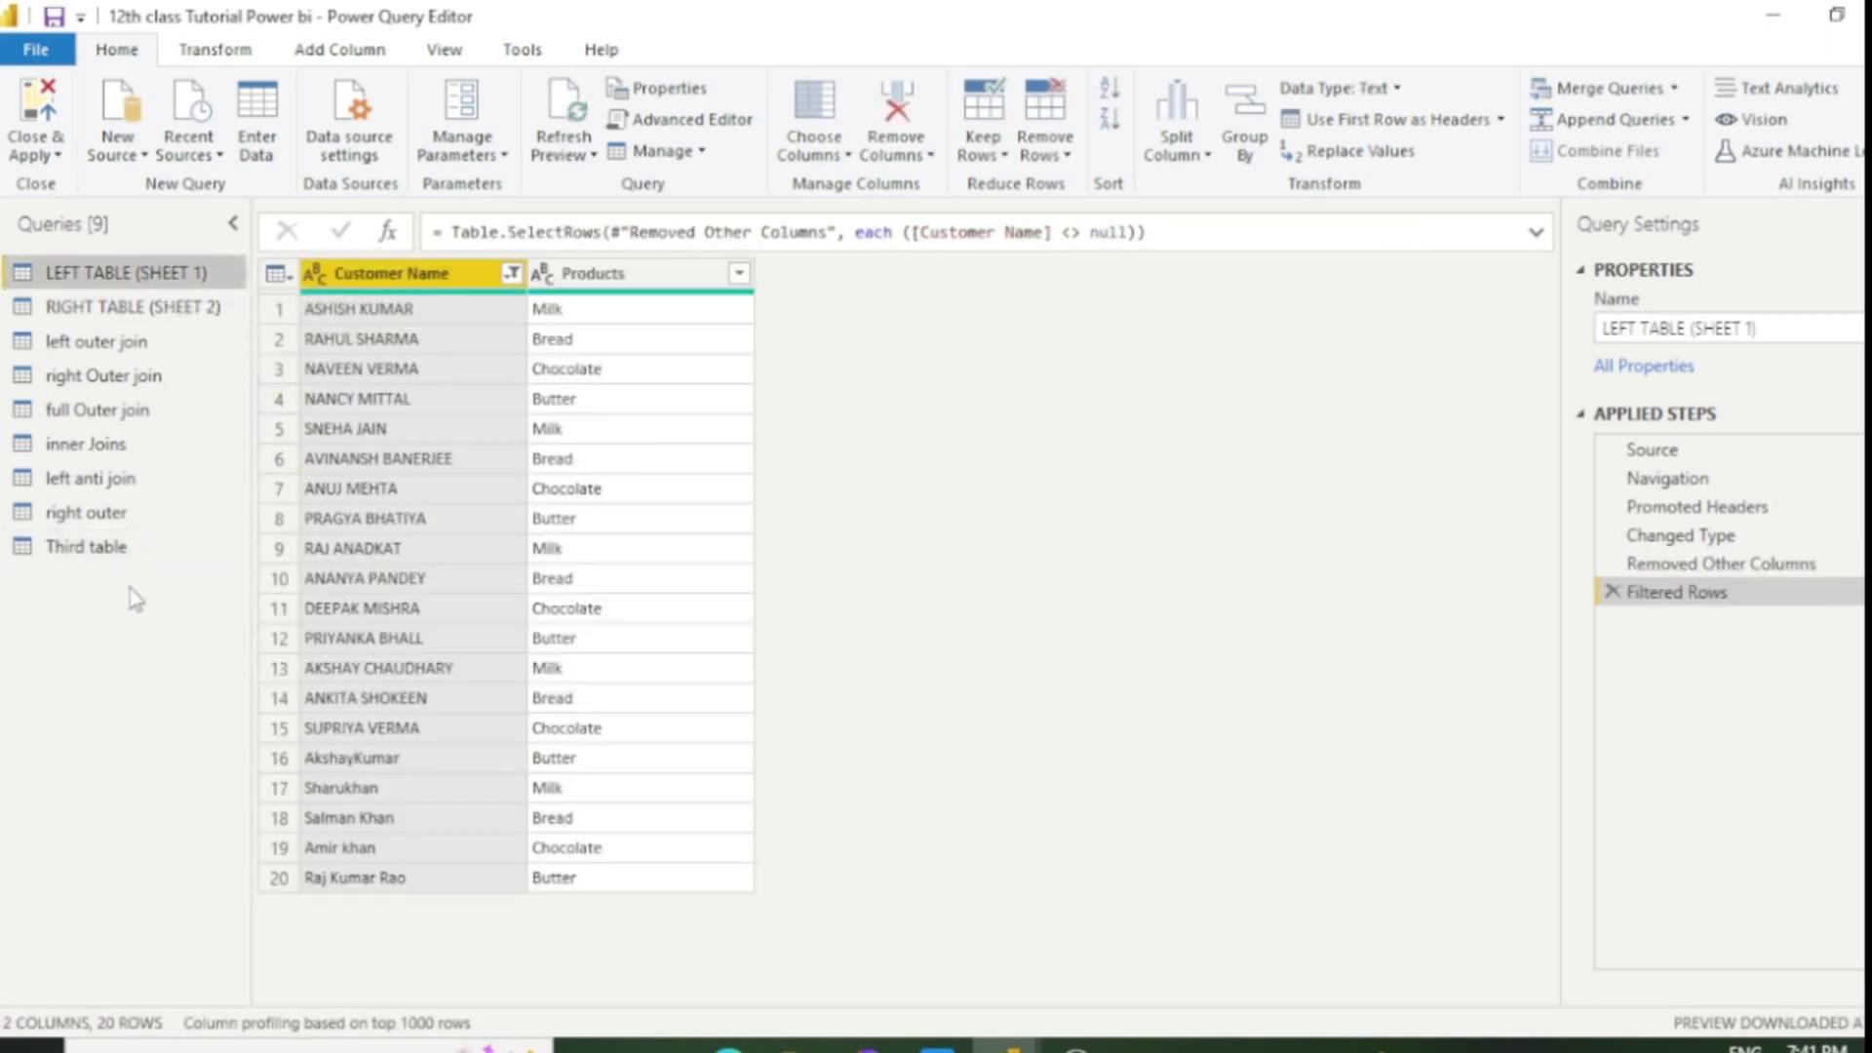
pyautogui.click(135, 557)
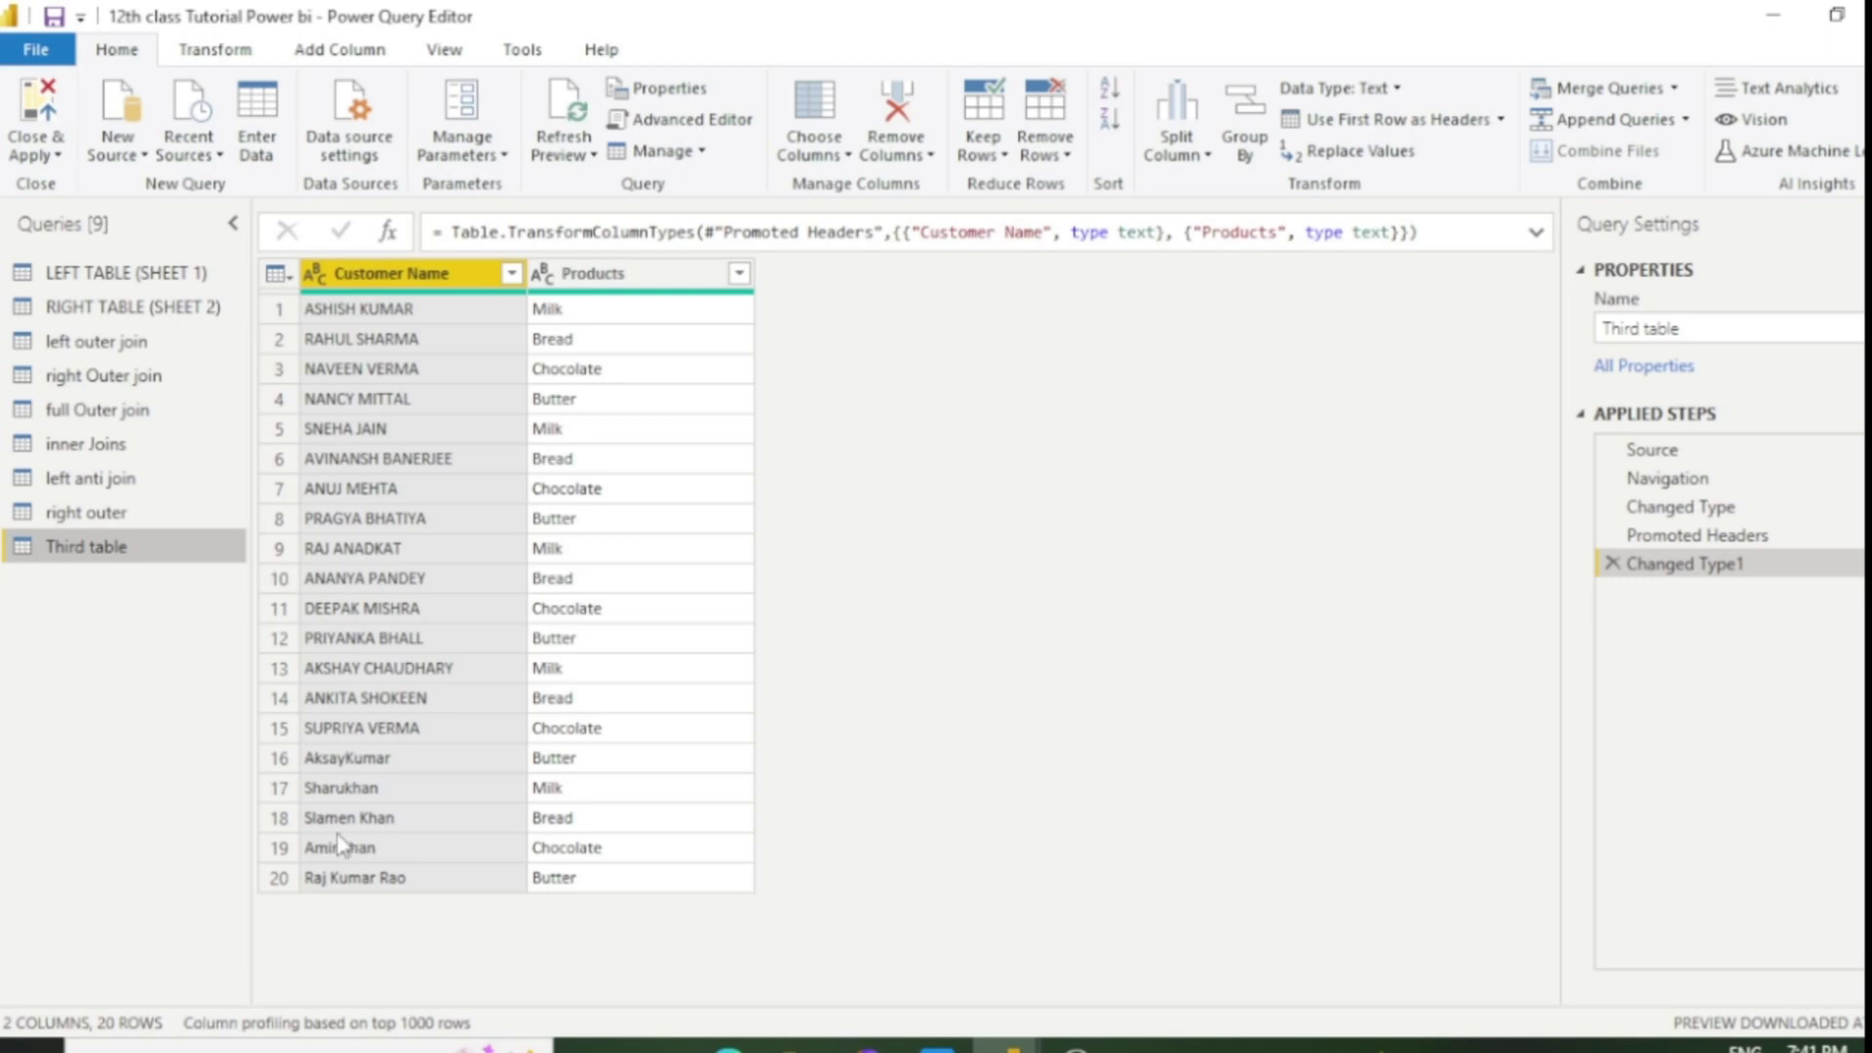
# Start a merge as a new query with LEFT TABLE (SHEET 1) as the first table and Third table as the second.
pyautogui.click(191, 269)
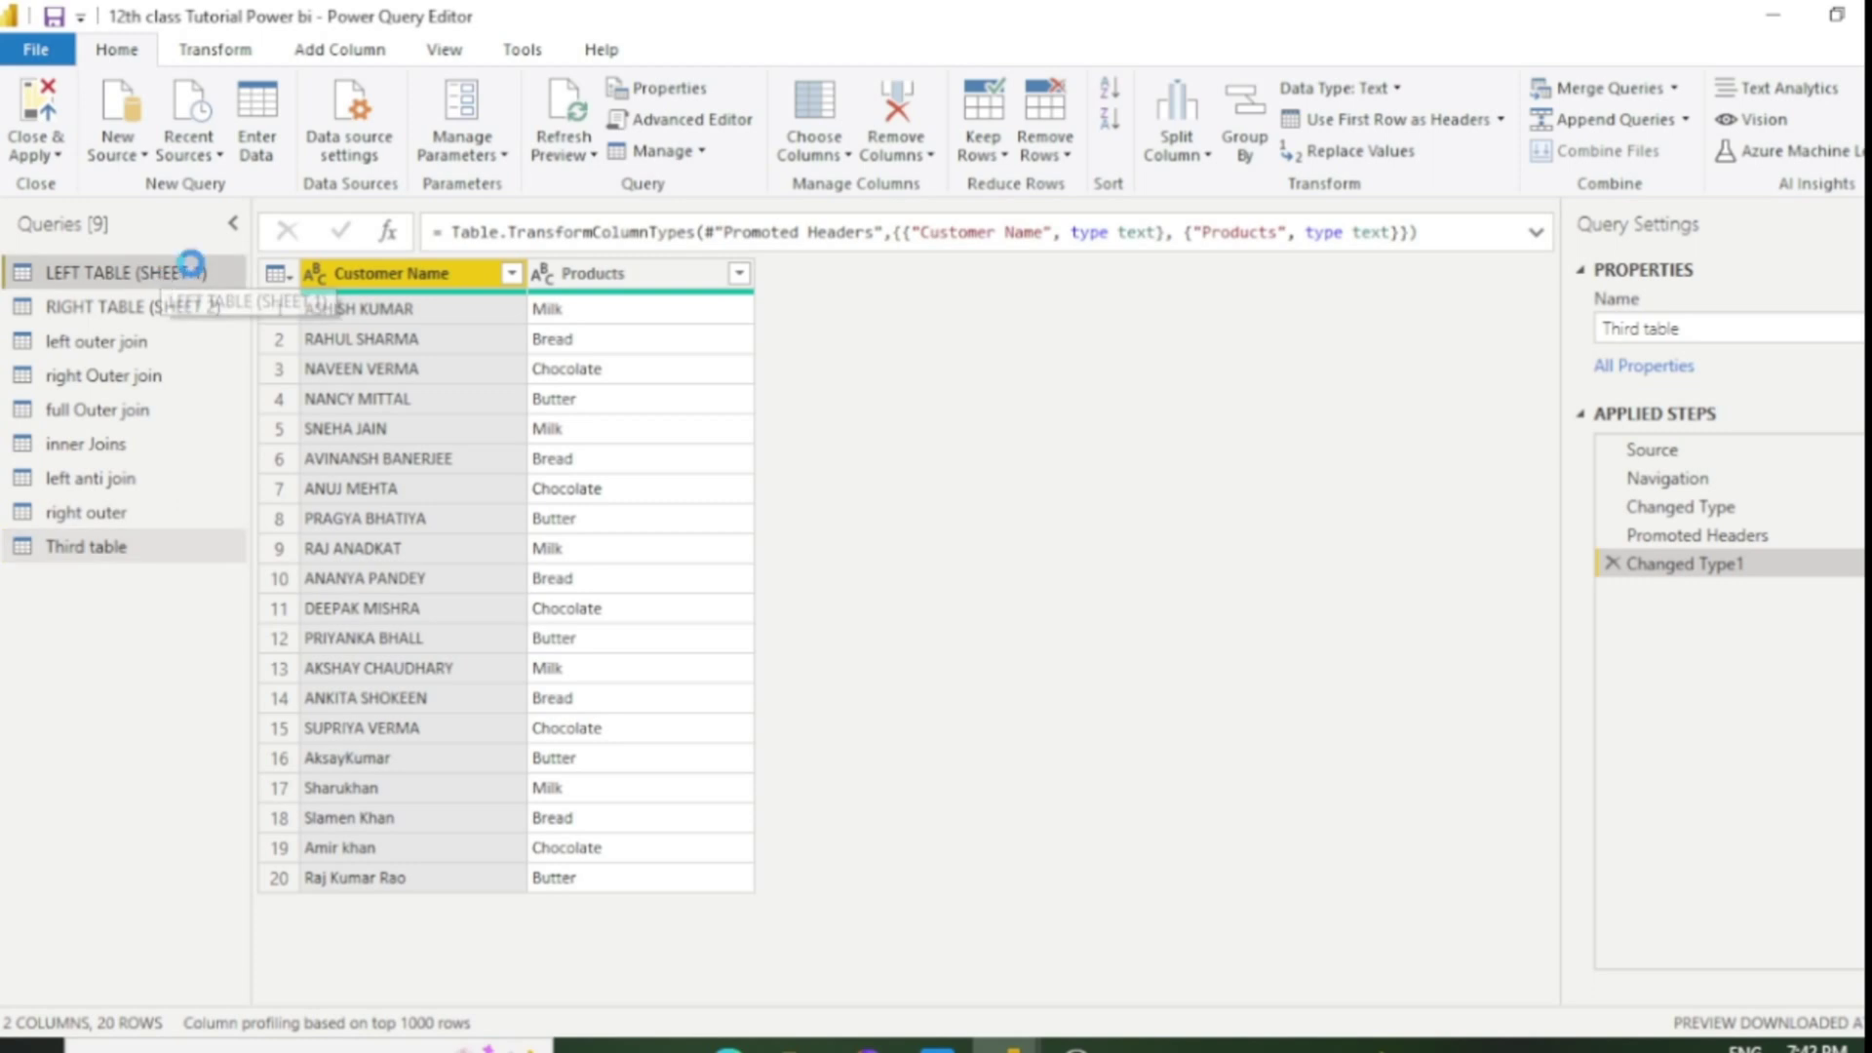
pyautogui.click(1675, 87)
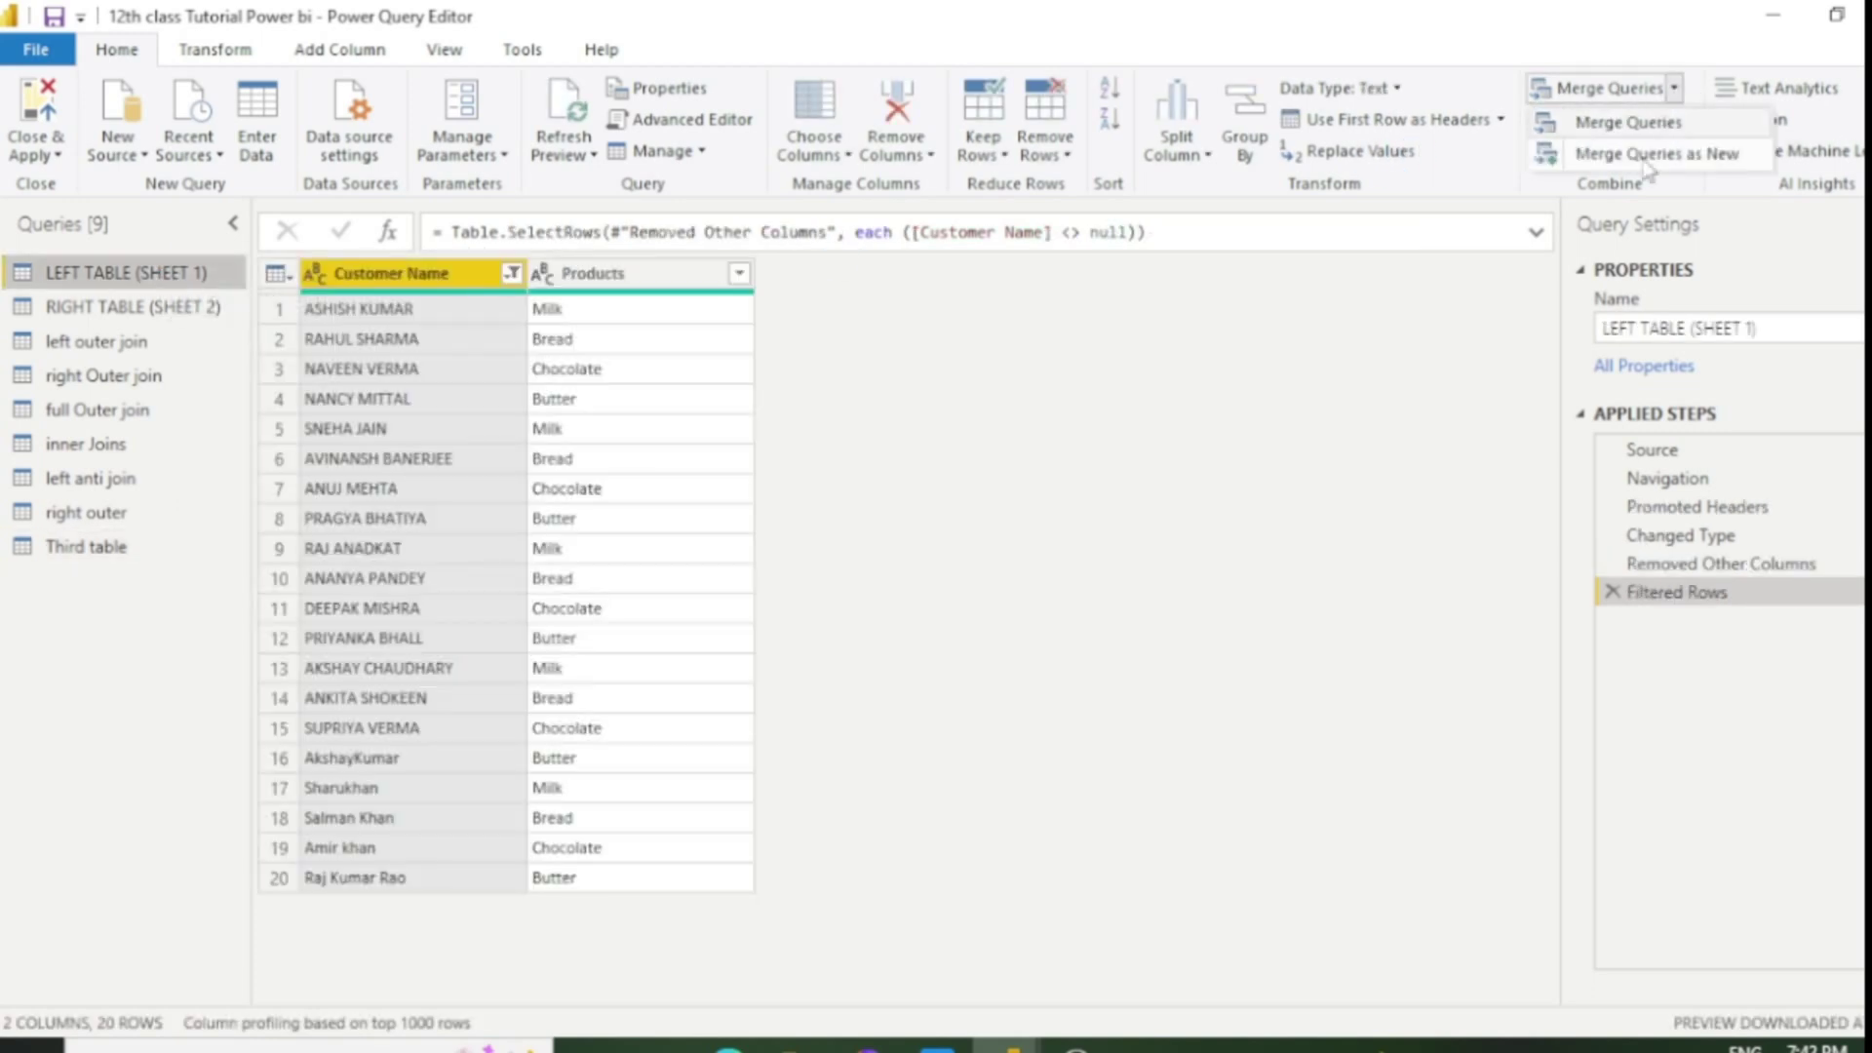
pyautogui.click(1626, 121)
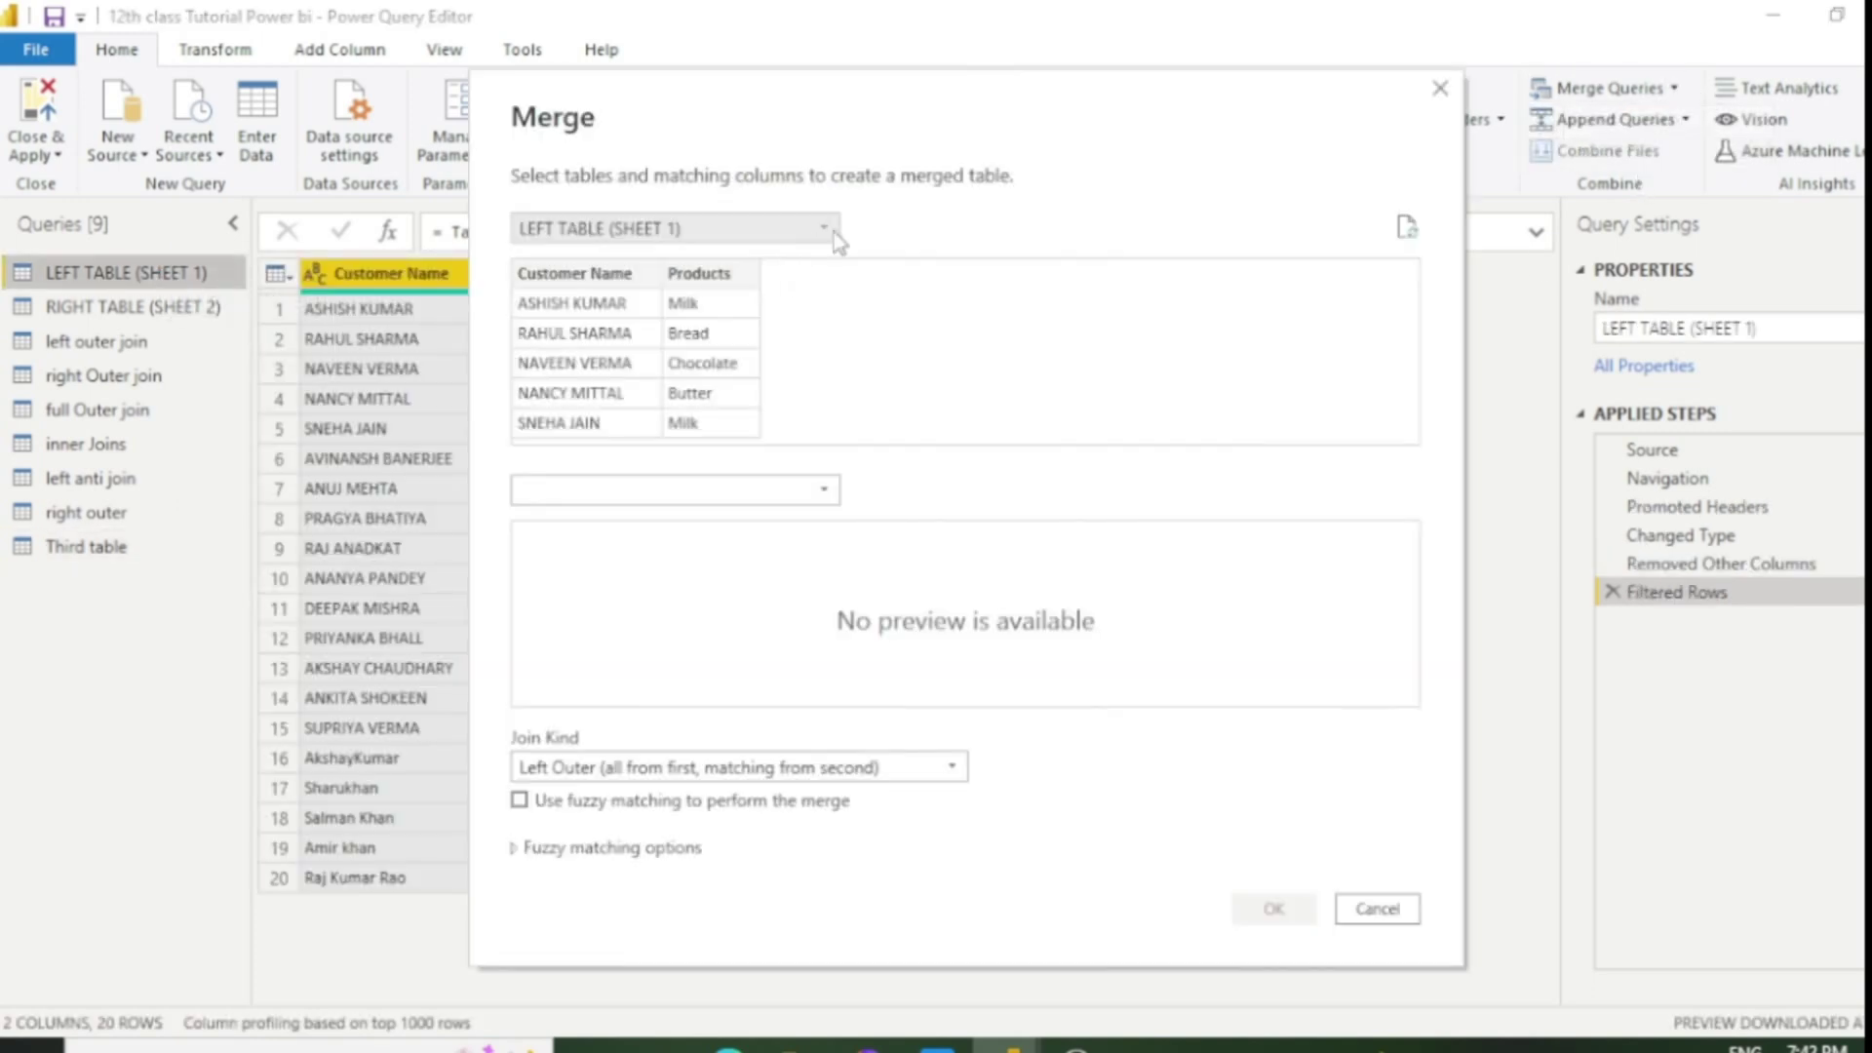
pyautogui.click(828, 230)
pyautogui.click(828, 230)
pyautogui.click(828, 230)
pyautogui.click(827, 231)
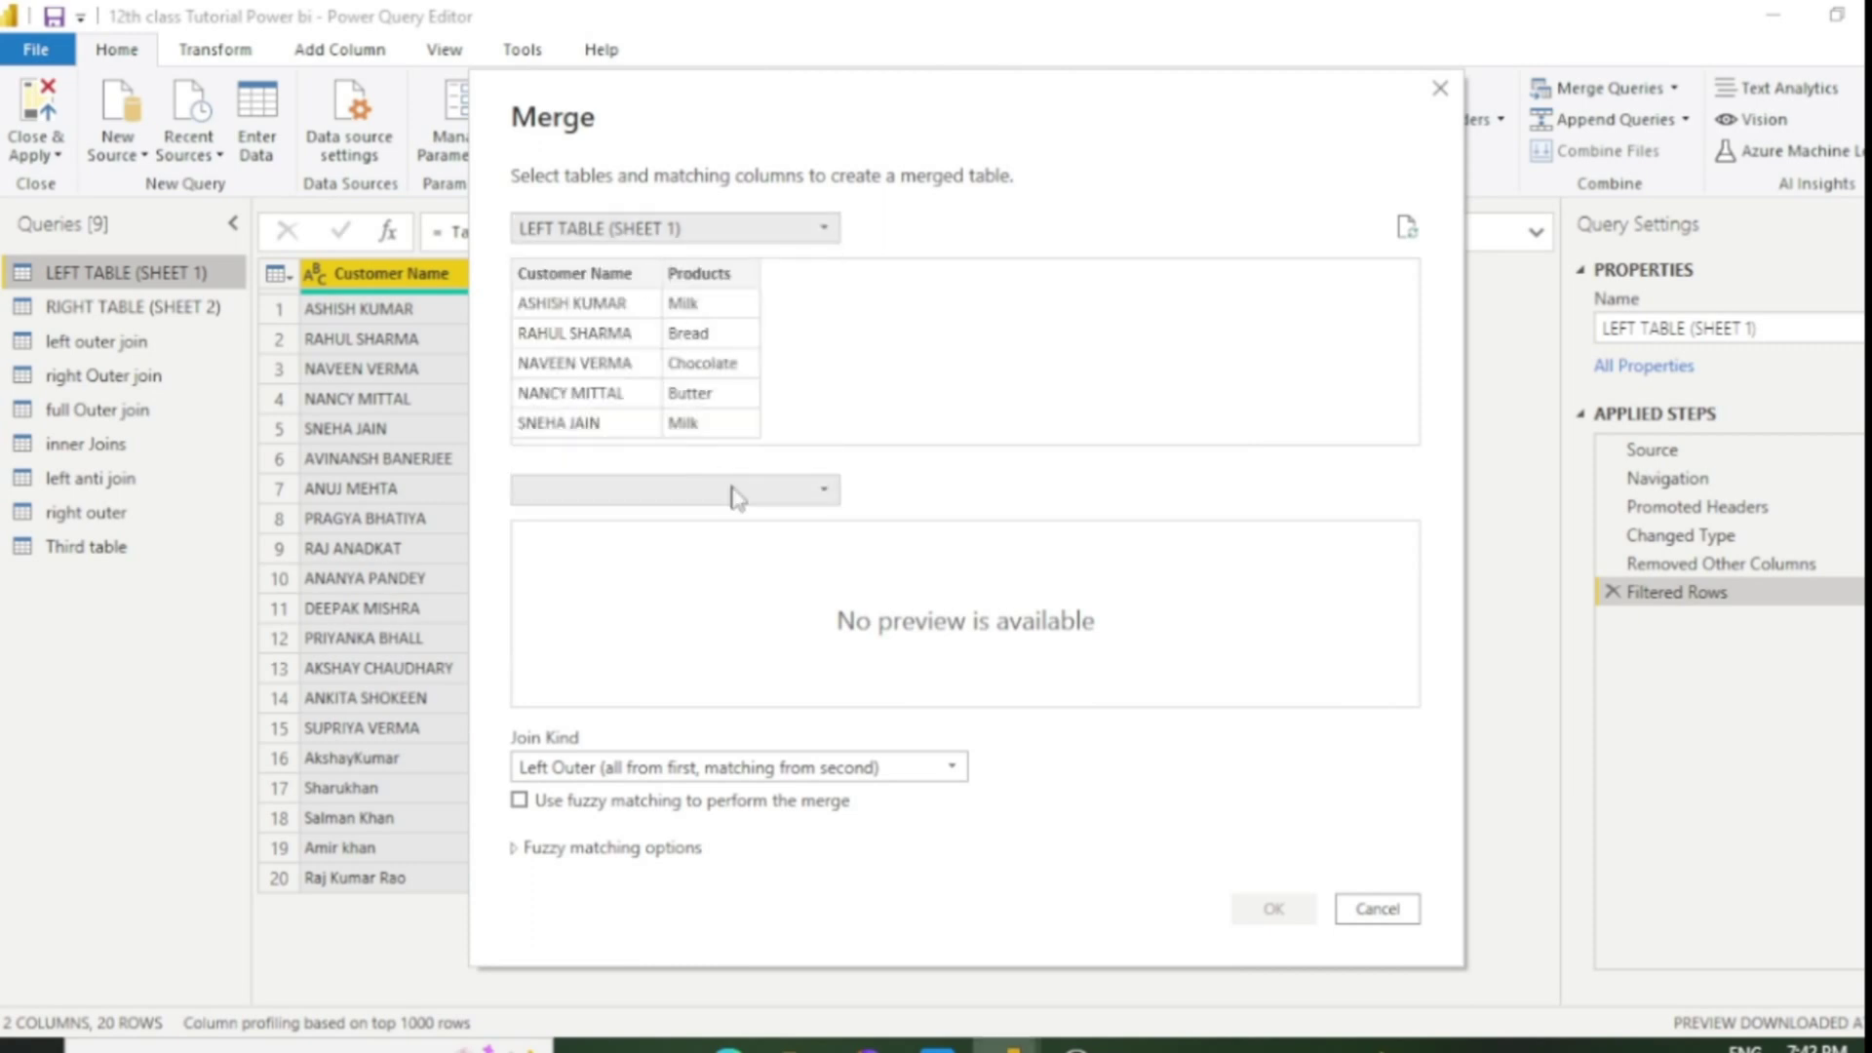
pyautogui.click(765, 490)
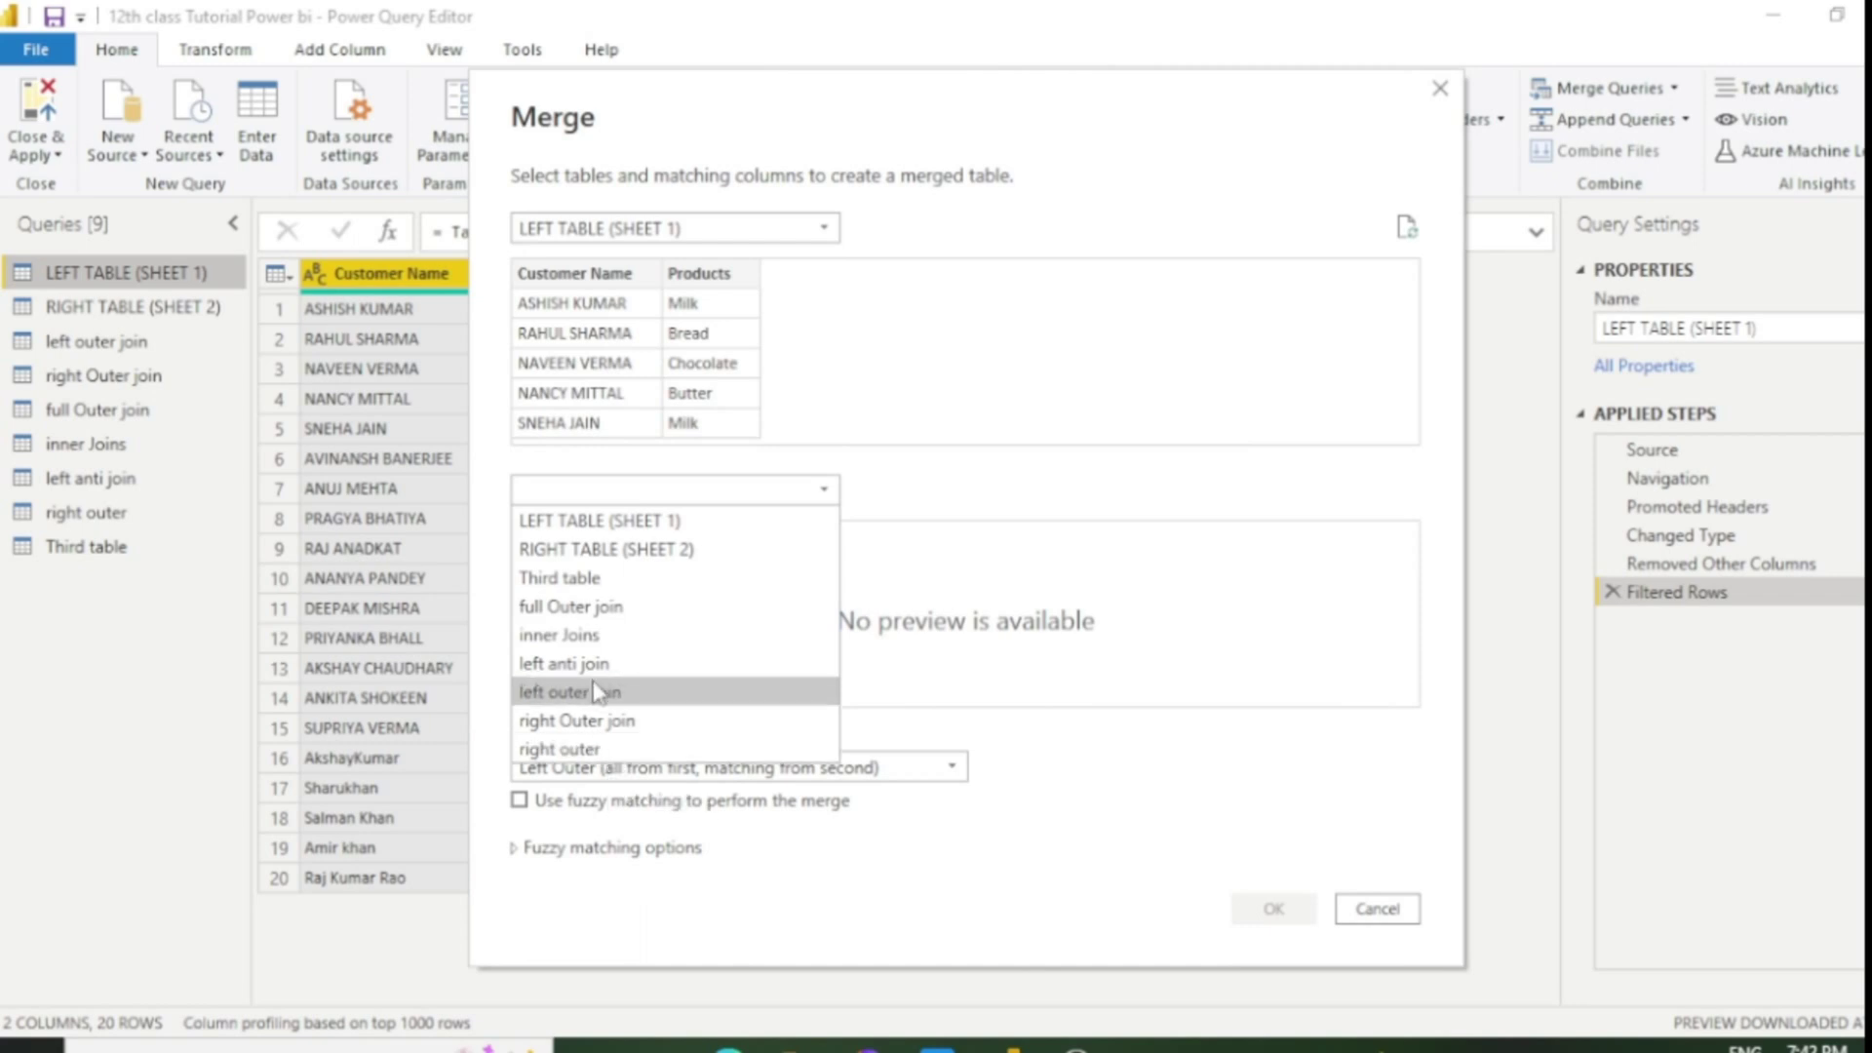
pyautogui.click(570, 583)
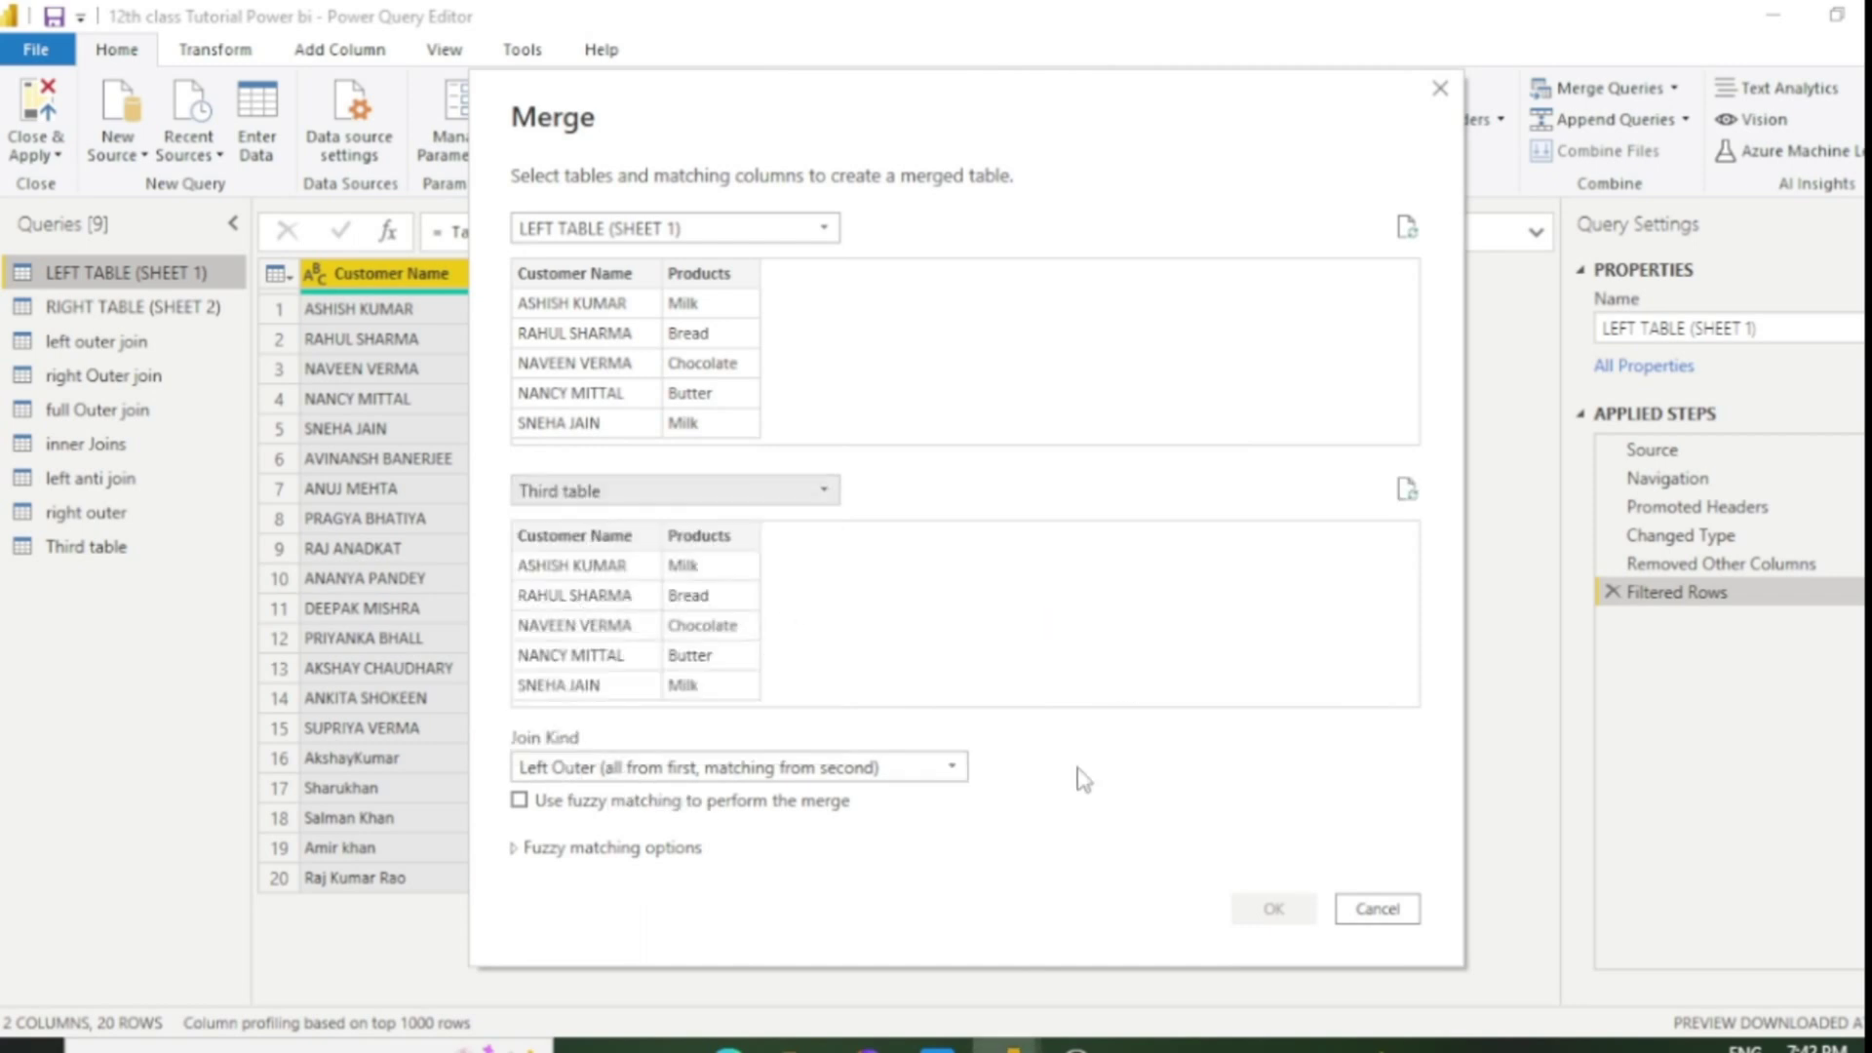
# Match both tables on Customer Name with a Left Outer join, enable fuzzy matching, and create the merged query.
pyautogui.click(565, 283)
pyautogui.click(569, 541)
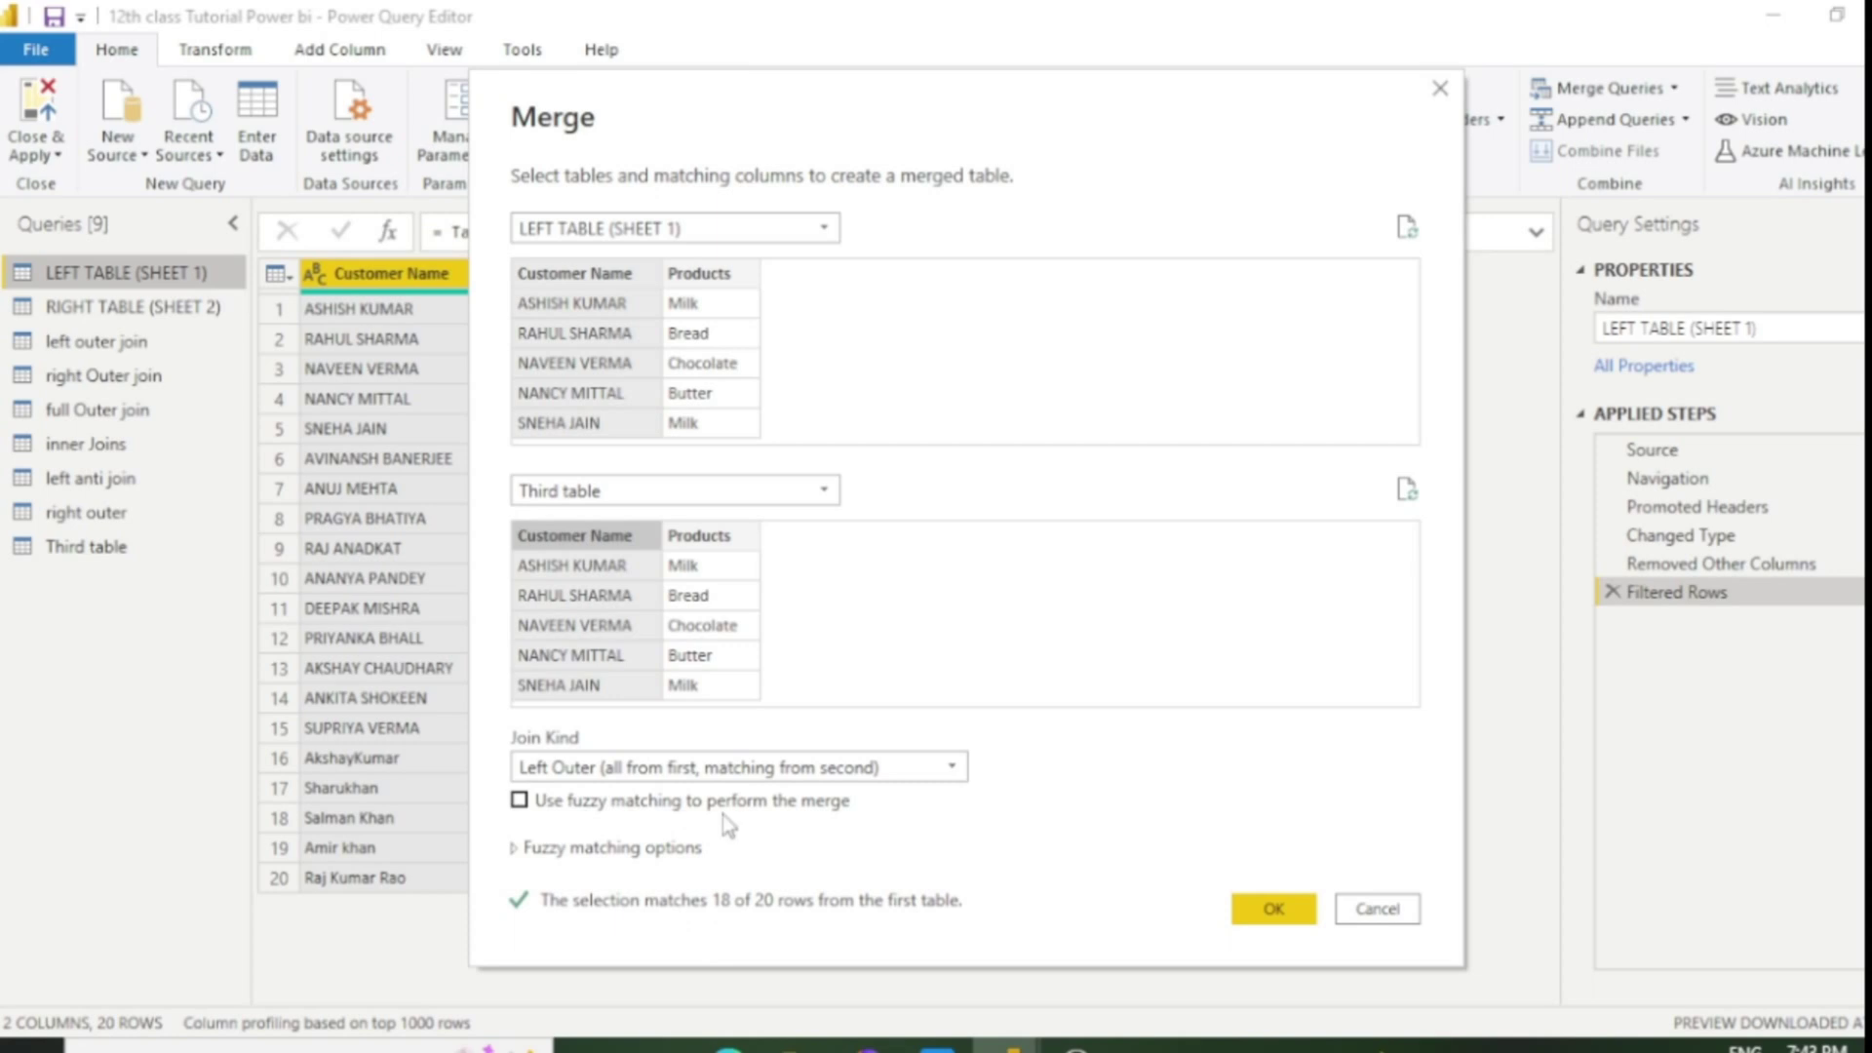
pyautogui.click(520, 802)
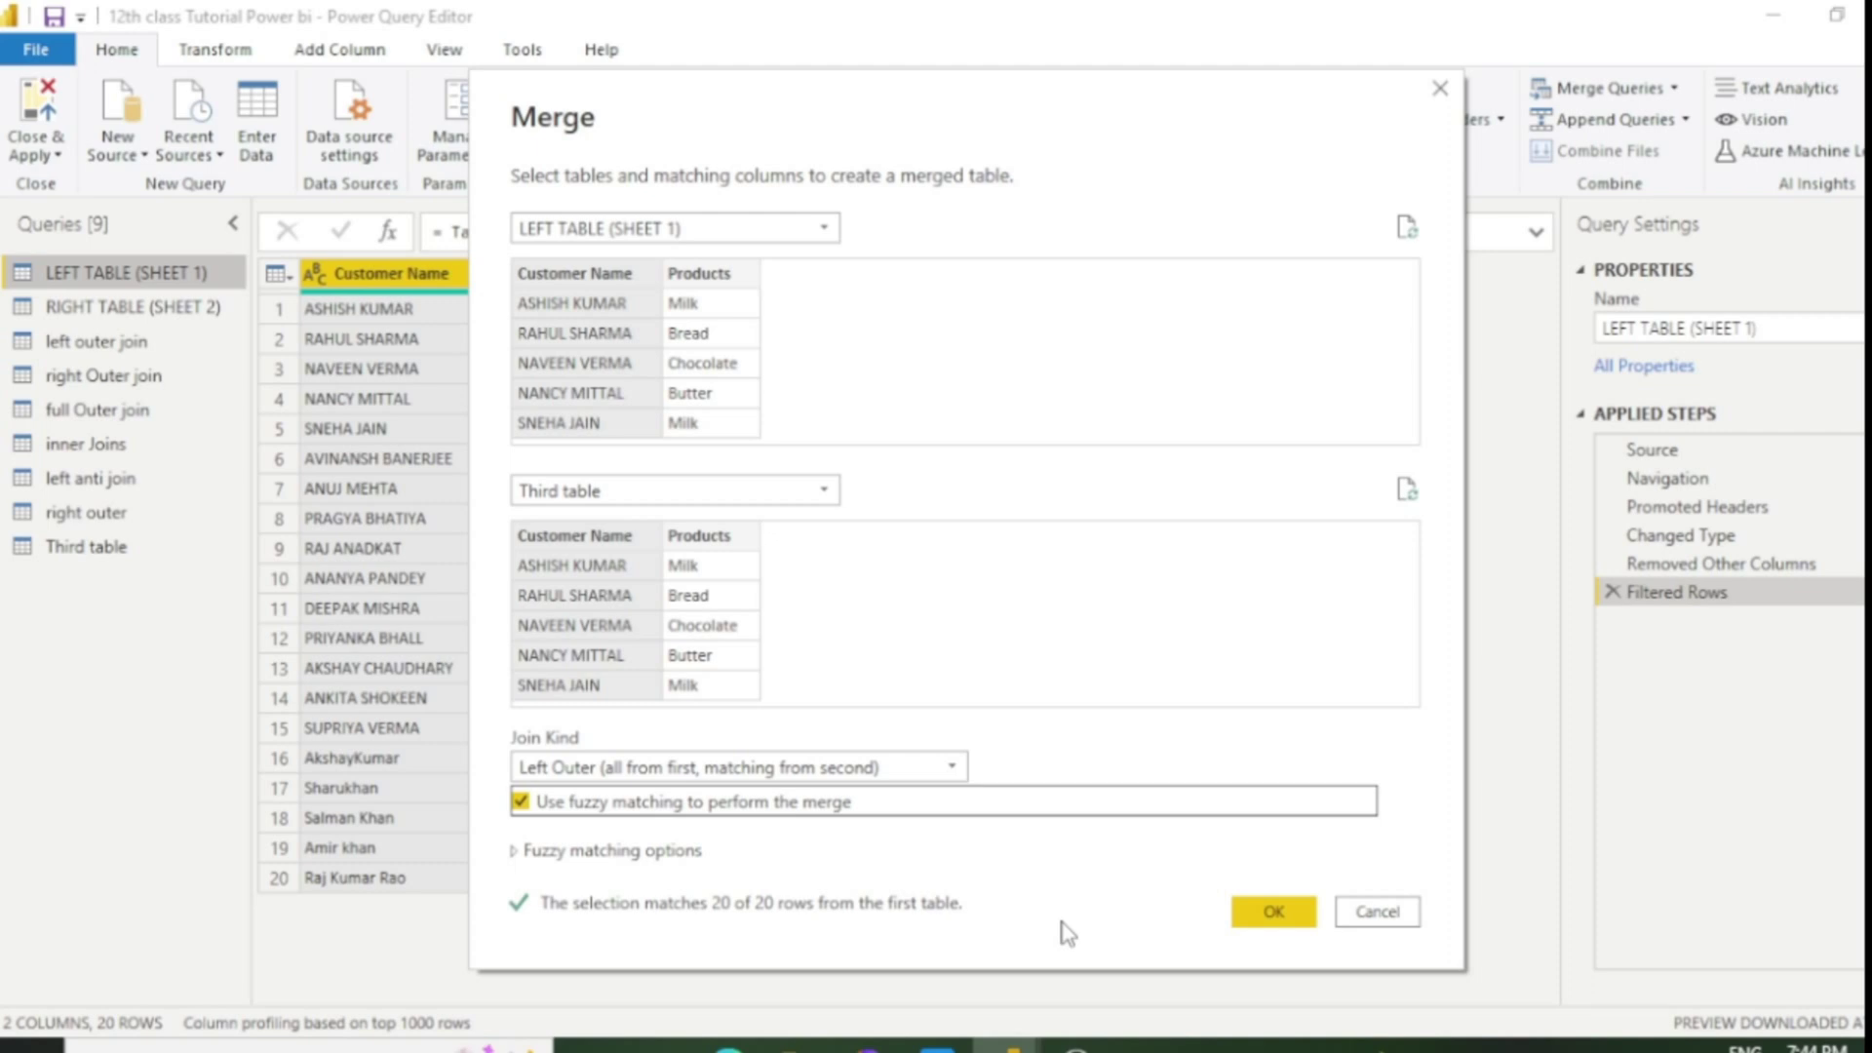
pyautogui.click(1271, 909)
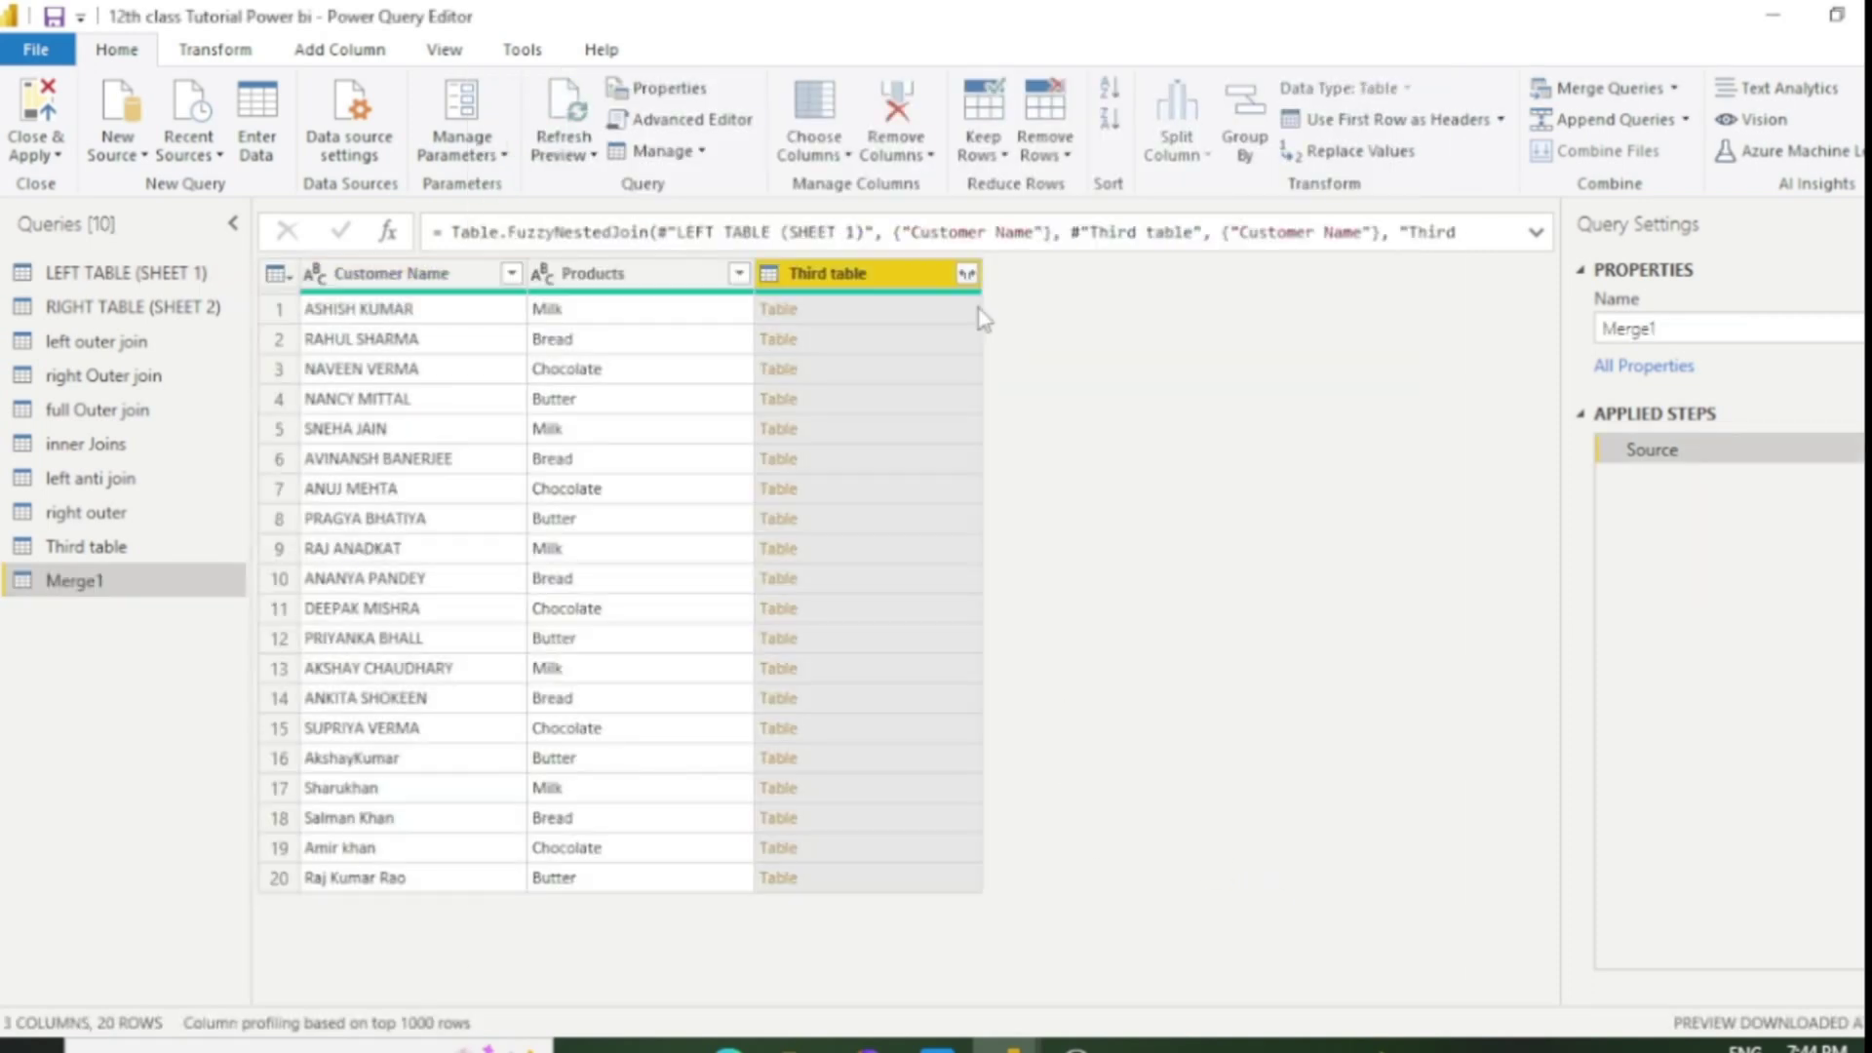
# Expand the fuzzy merge's nested Third table into Customer Name and Products, and rename the query as "fuzzy lookup".
pyautogui.click(966, 274)
pyautogui.click(819, 599)
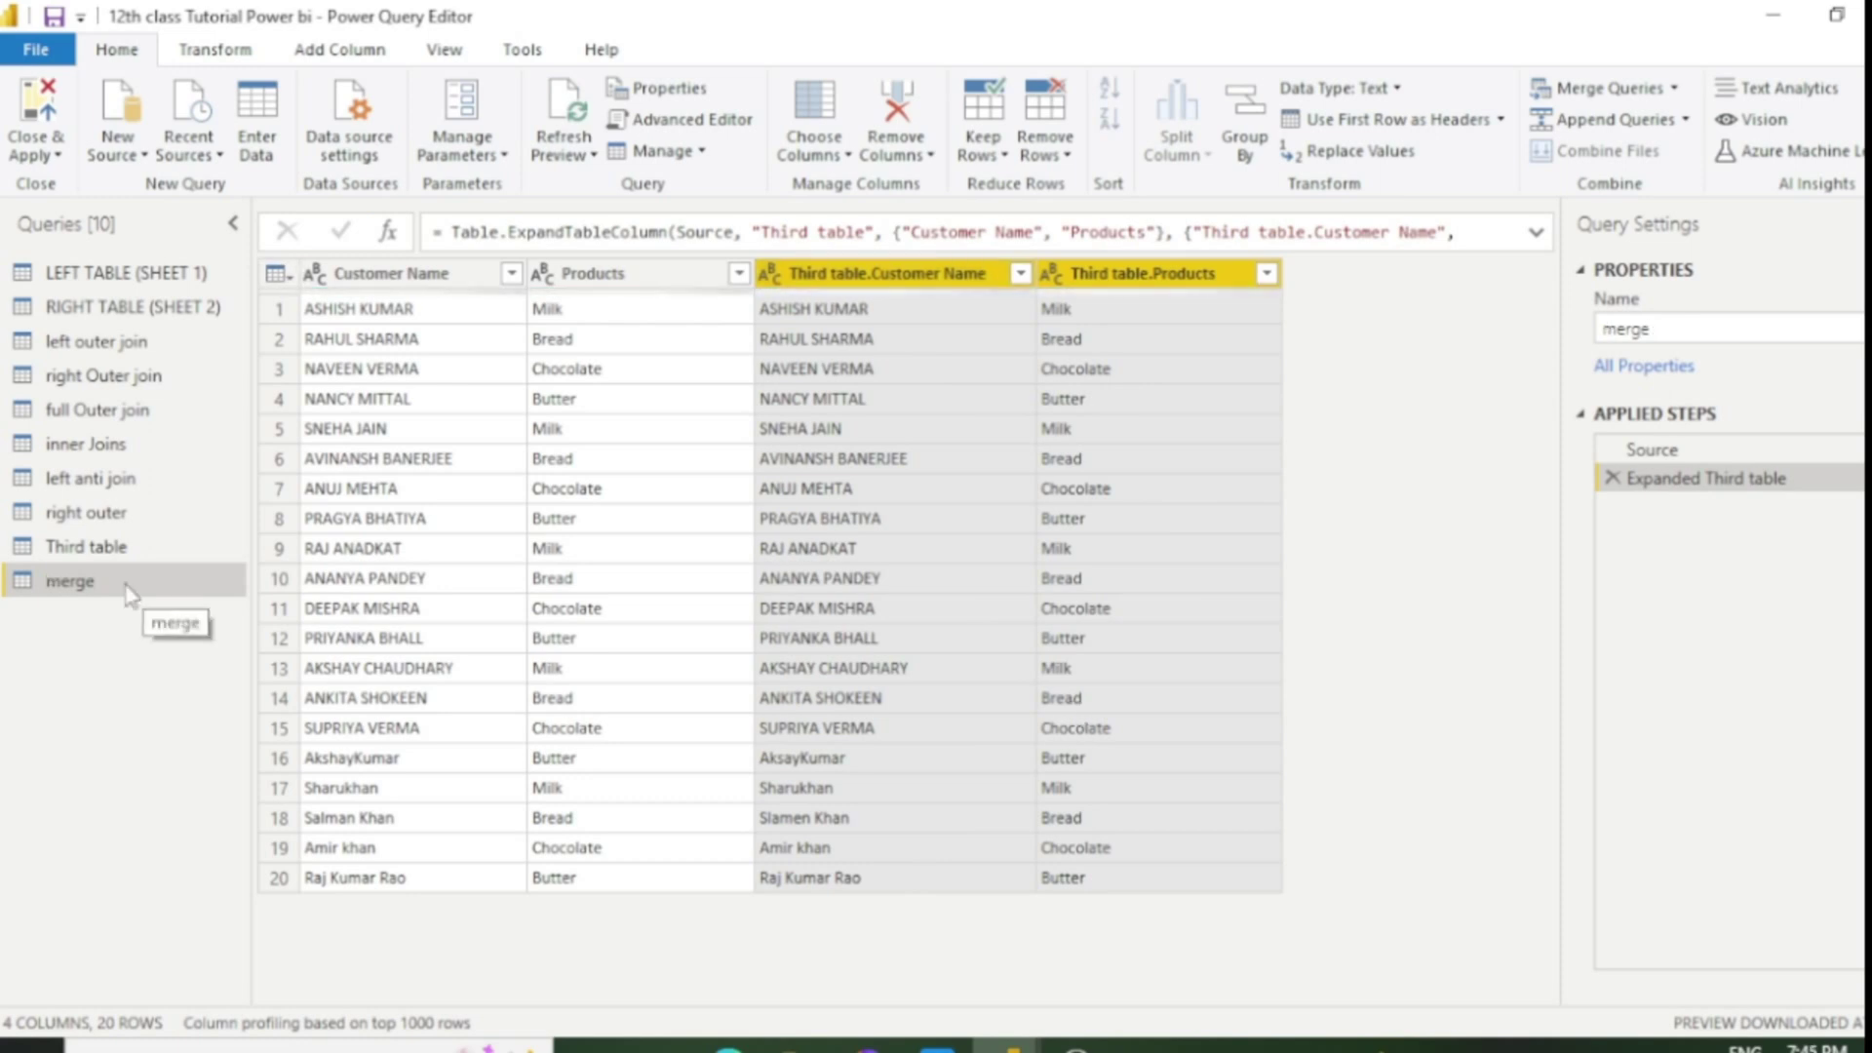
pyautogui.doubleClick(125, 581)
pyautogui.write('fu')
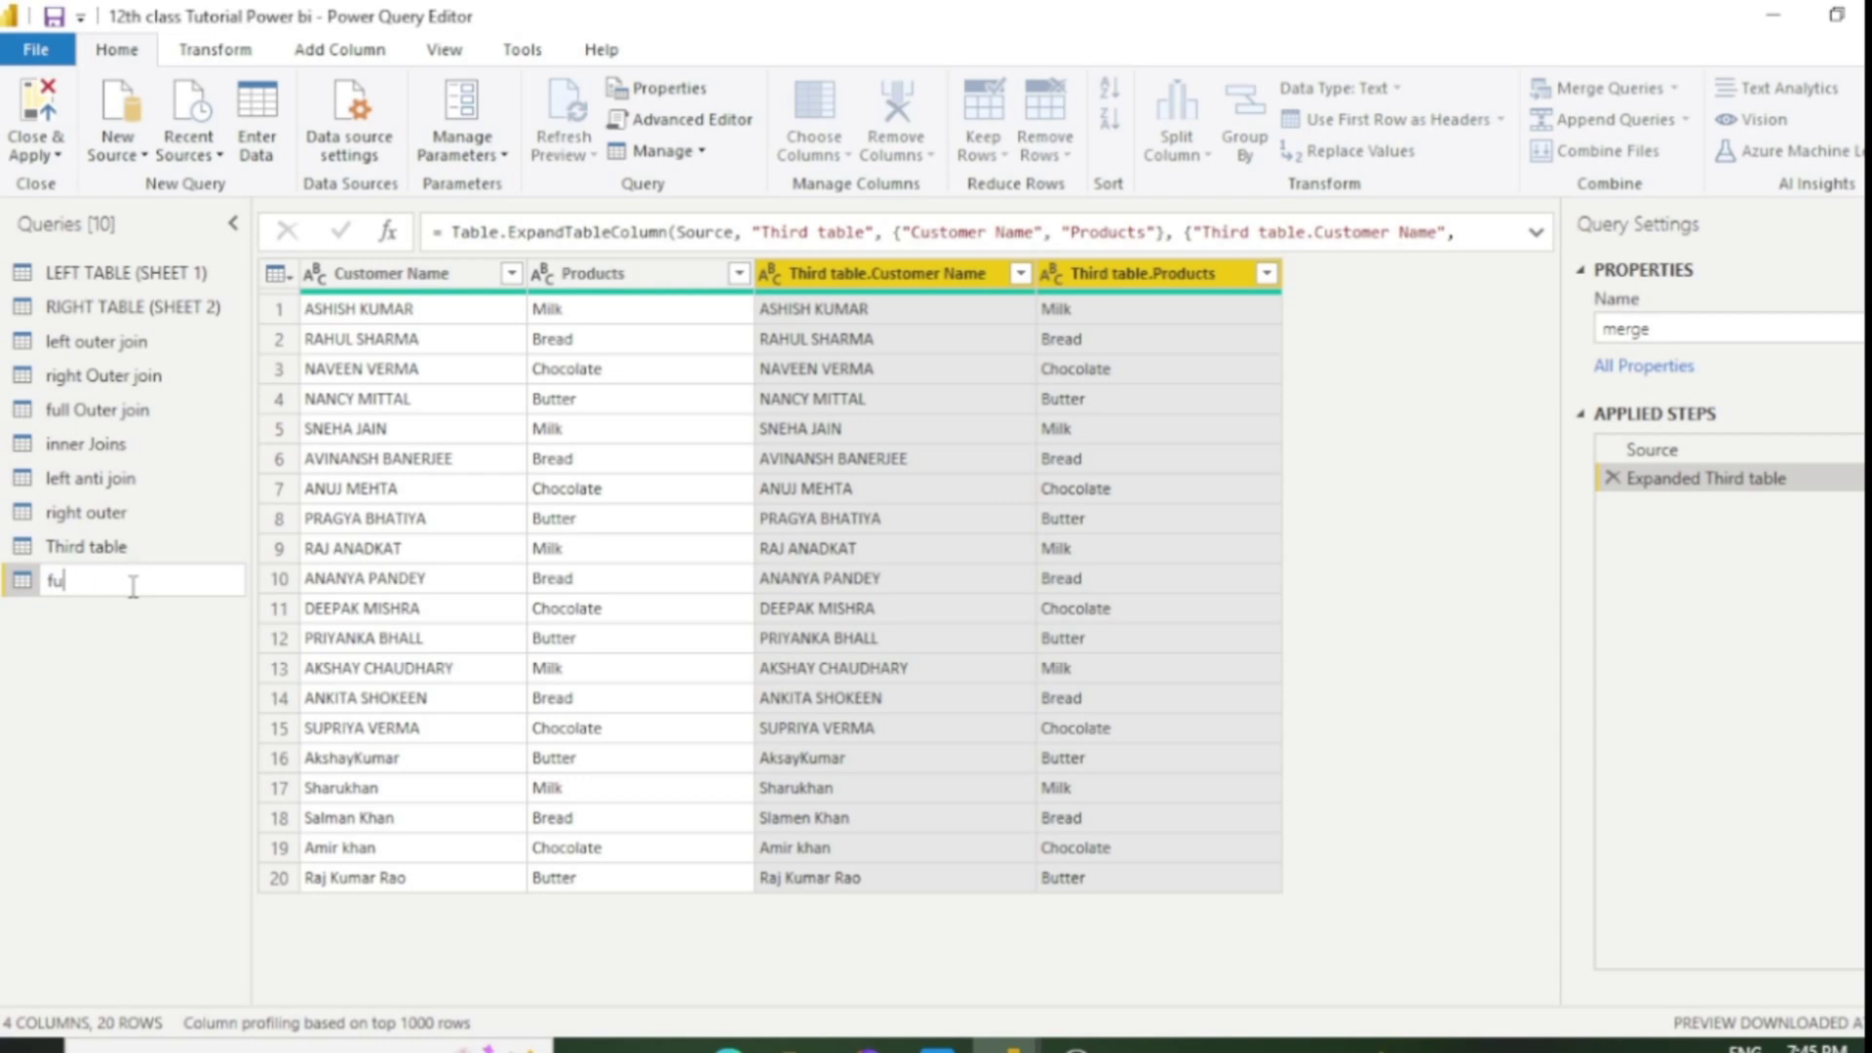
pyautogui.write('zzy lookup')
pyautogui.press('Return')
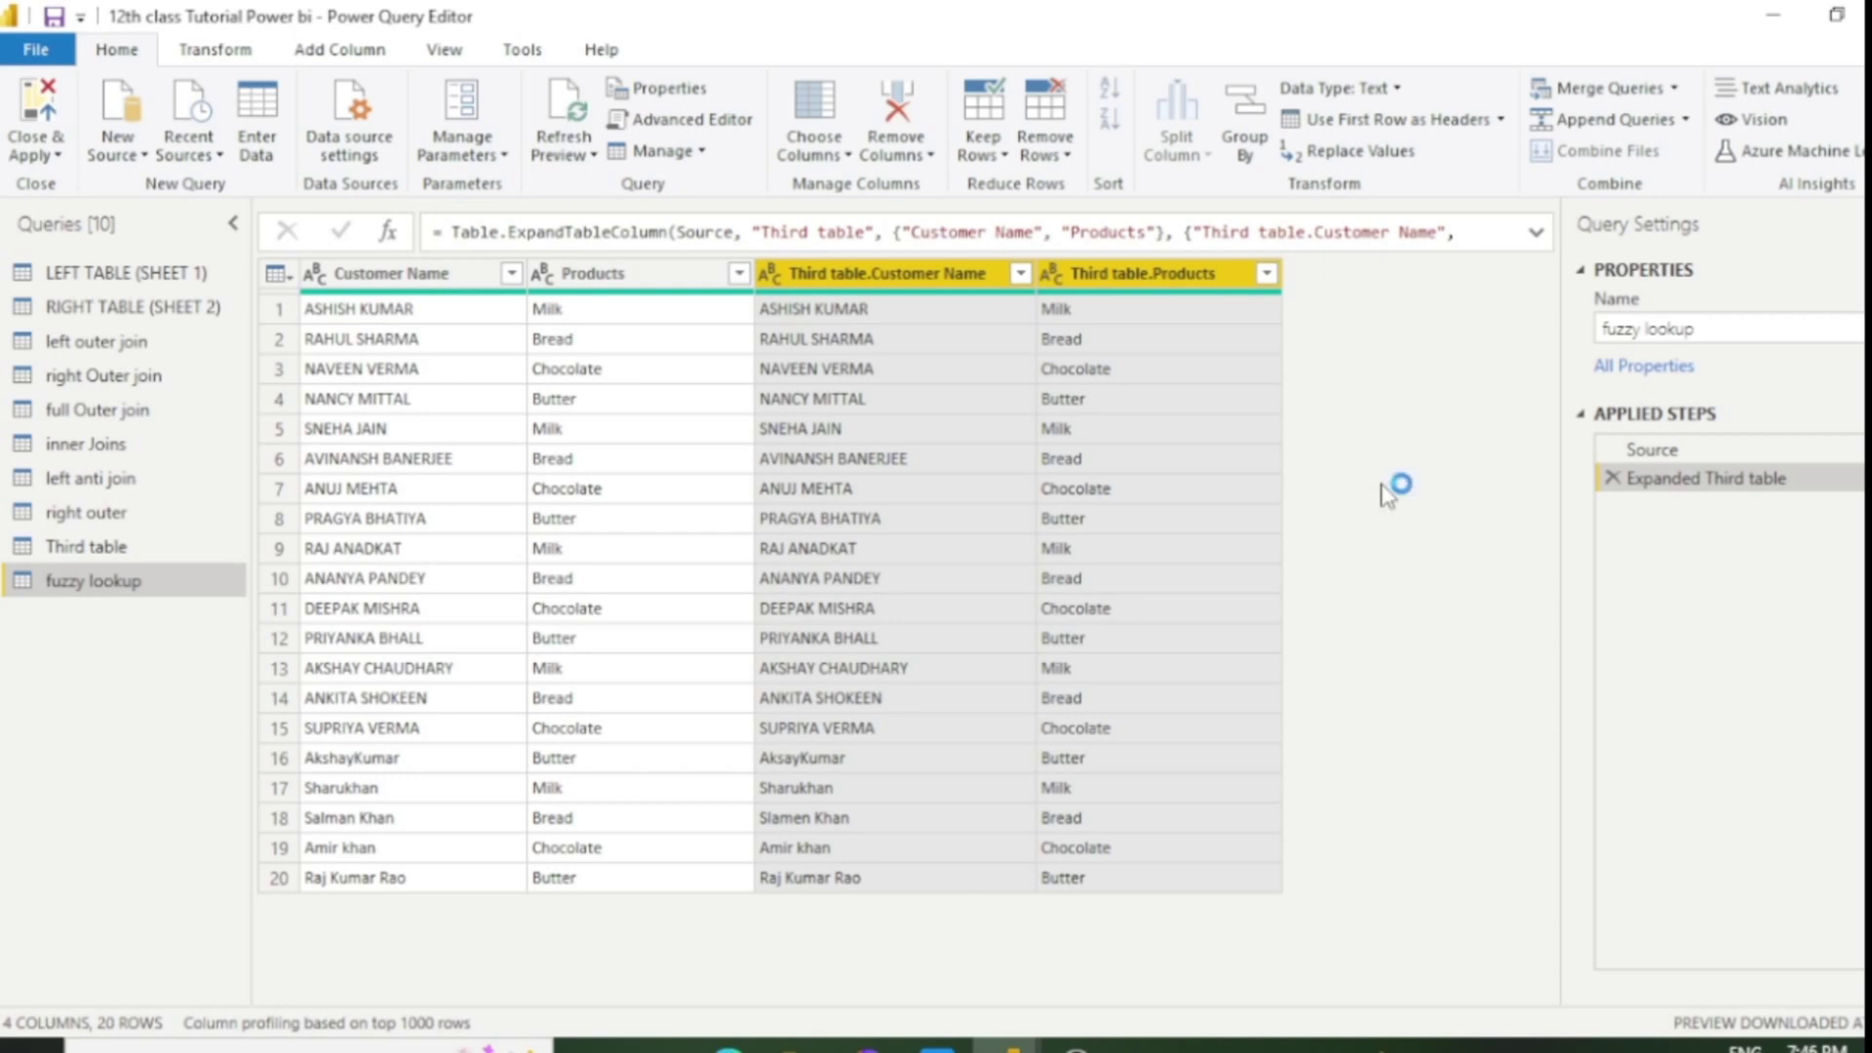
# Close the Power Query Editor and apply the pending query changes to the Power BI report.
pyautogui.click(35, 154)
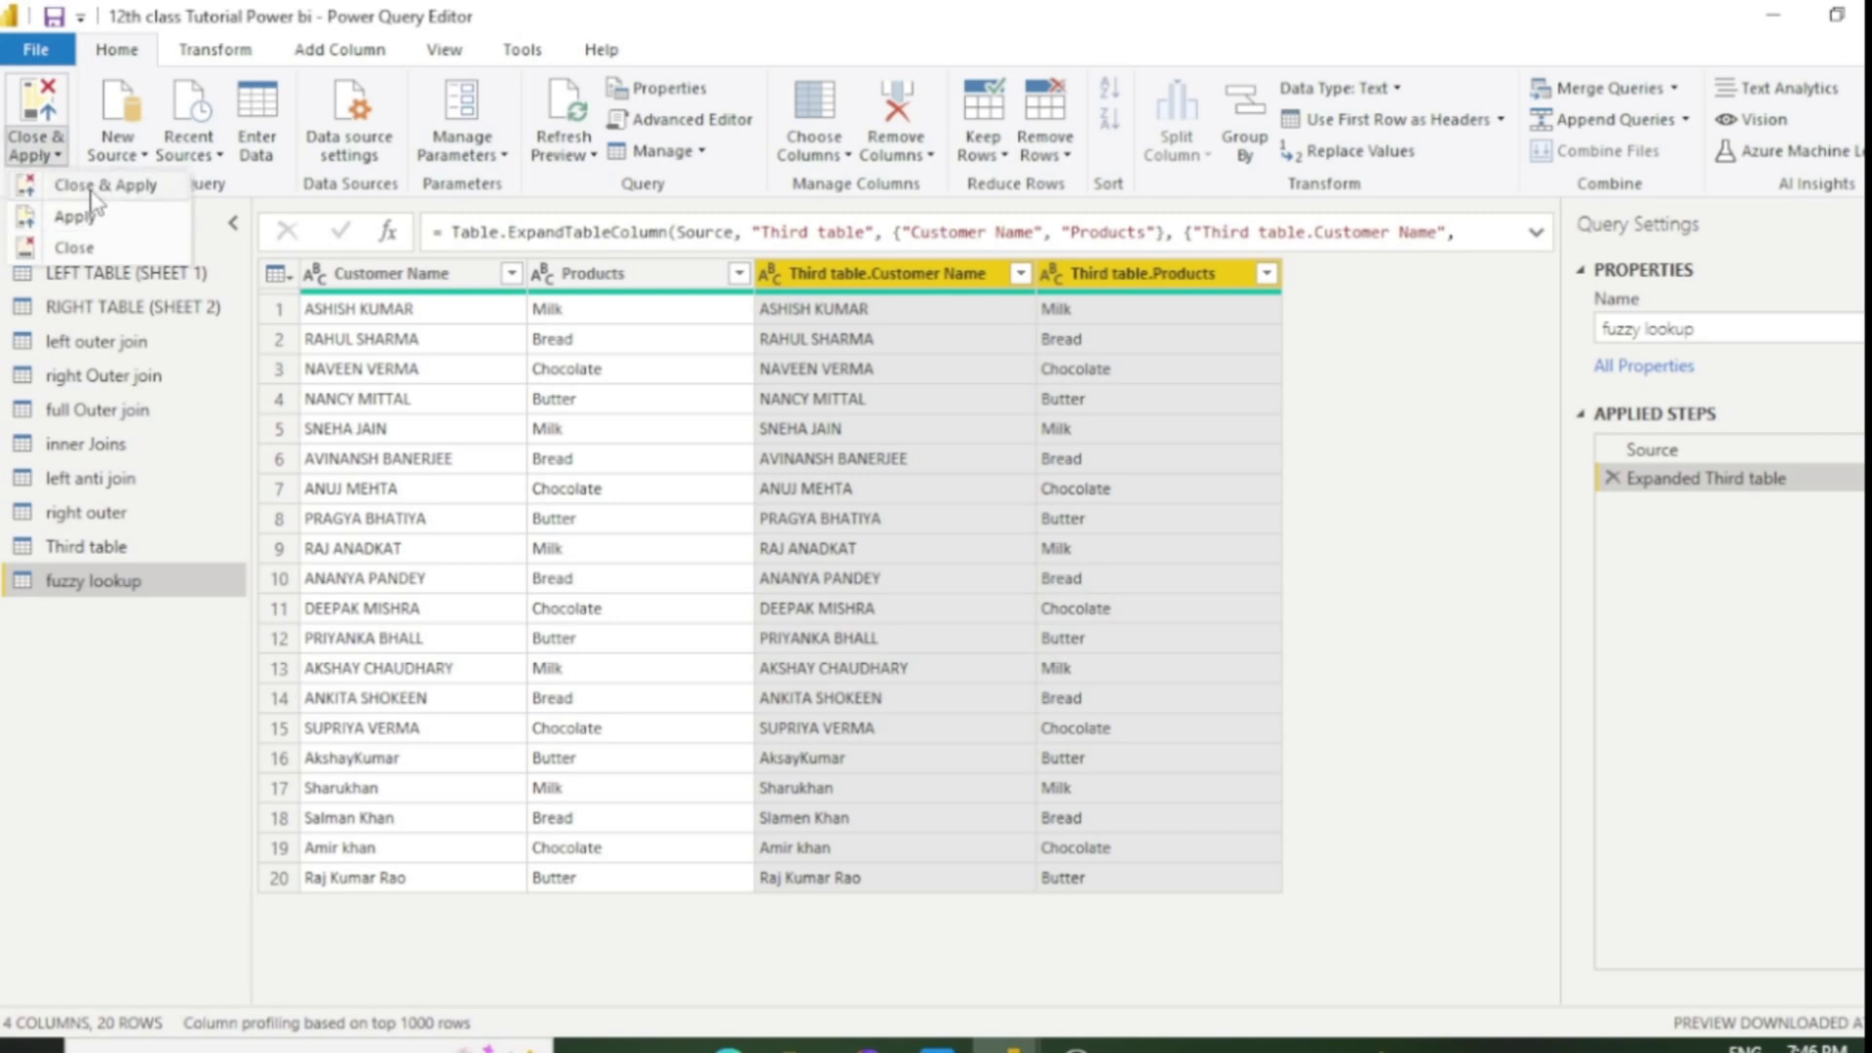
pyautogui.click(92, 192)
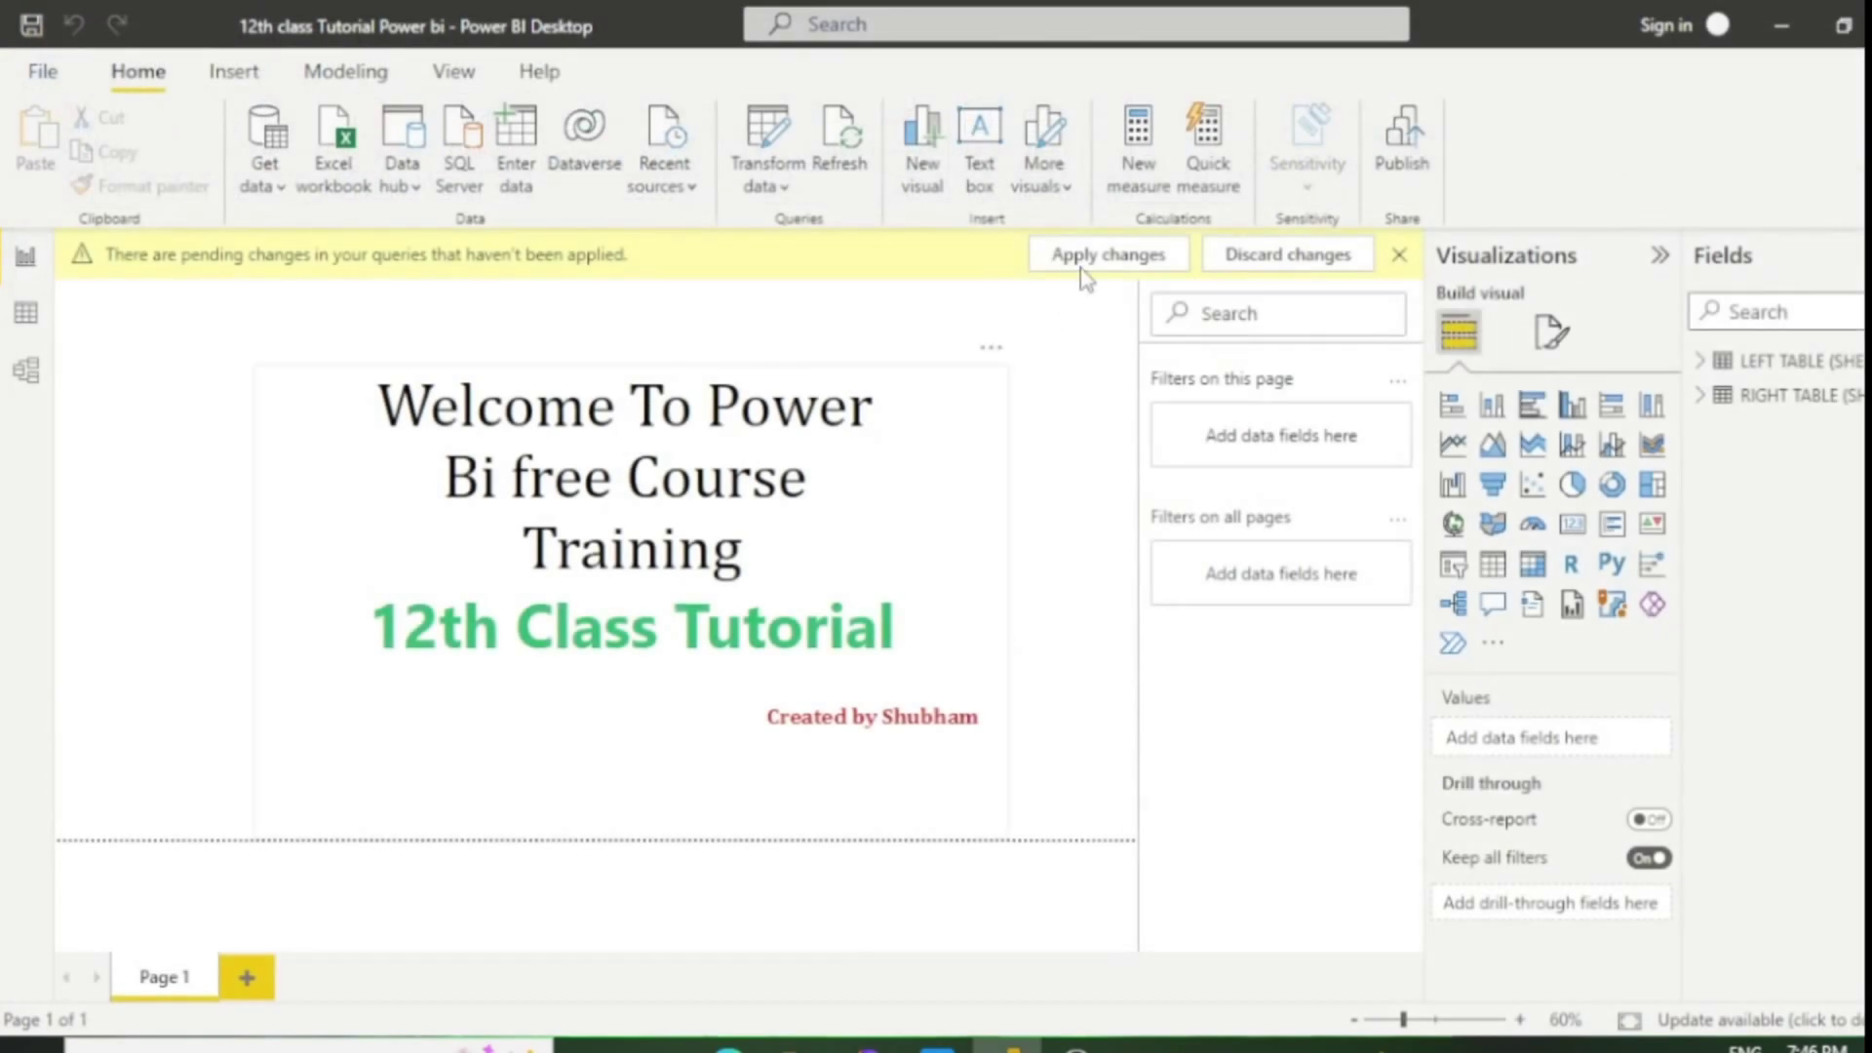
pyautogui.click(1088, 268)
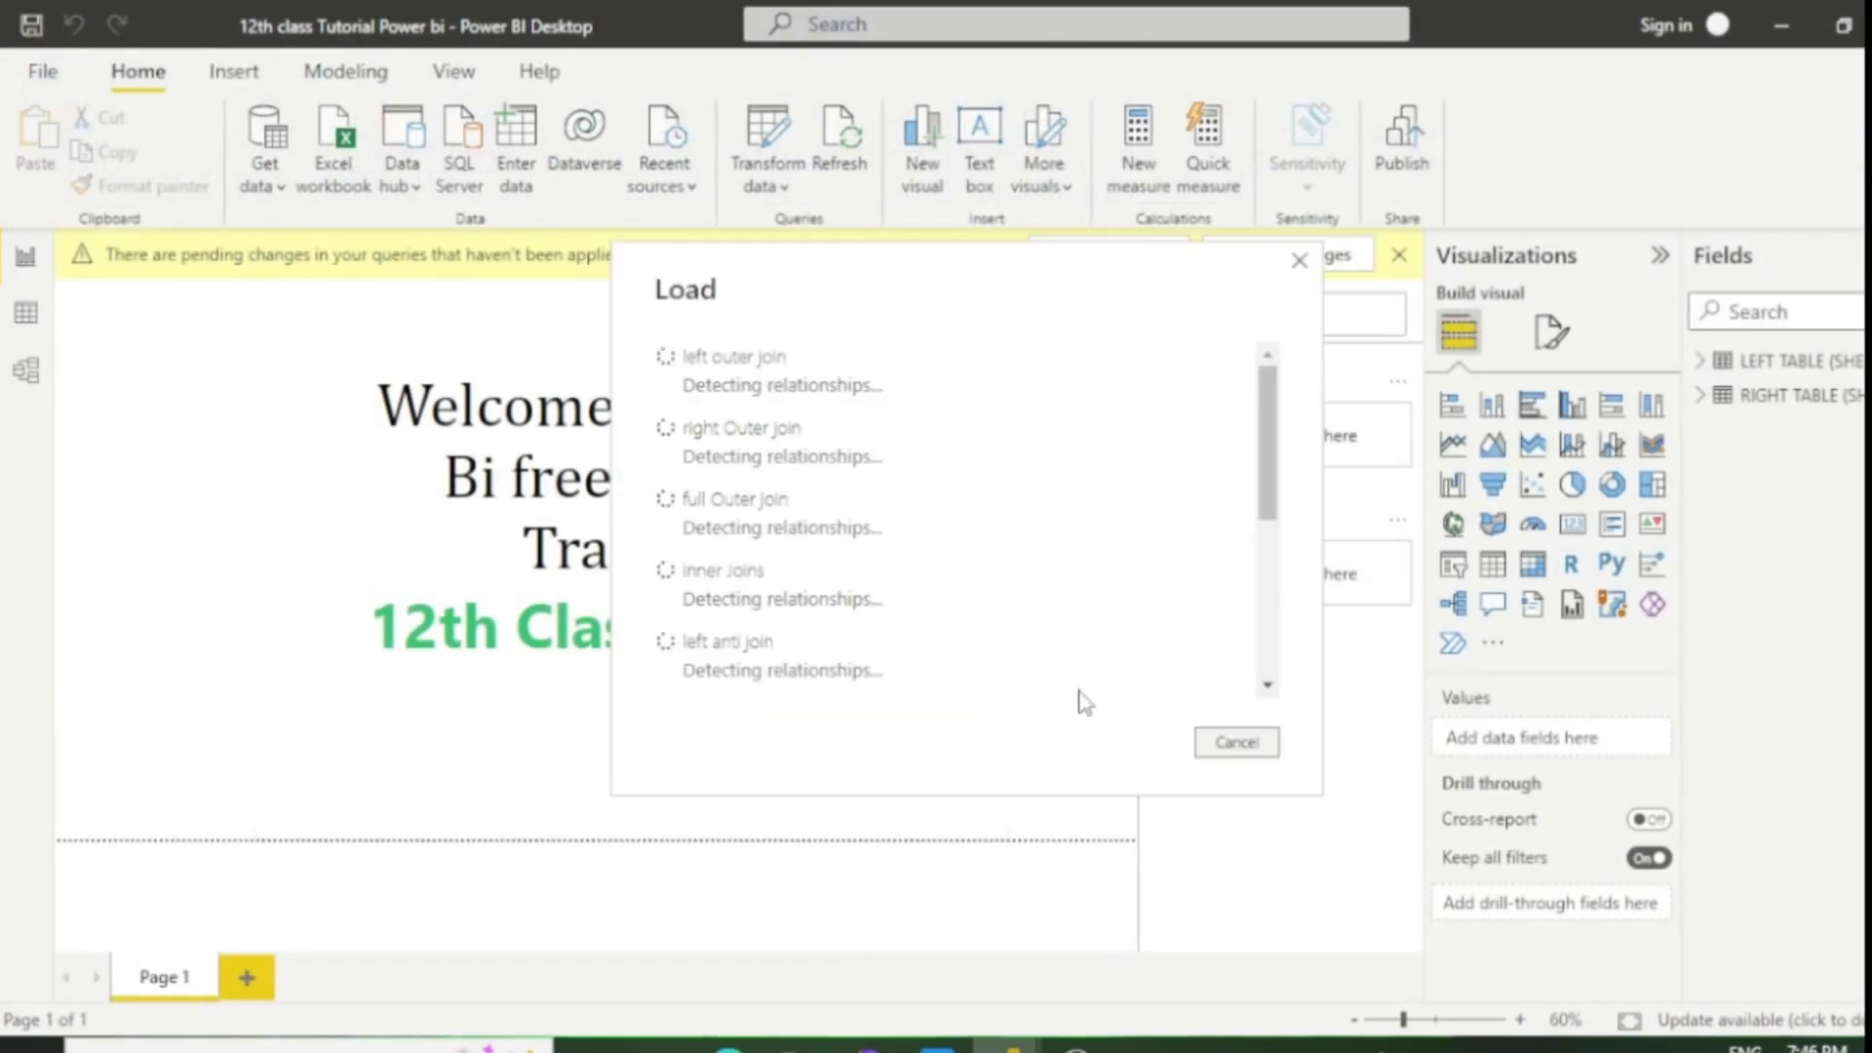